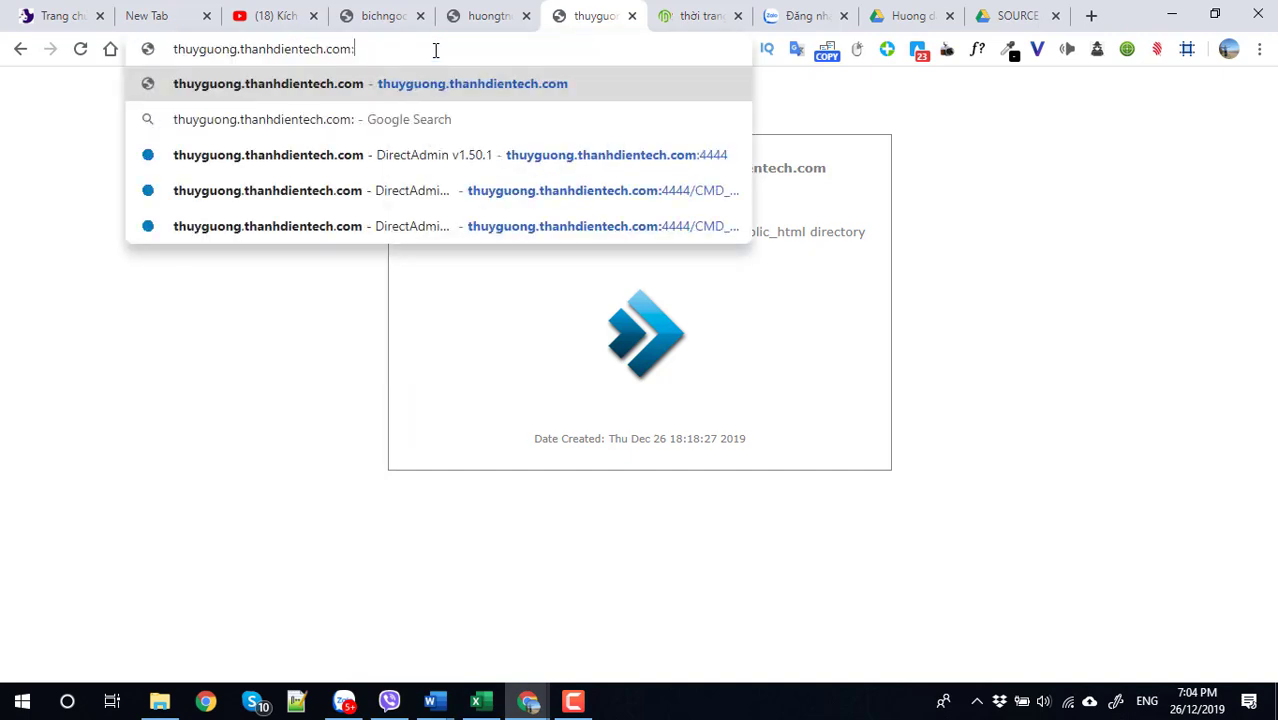
Step: Load the control panel at thuyguong.thanhdientech.com:4444 and log out
type(":4444")
key("Return")
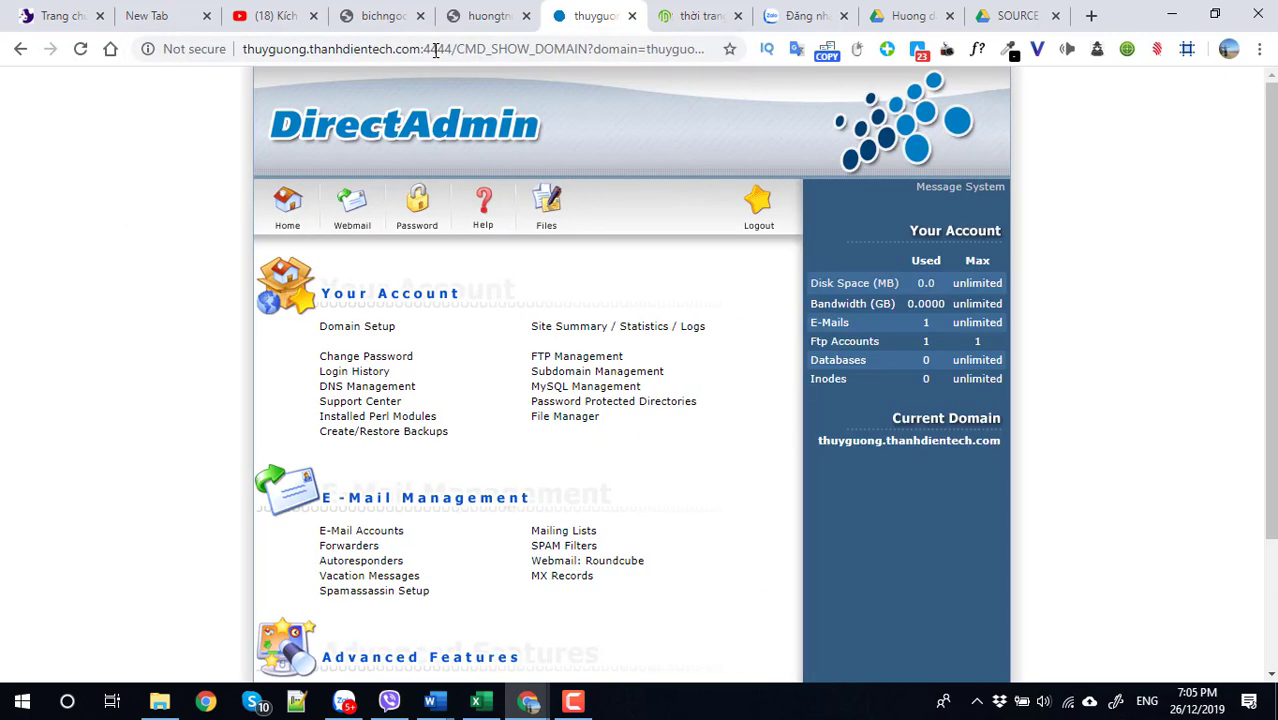
left_click(762, 206)
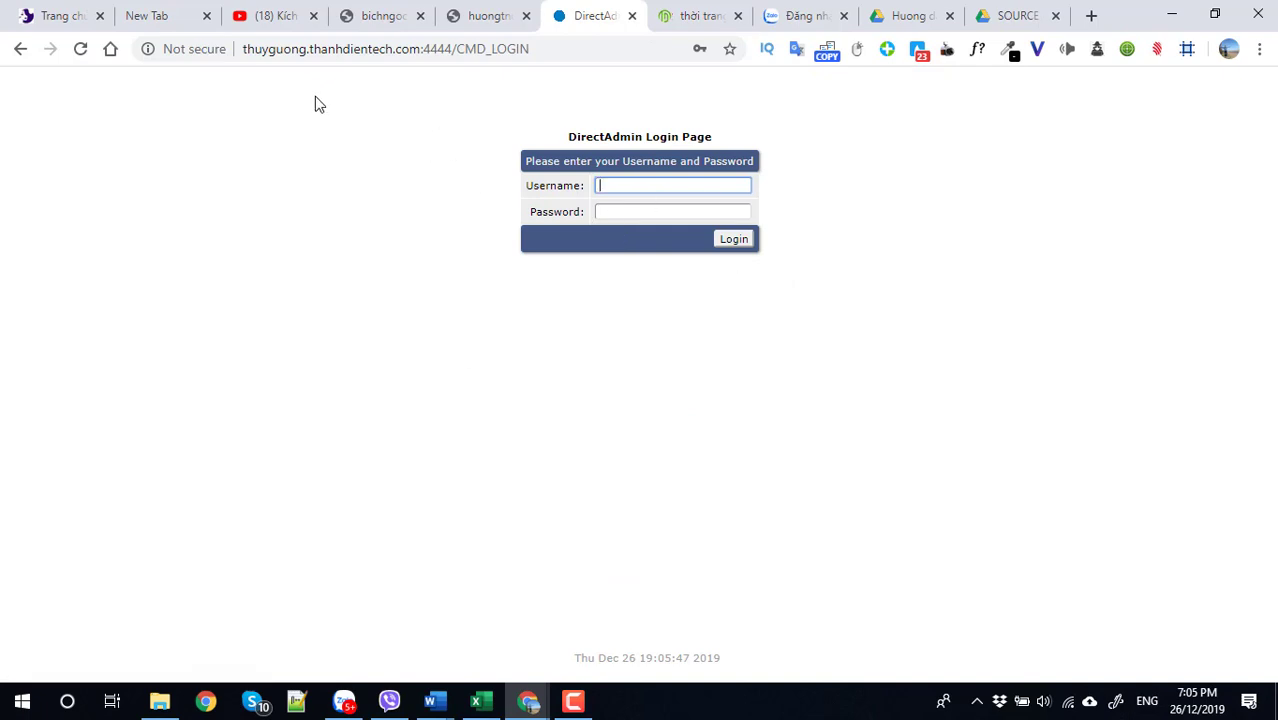
Step: Sign back in with the saved account username and password
left_click_drag(306, 48, 242, 48)
key("ctrl+c")
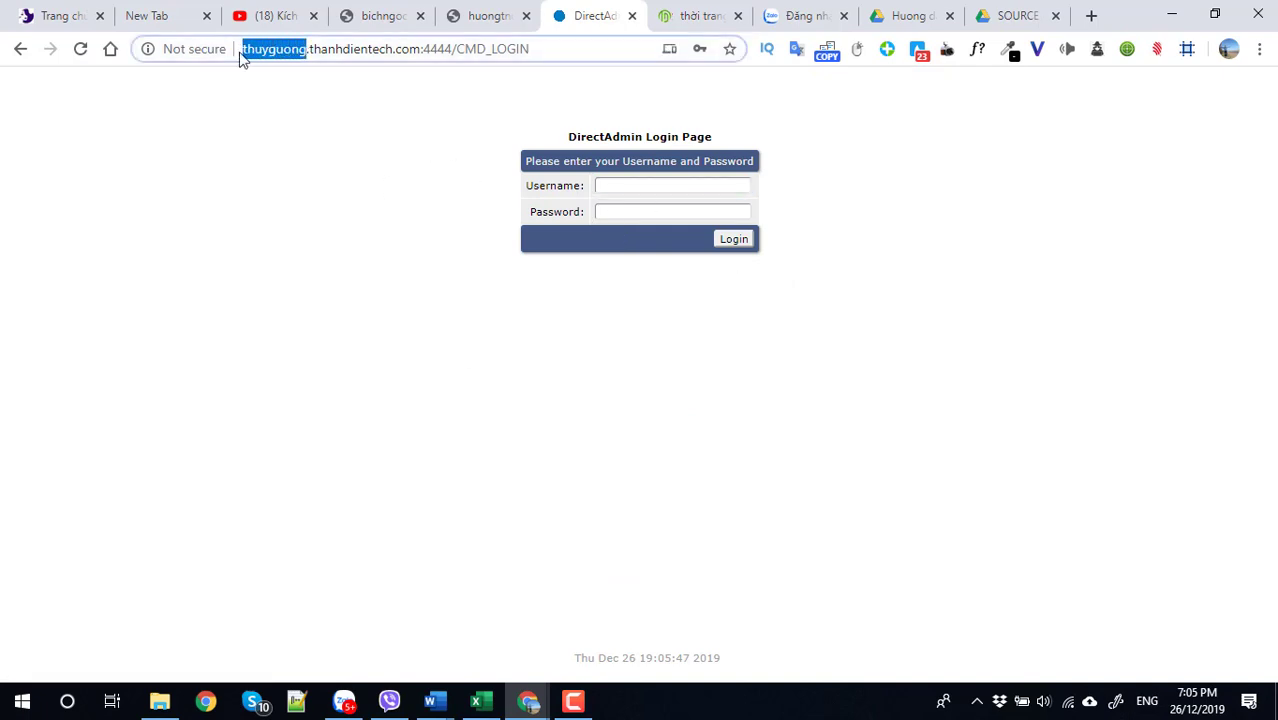
left_click(667, 185)
left_click(664, 184)
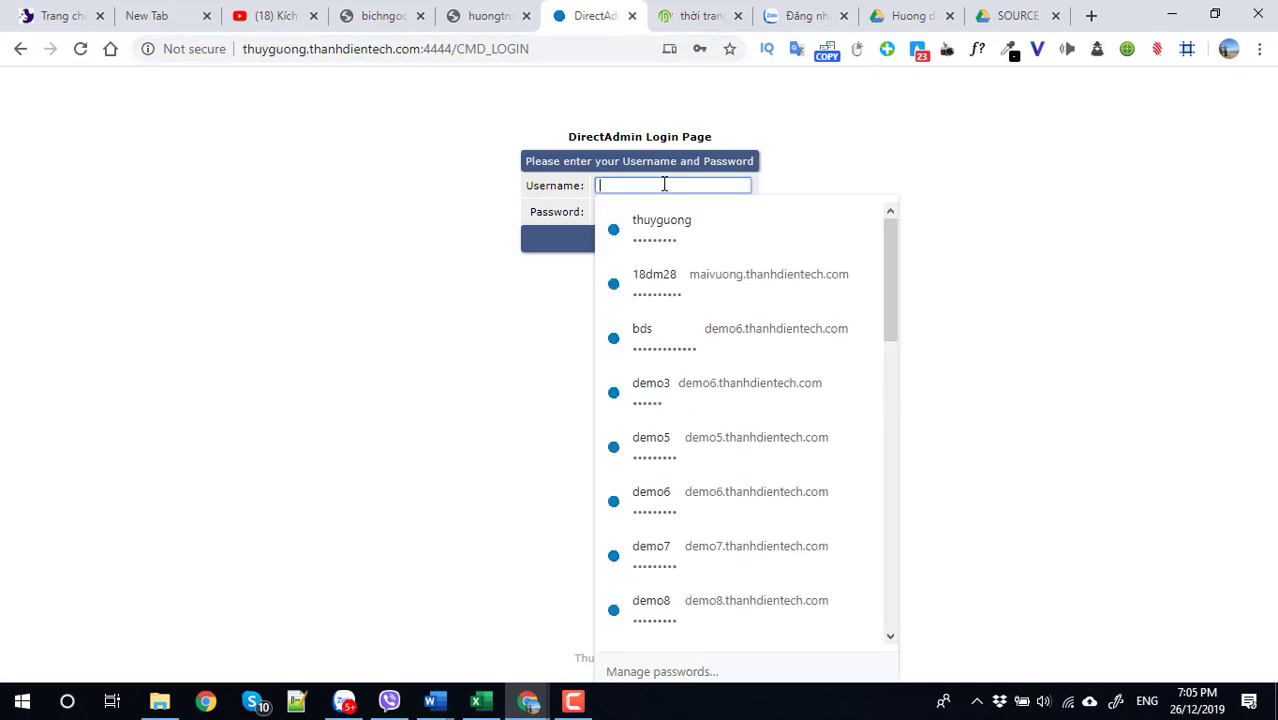
key("ctrl+v")
left_click(636, 237)
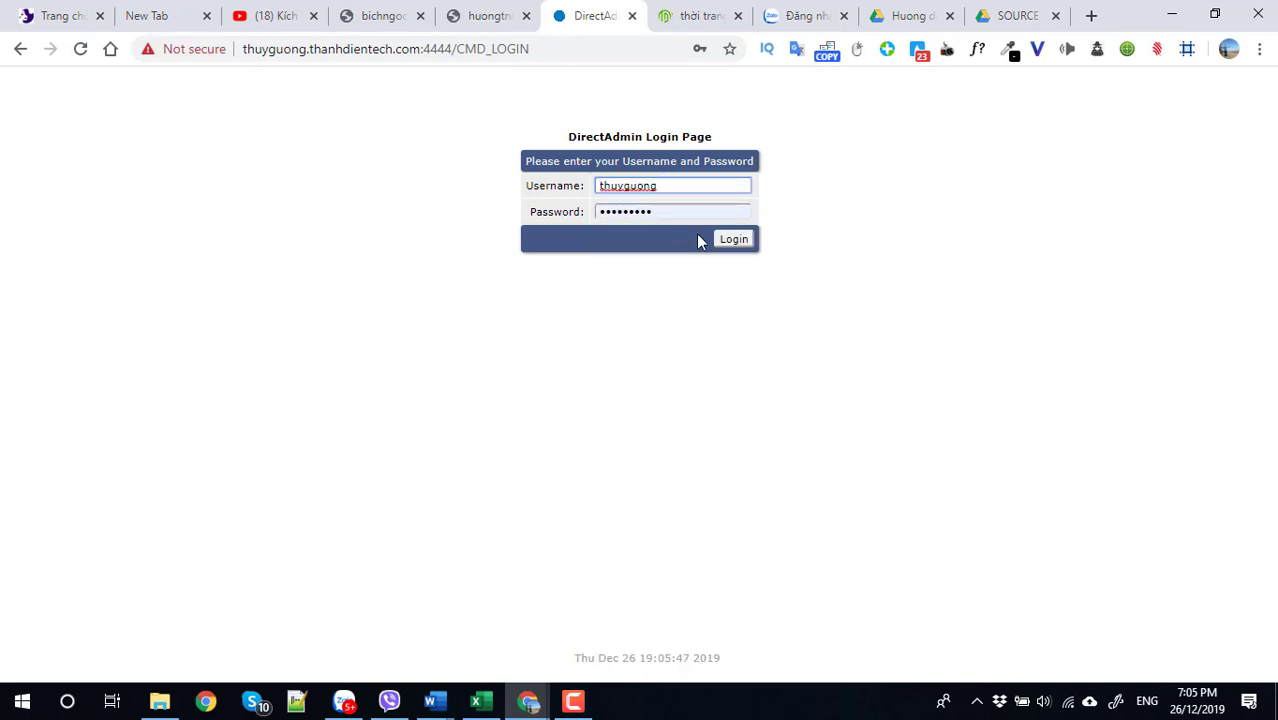
left_click(731, 239)
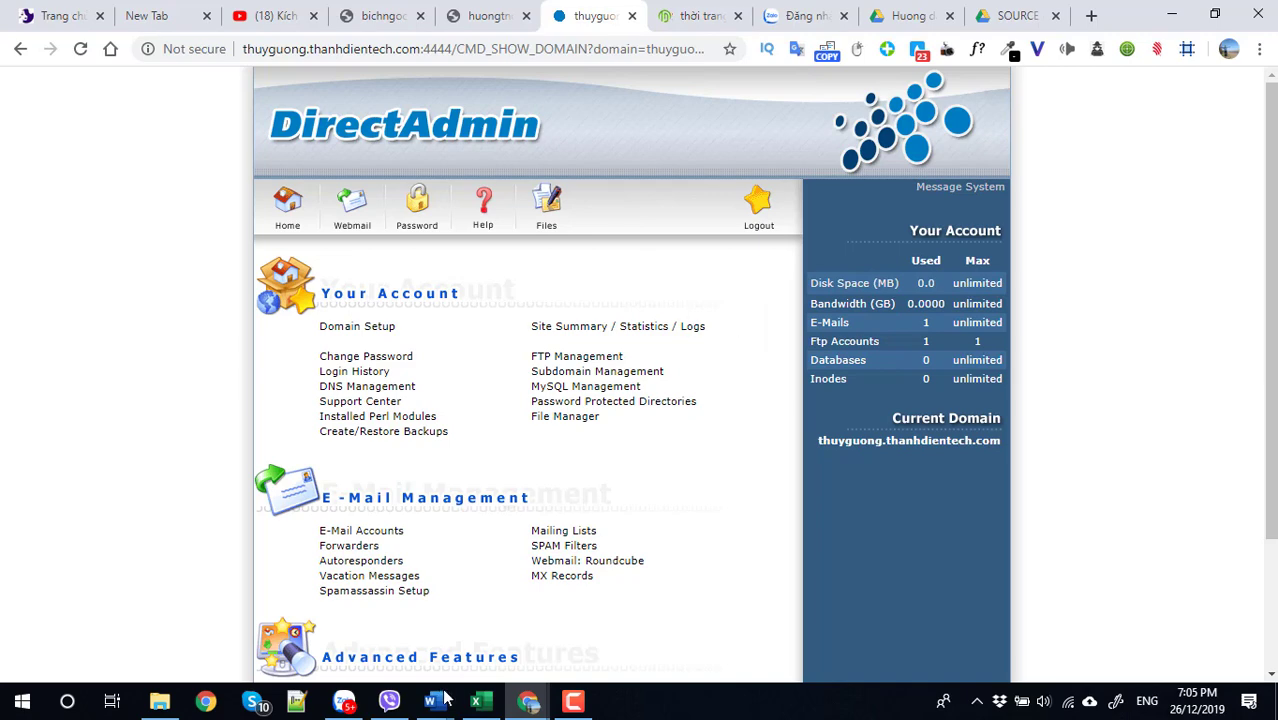
left_click(163, 704)
double_click(200, 196)
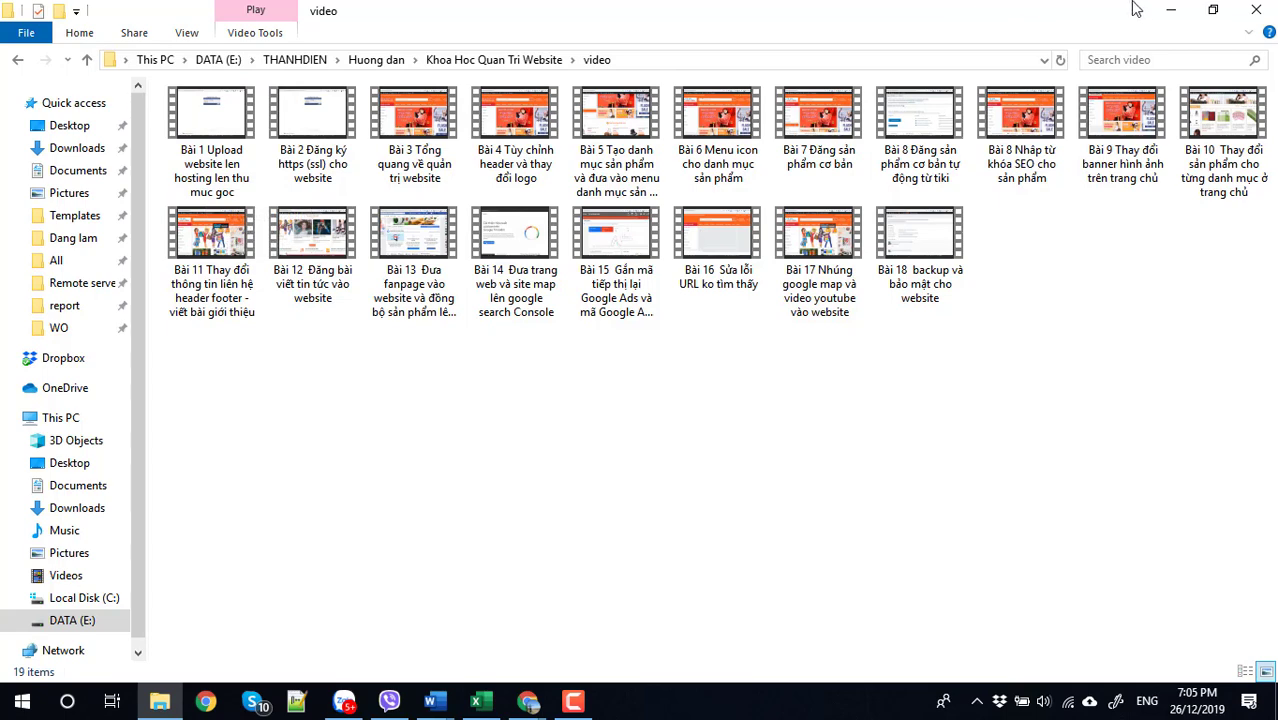
left_click(1172, 12)
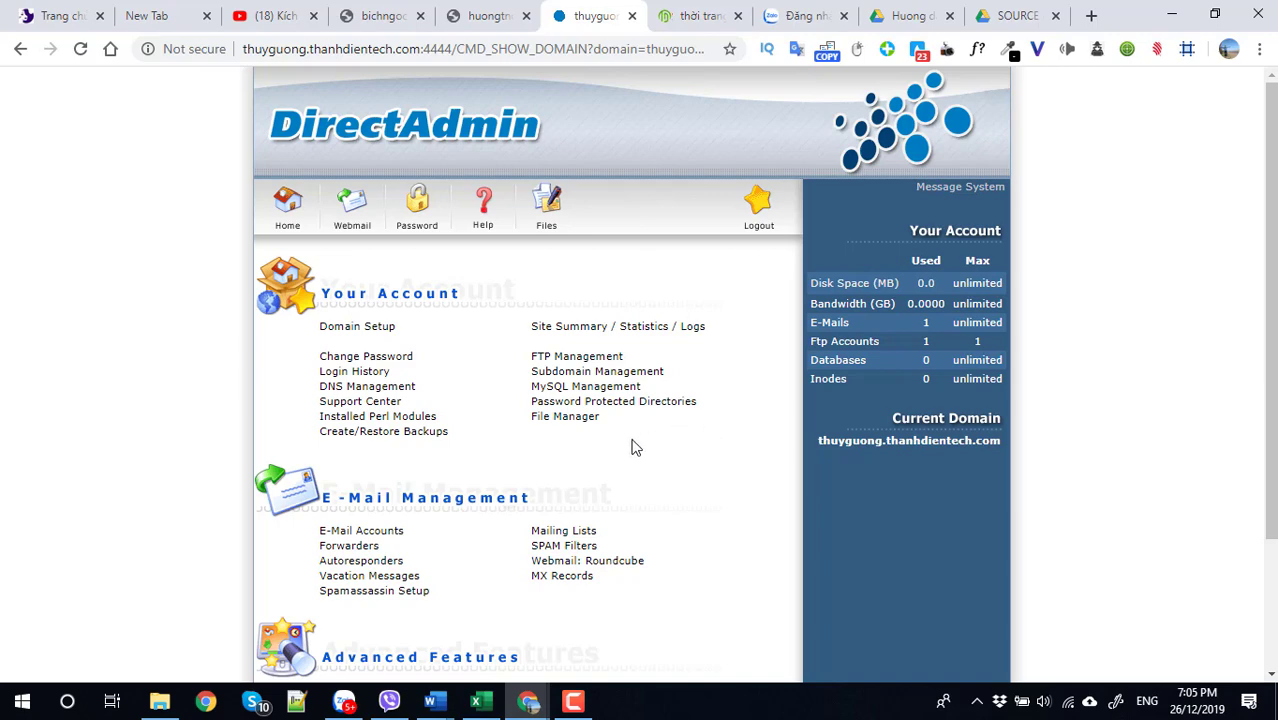
Step: Open public_html in File Manager and scroll through cgi-bin, the error pages, index.html and logo.png
left_click(573, 418)
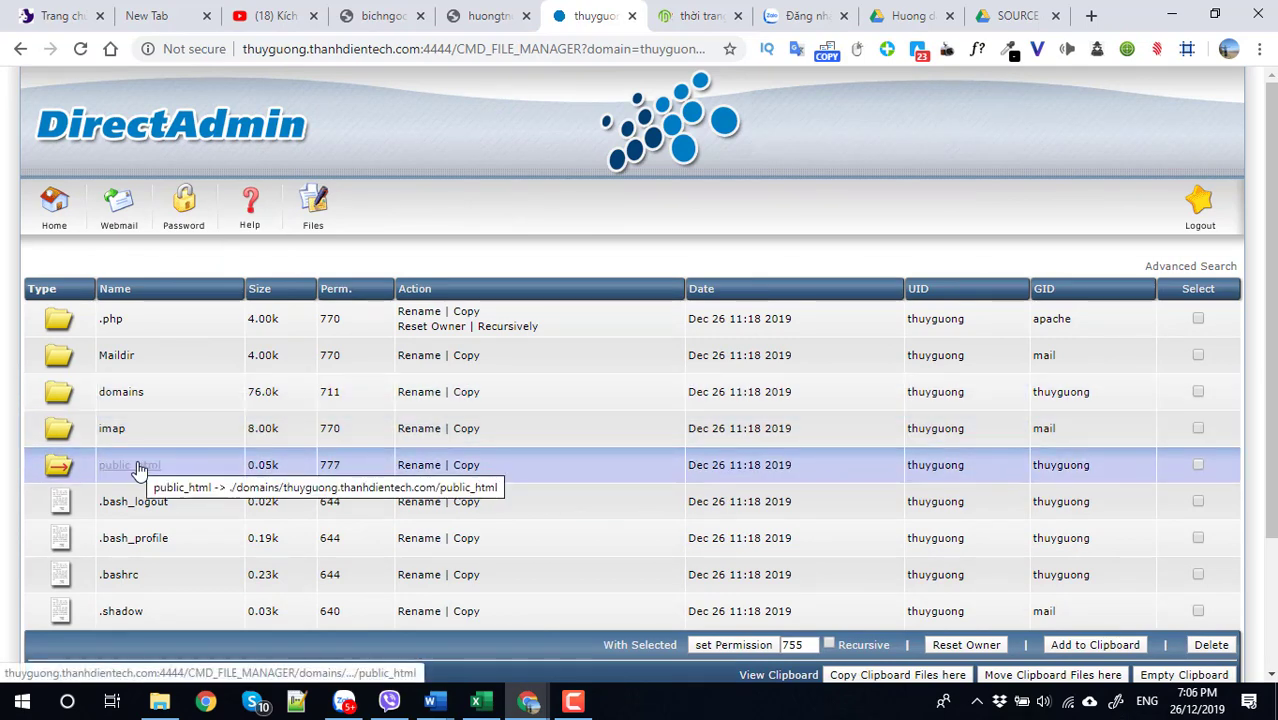
left_click(138, 468)
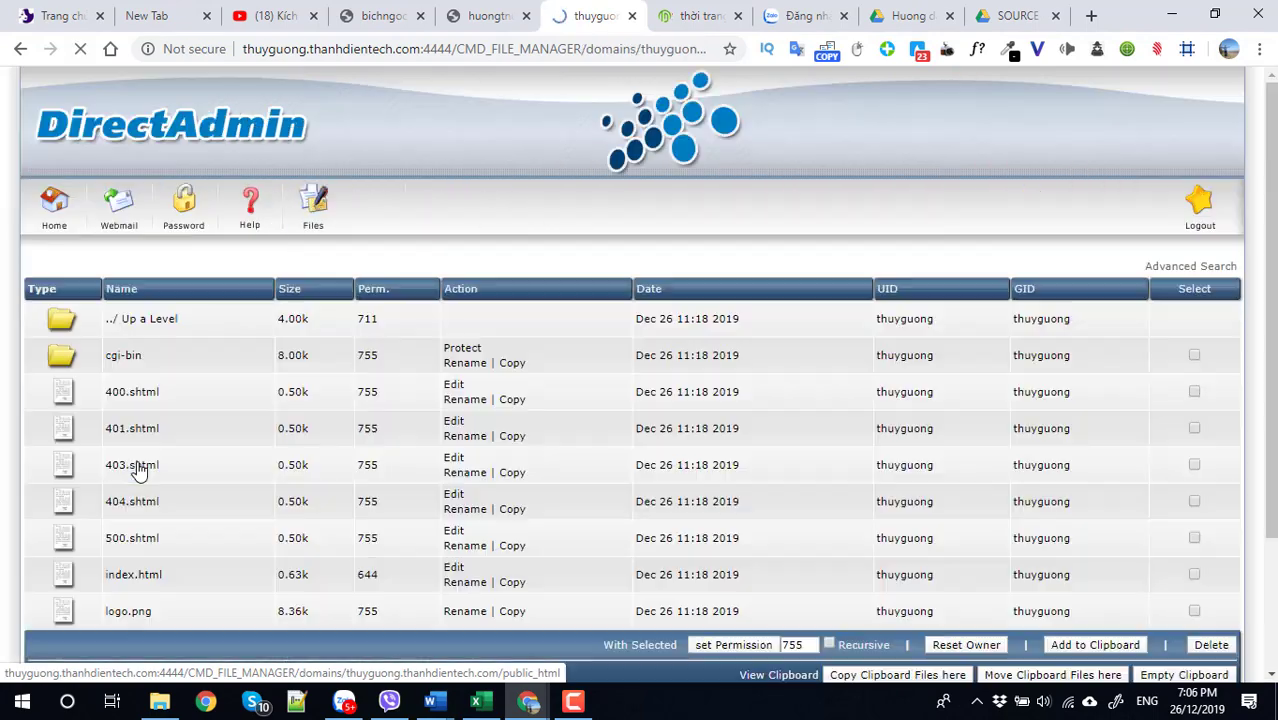
scroll(626, 487, "down", 1)
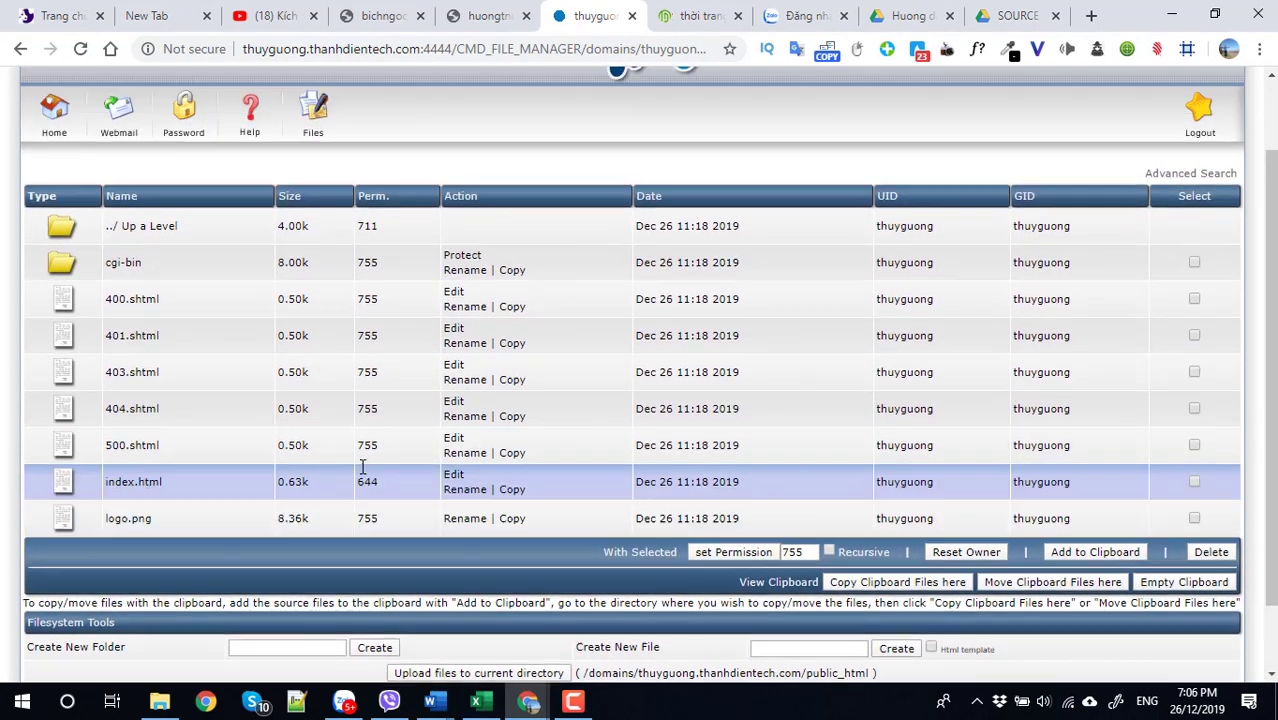
scroll(622, 479, "up", 1)
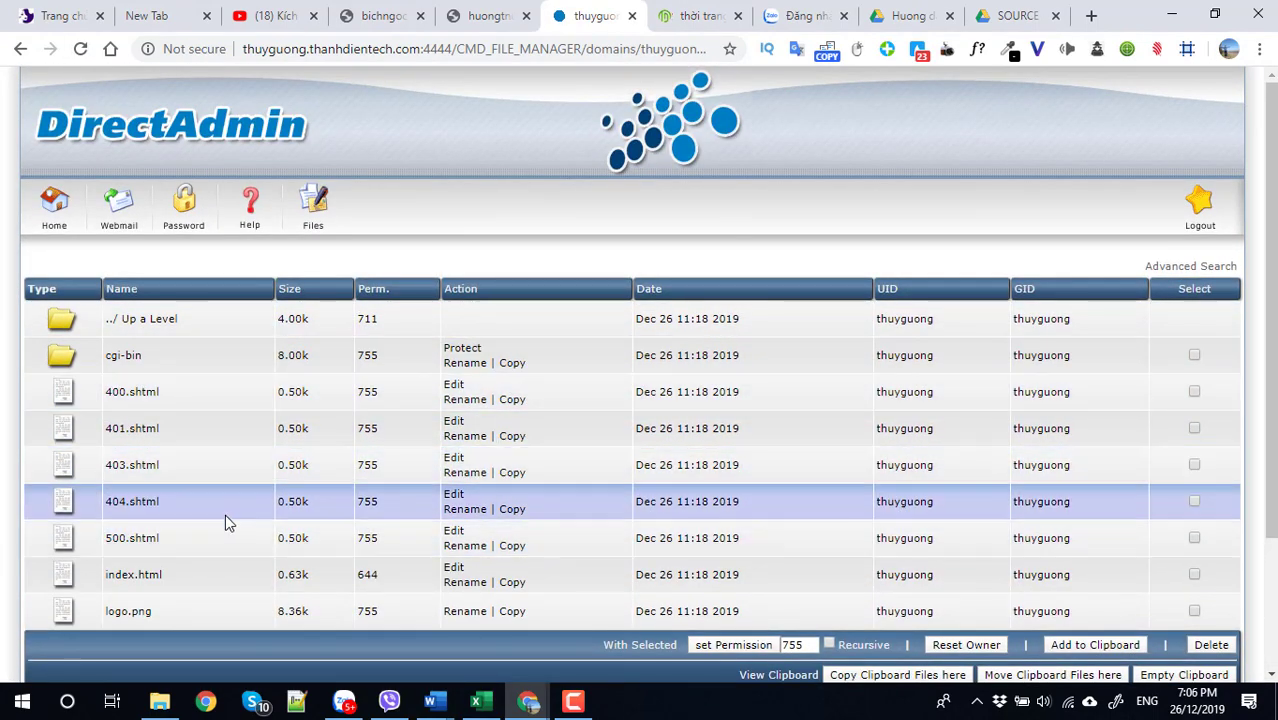
scroll(227, 516, "down", 2)
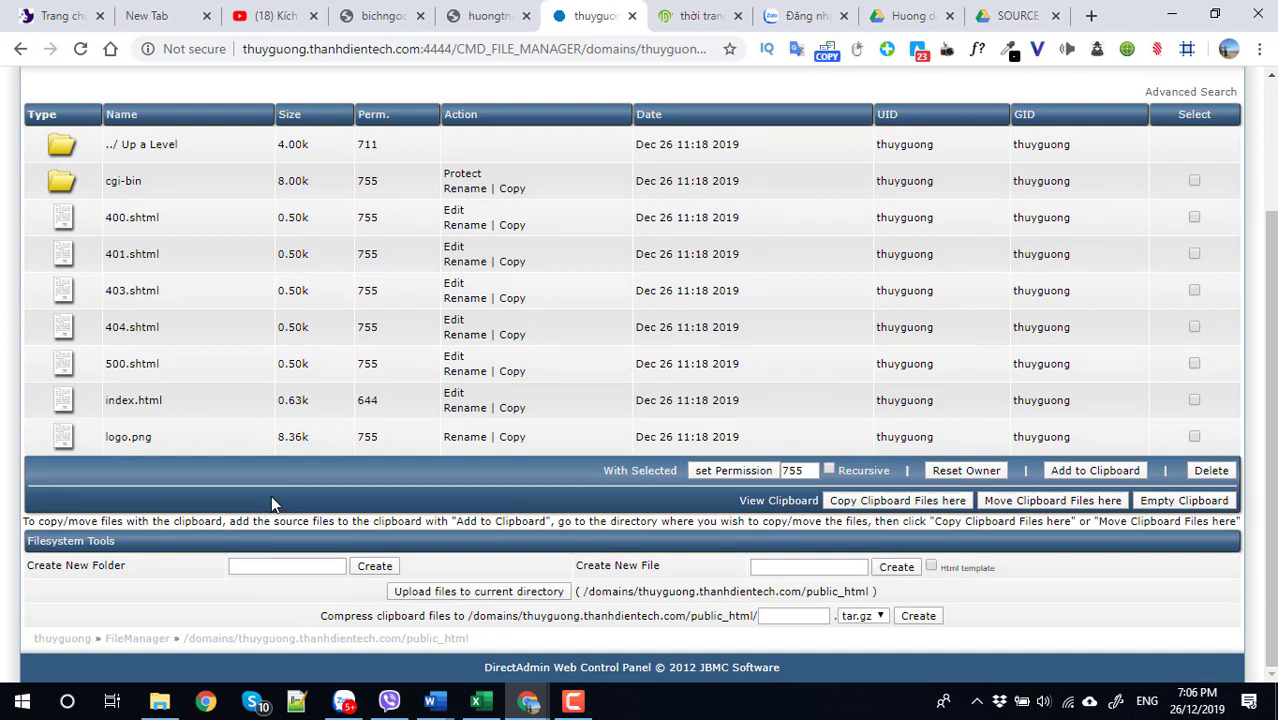
scroll(271, 495, "up", 1)
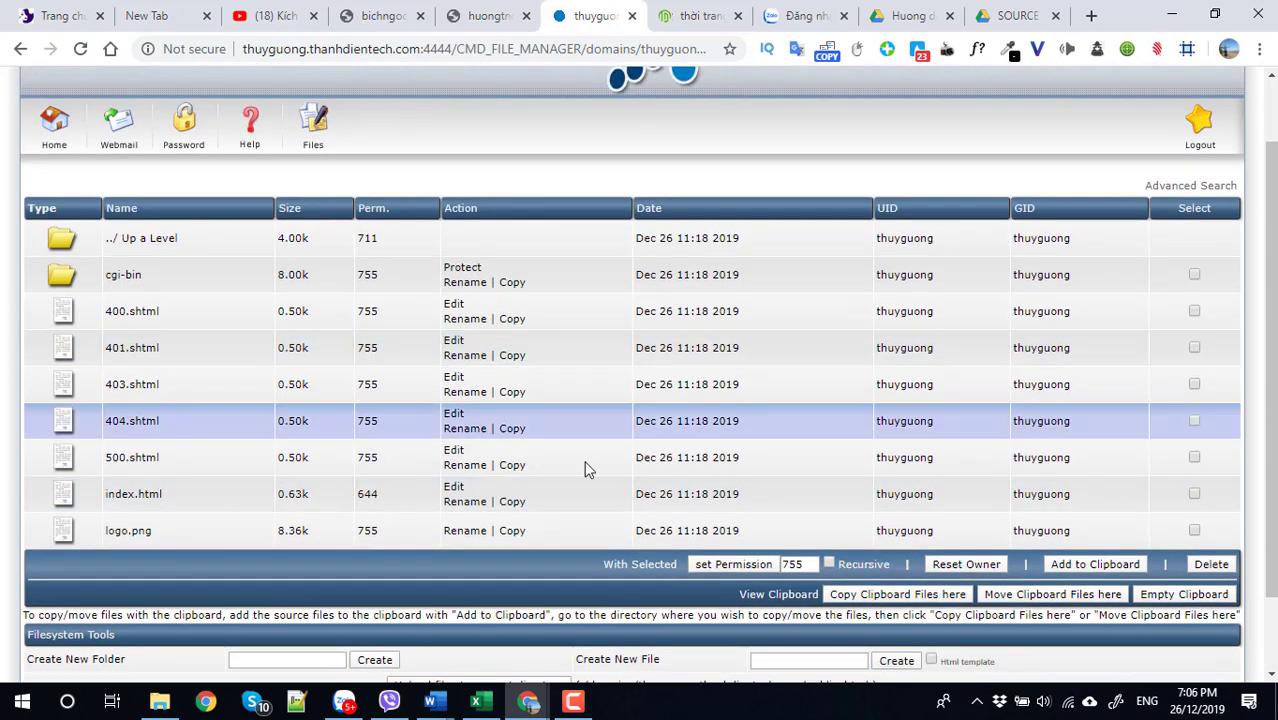
scroll(322, 494, "down", 1)
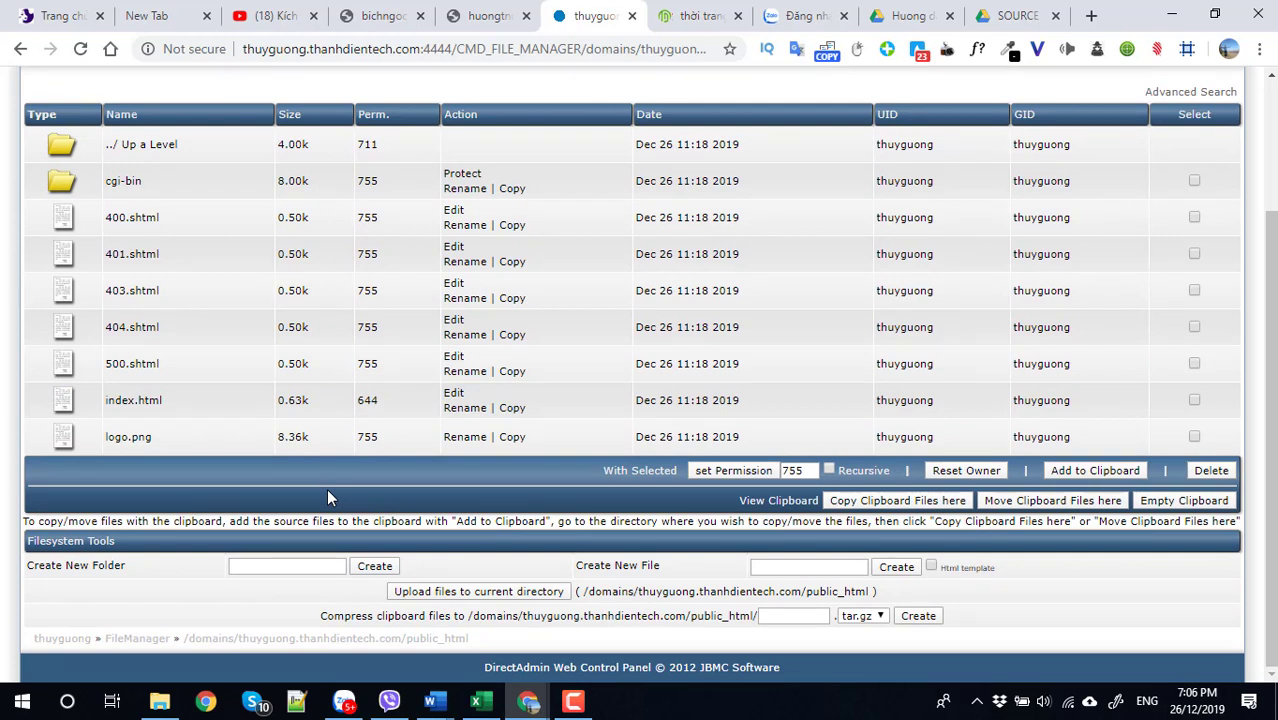
Step: Create a folder named thoitrang in public_html and open it
left_click(318, 565)
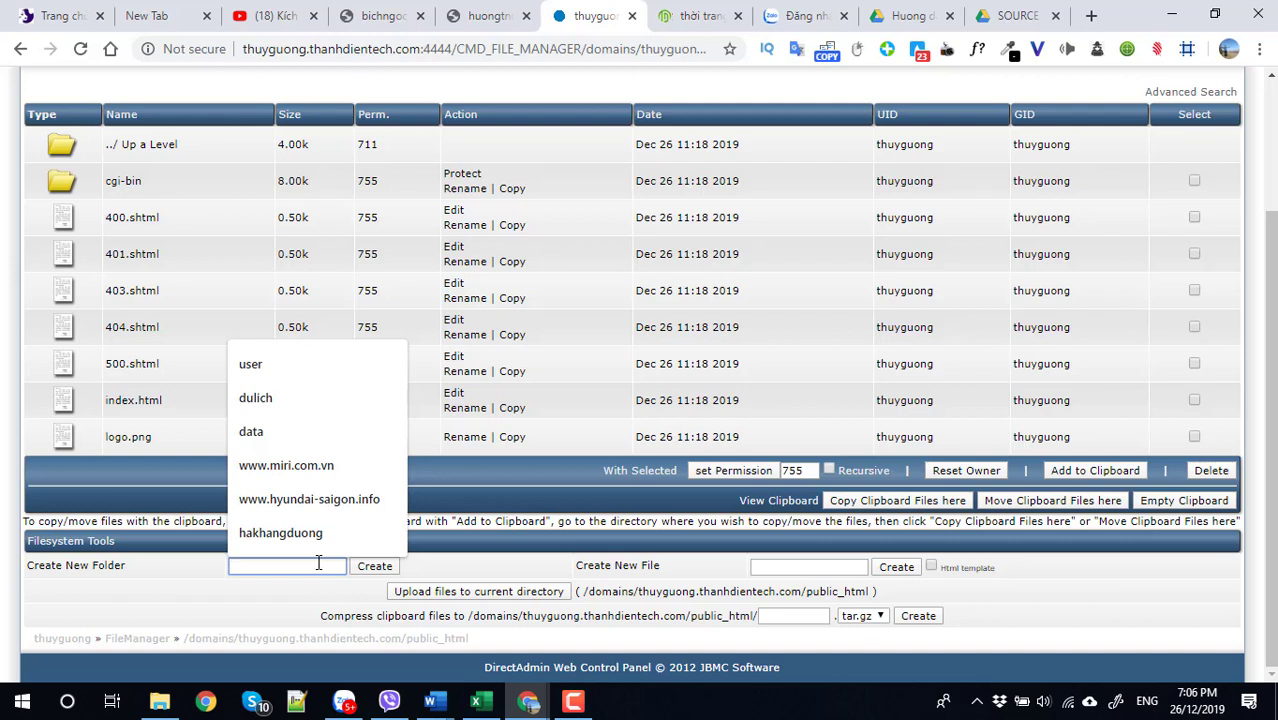
type("thoitran")
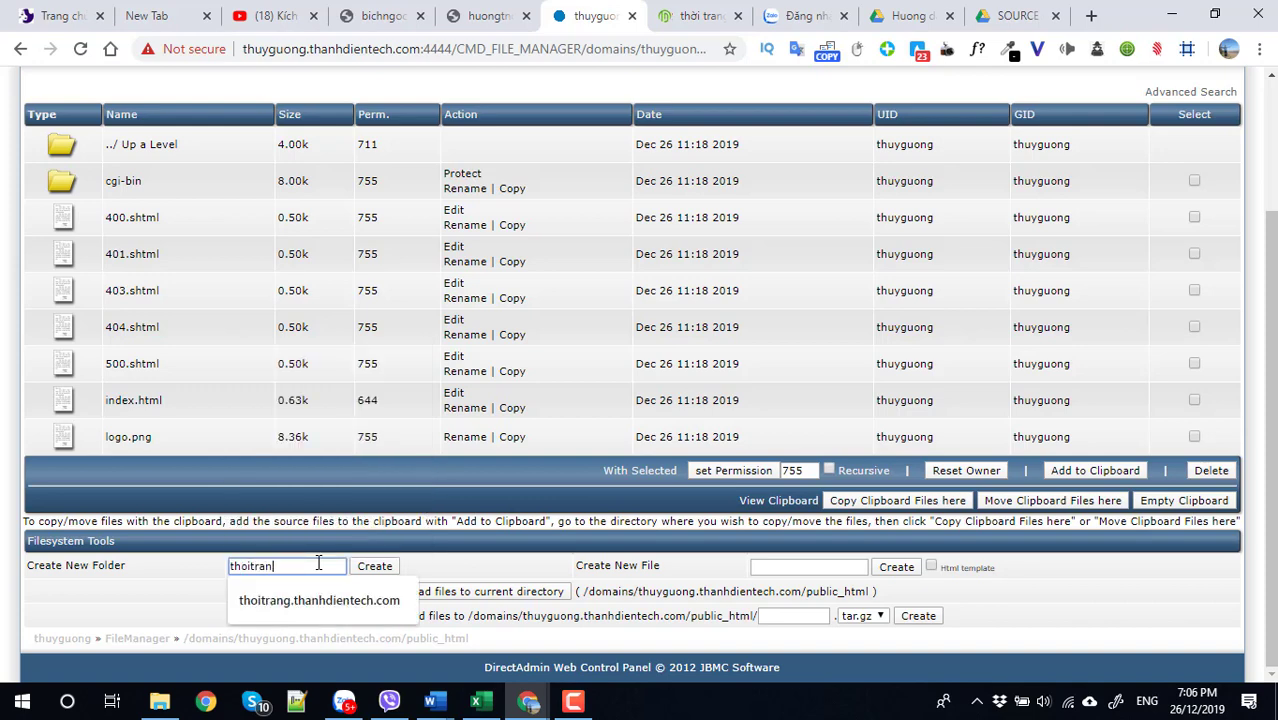
type("g")
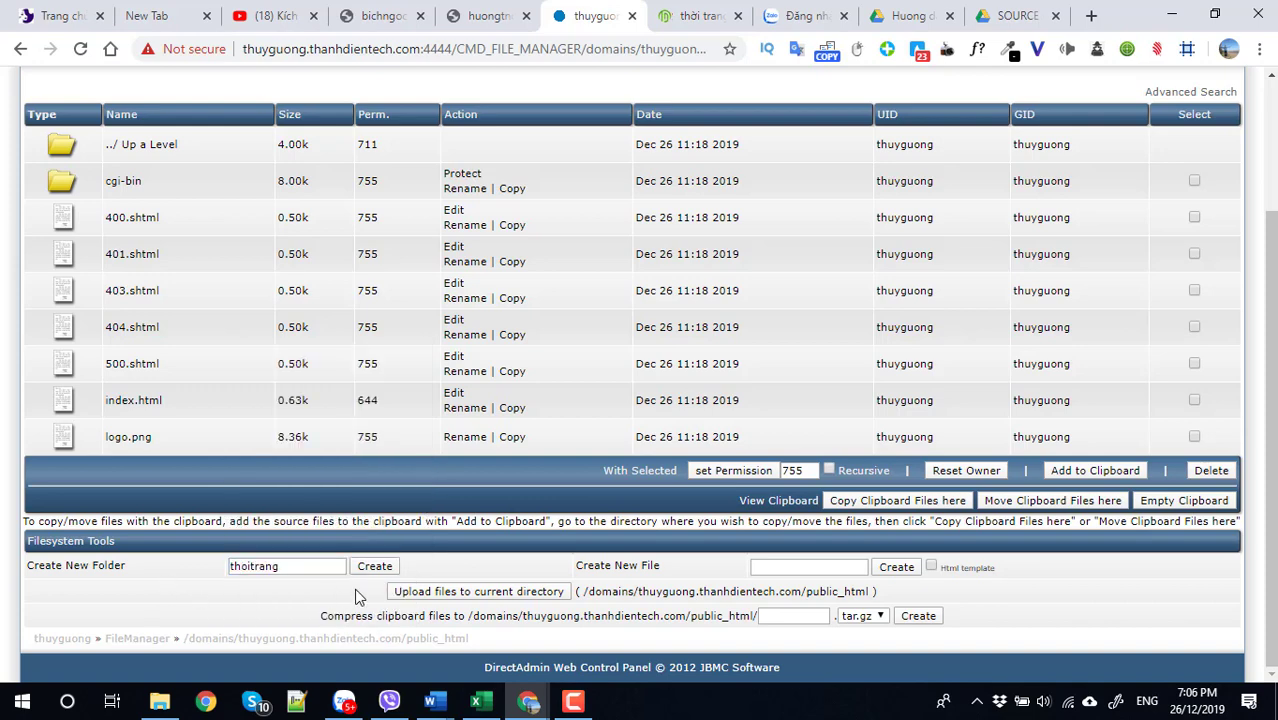
left_click(374, 566)
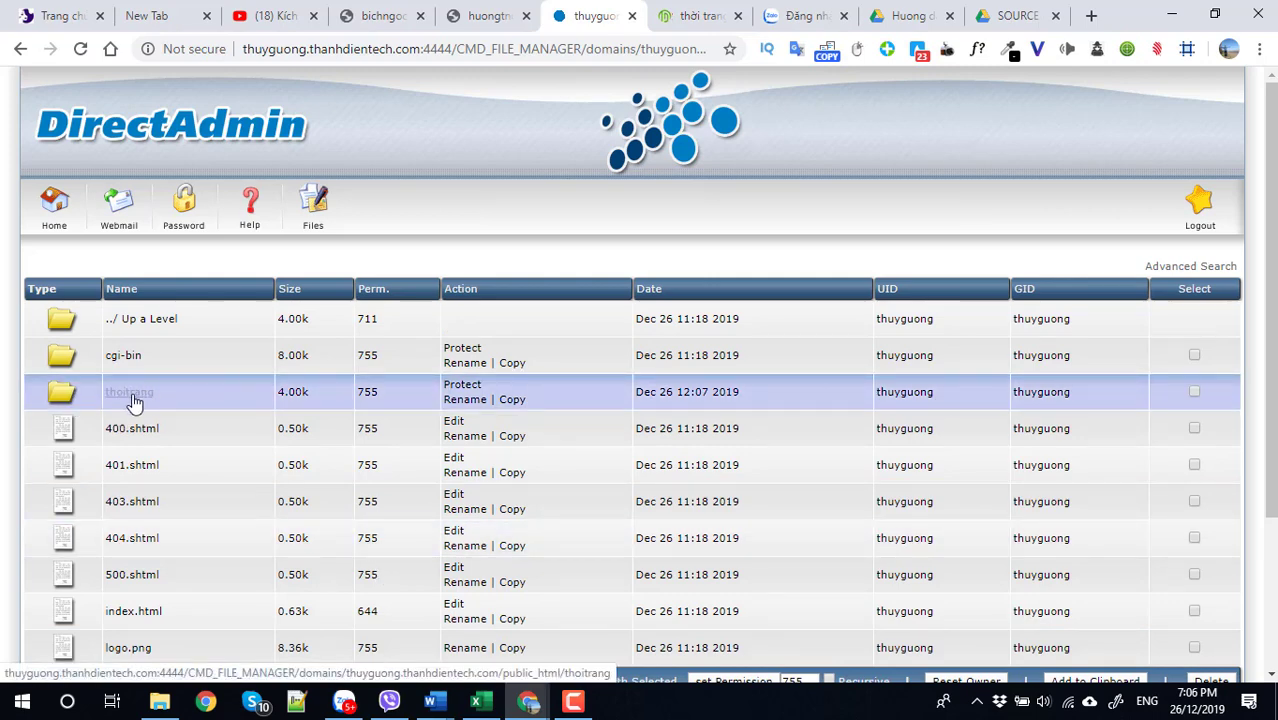
scroll(135, 401, "down", 1)
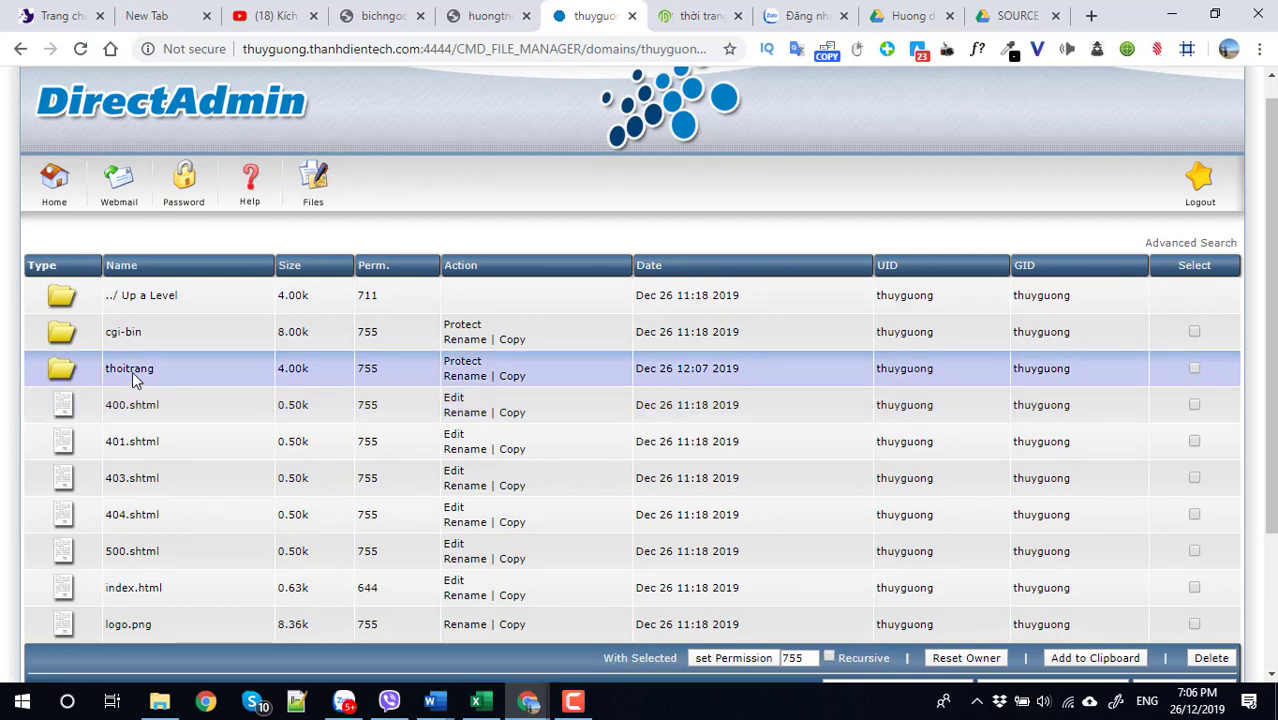
left_click(129, 372)
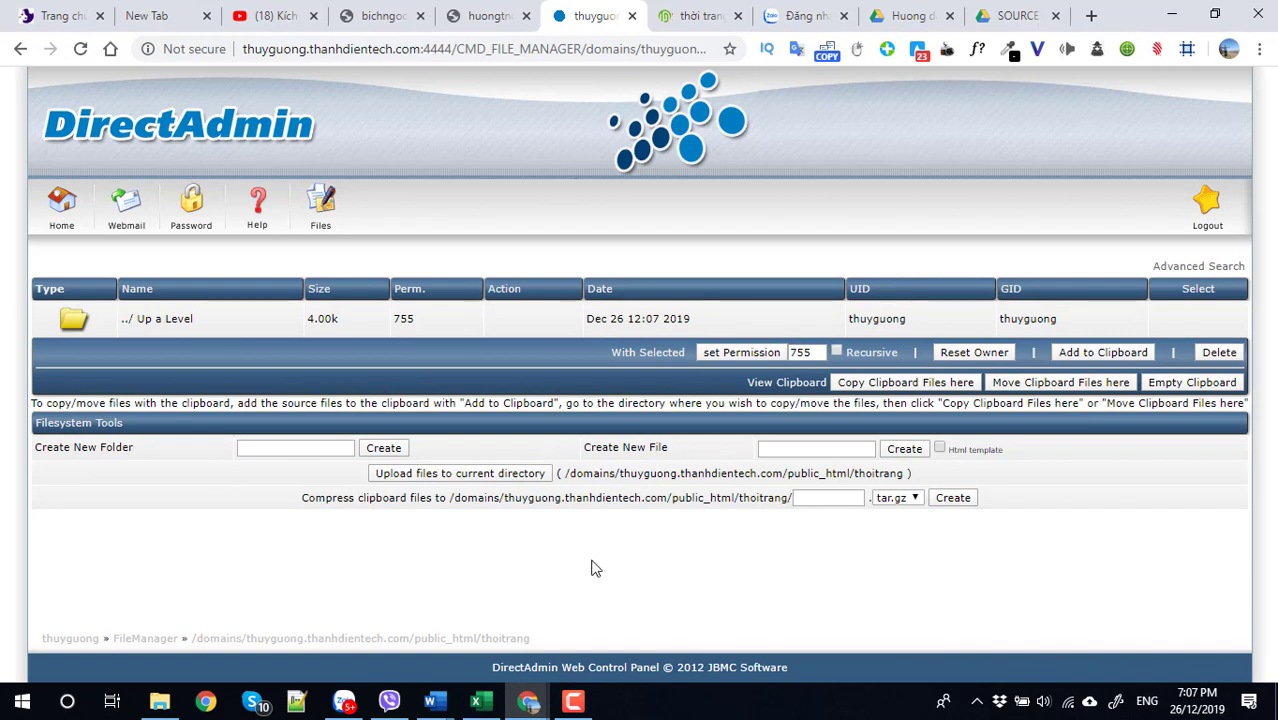
Step: Select the installer and thoitrang ZIP in Huong dan > Khoa Hoc Quan Tri Website > SOURCE CAI
left_click(160, 701)
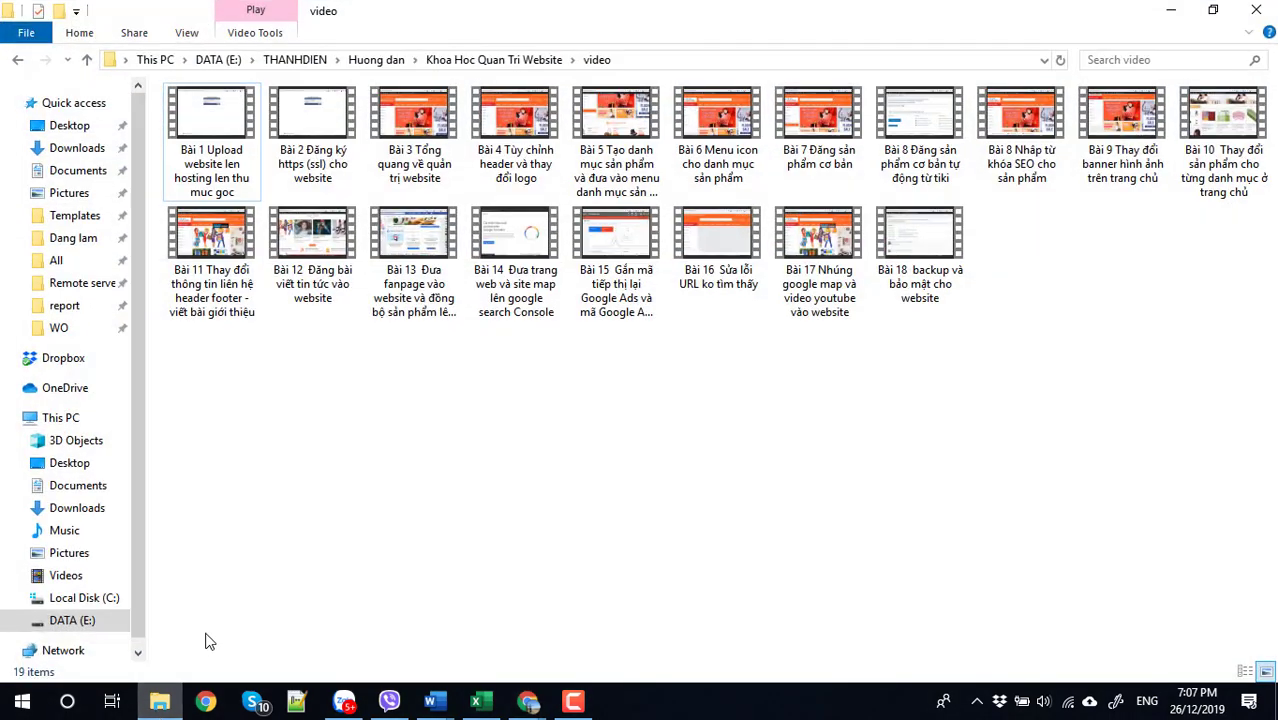
left_click(376, 59)
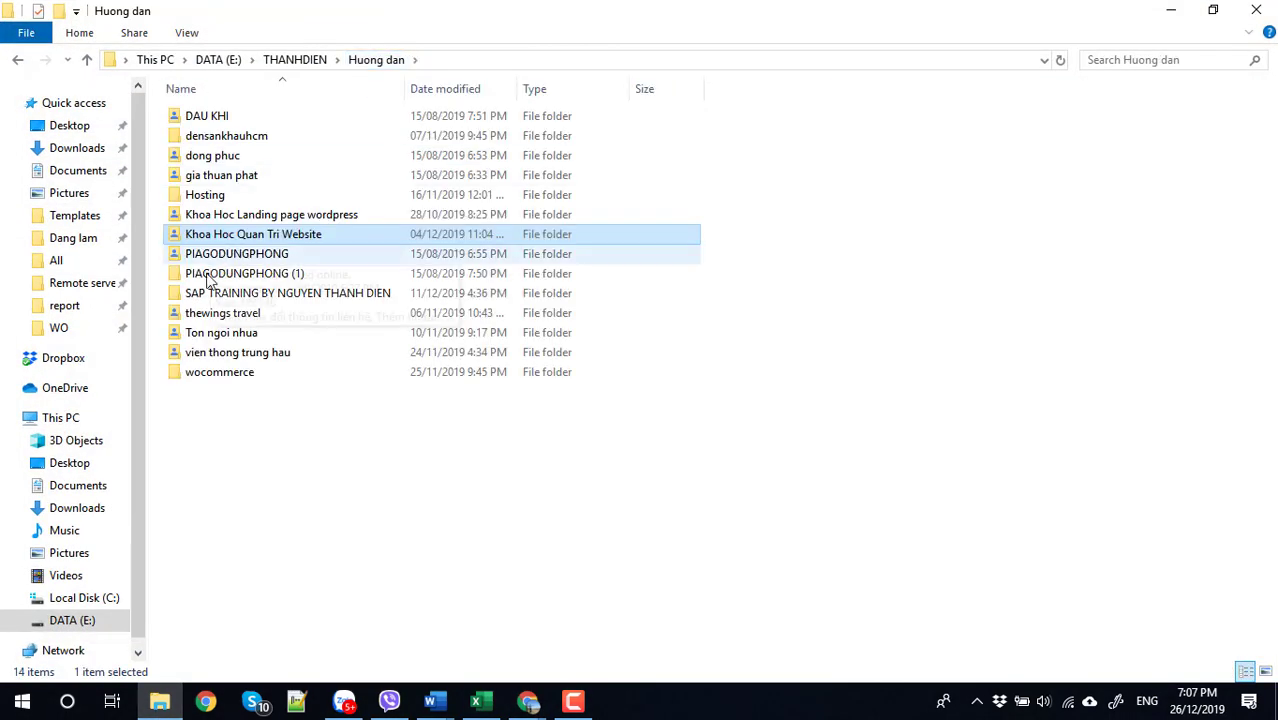
double_click(230, 234)
double_click(212, 180)
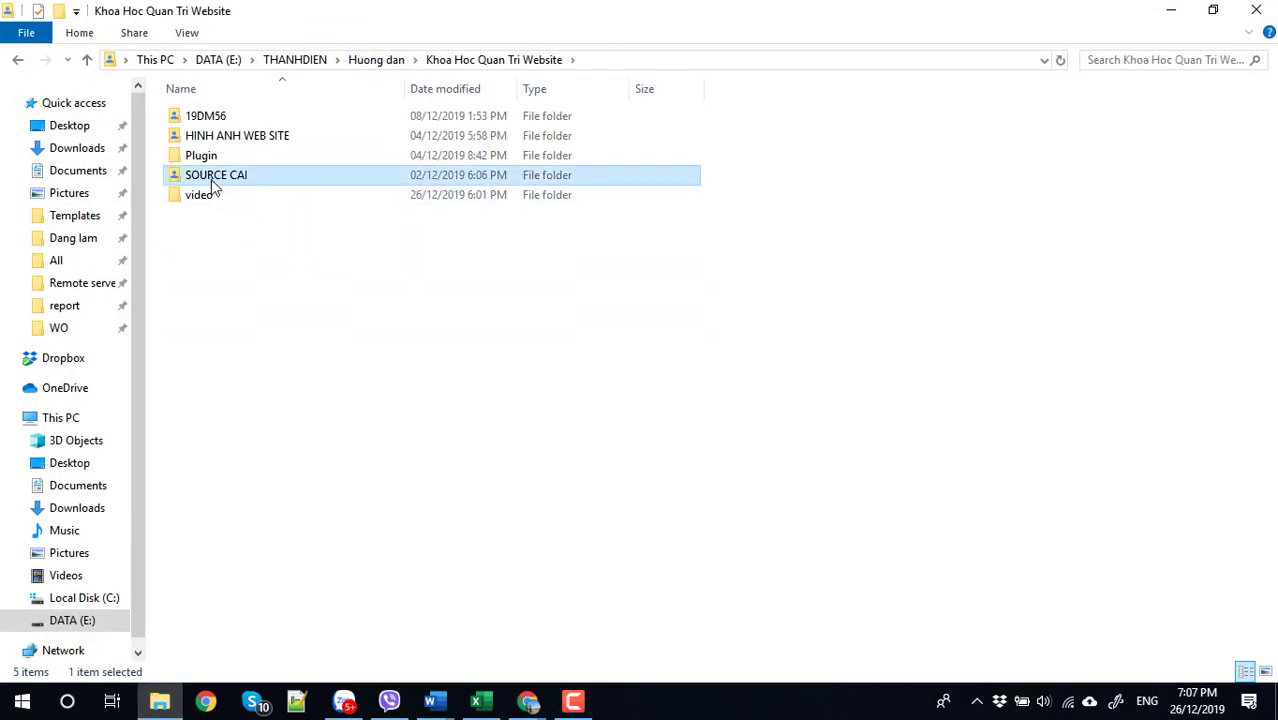
left_click_drag(192, 229, 792, 88)
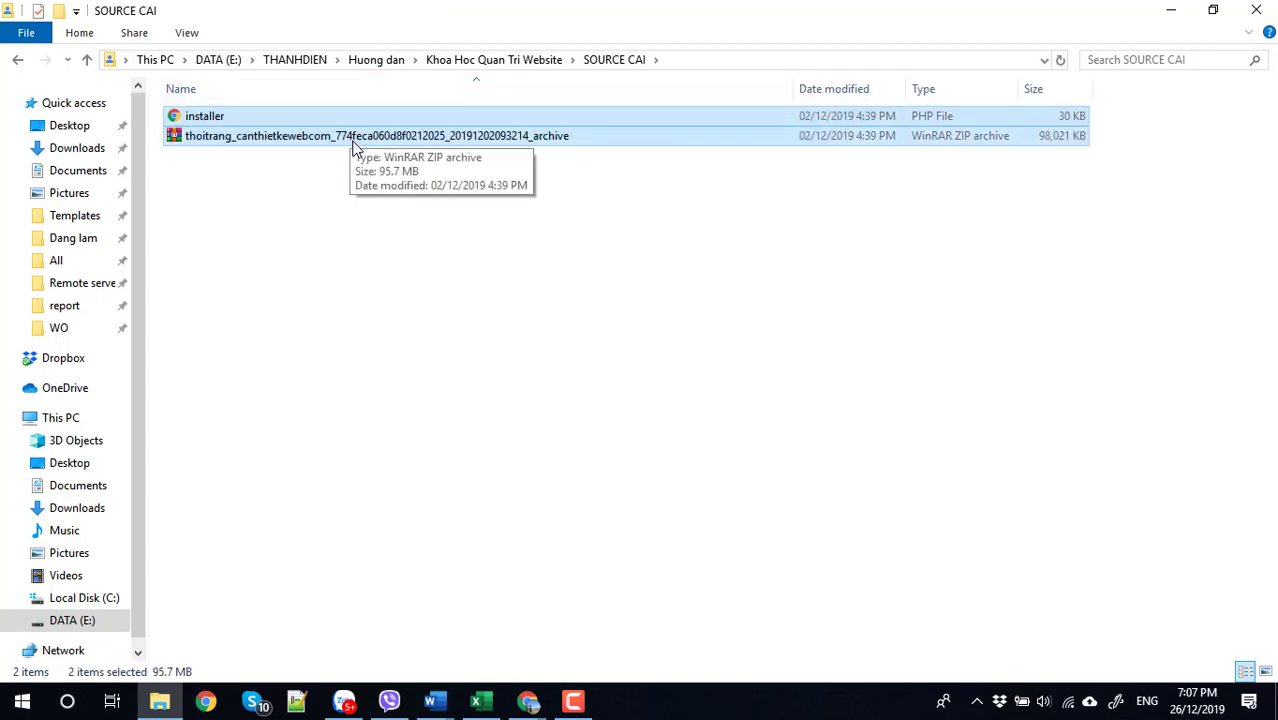
left_click(679, 60)
key("ctrl+c")
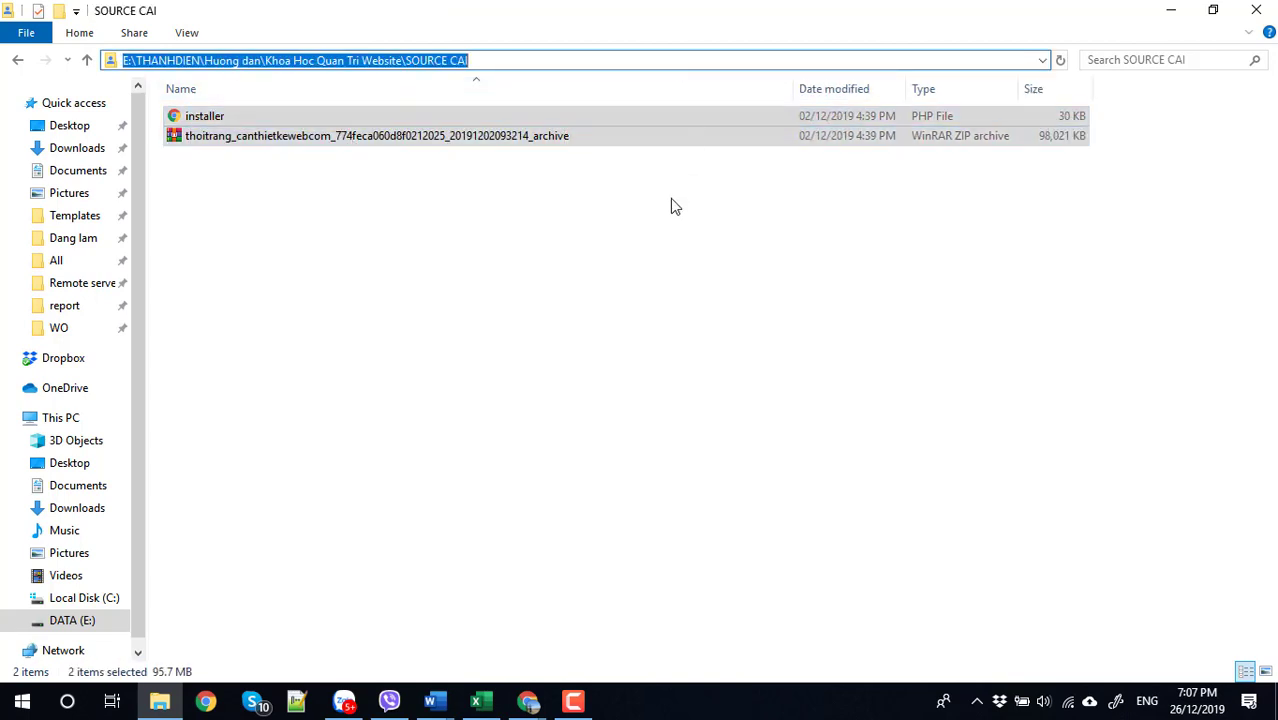
left_click(527, 700)
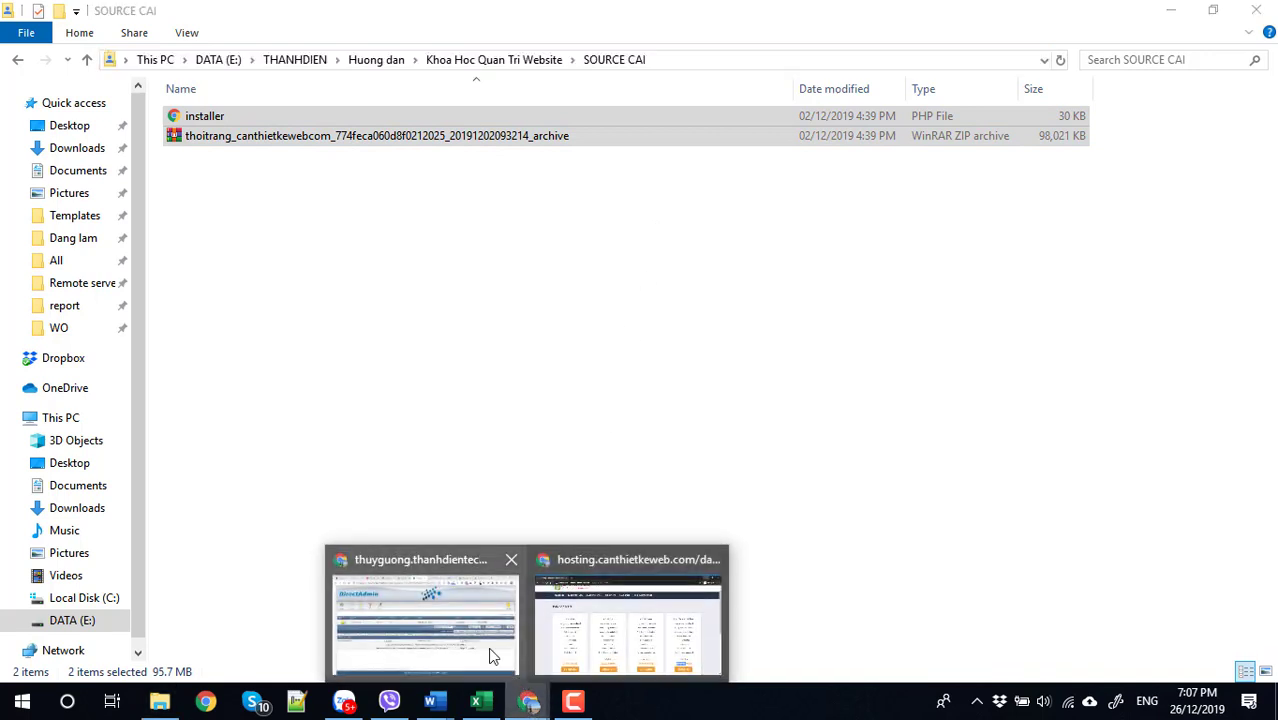
left_click(457, 625)
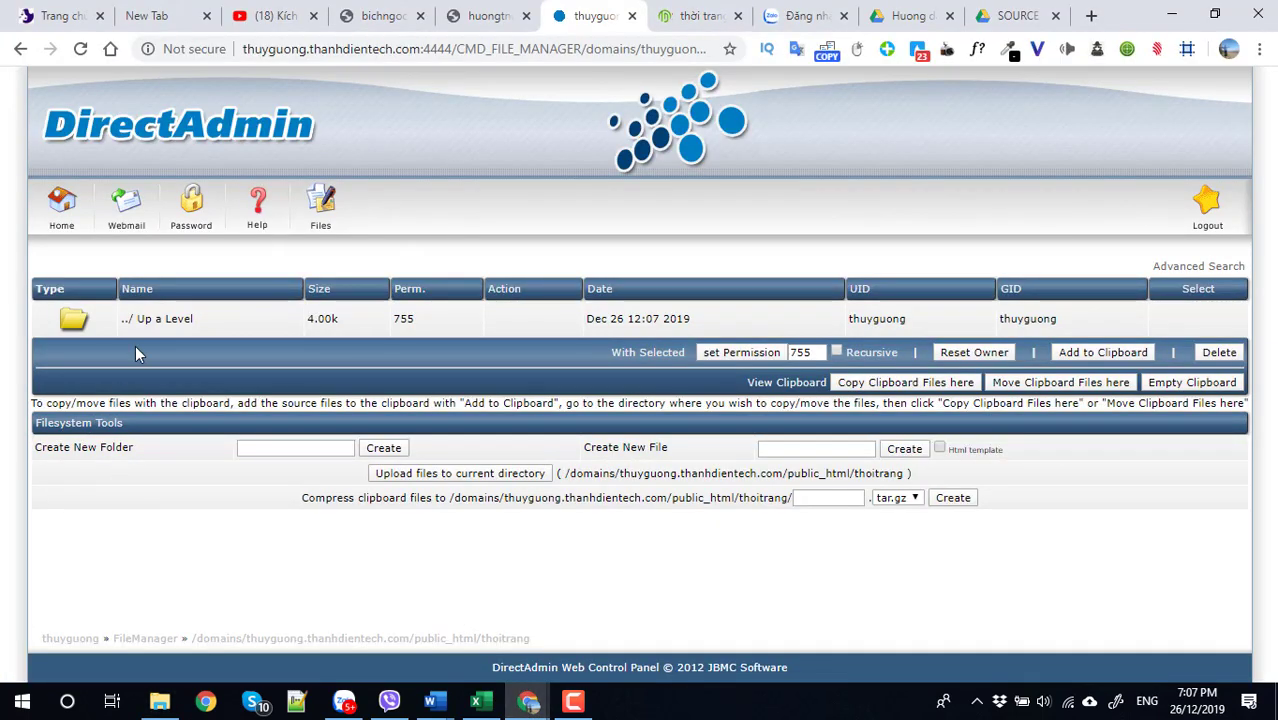
Step: Check the public_html/thoitrang path and open its upload form
left_click_drag(350, 48, 740, 63)
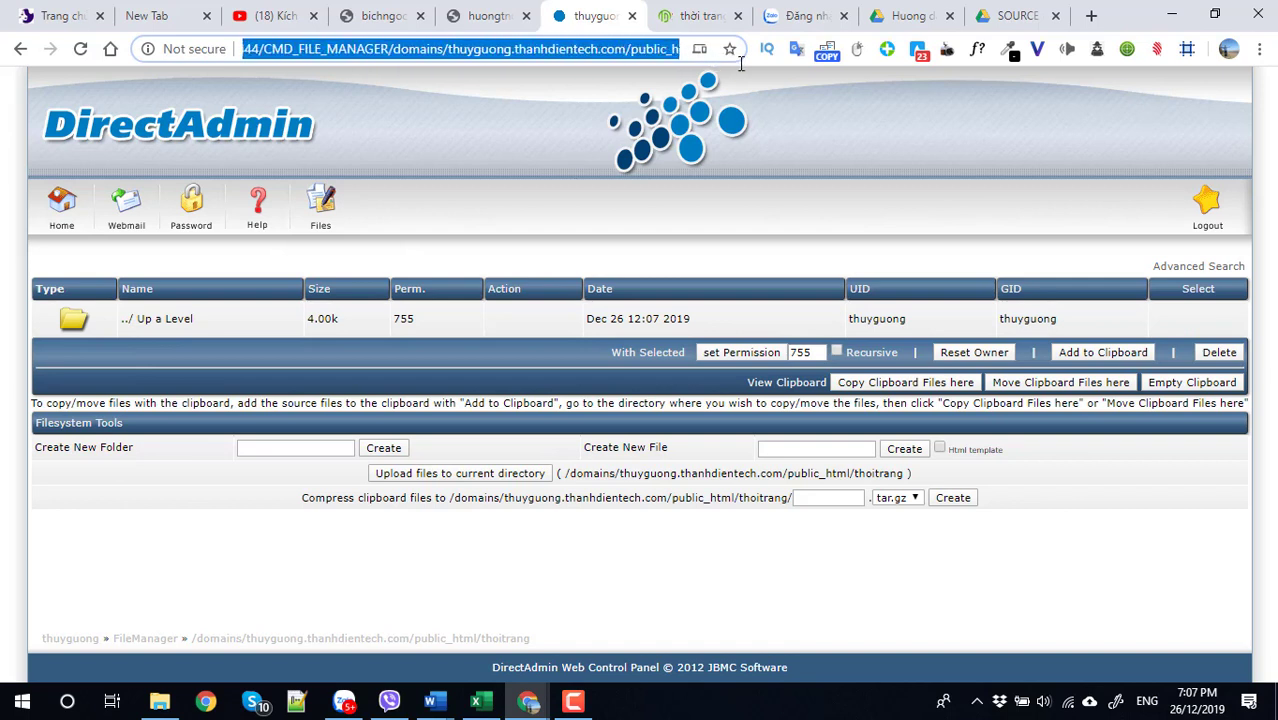
double_click(678, 49)
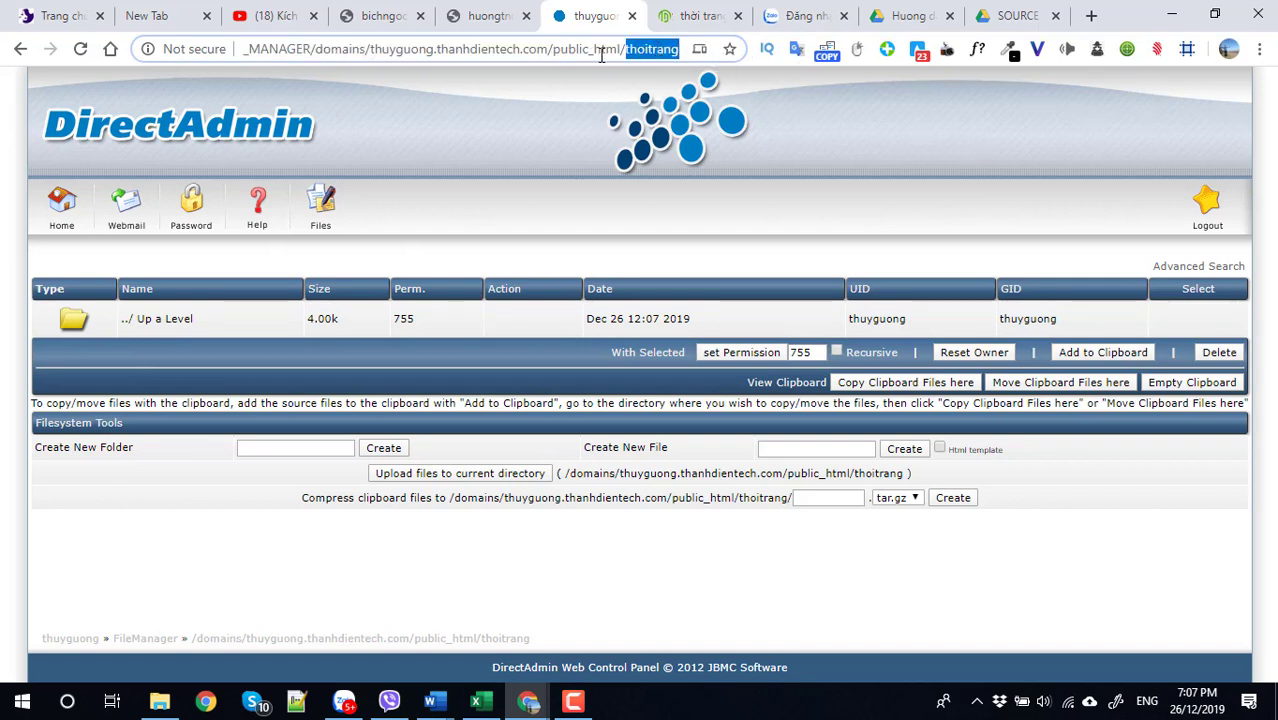
left_click_drag(627, 52, 678, 52)
left_click(395, 478)
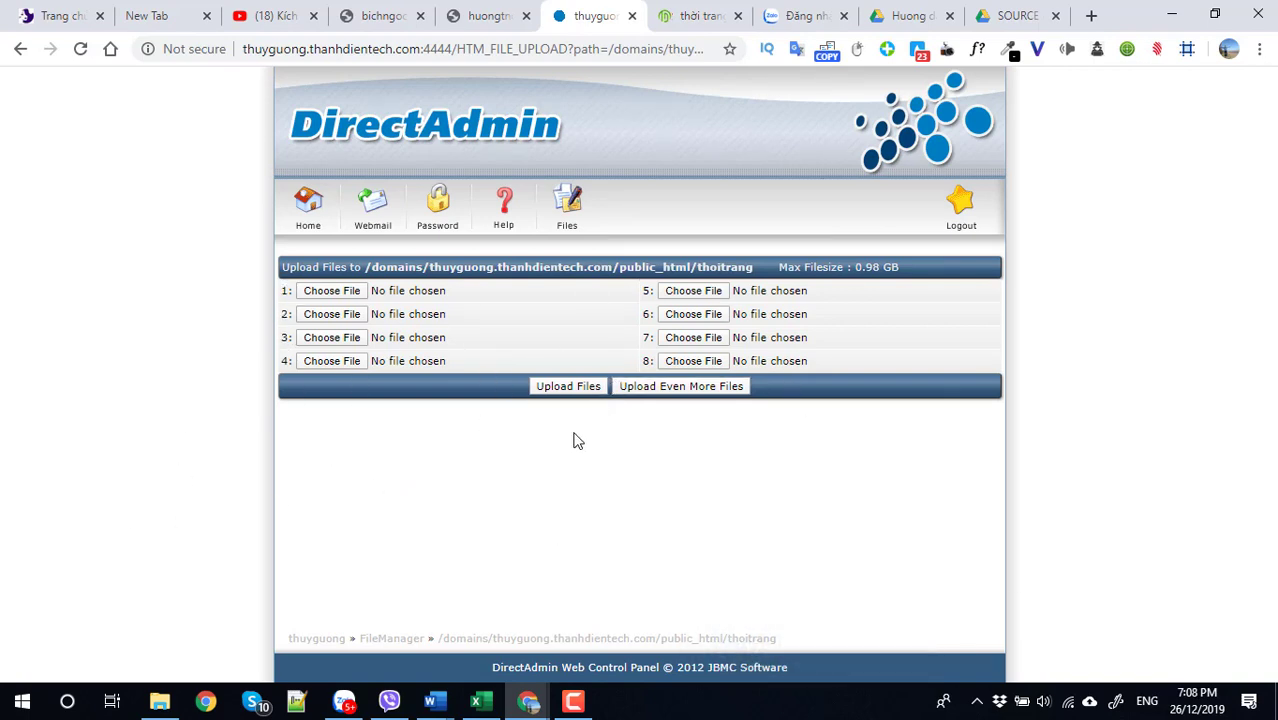
Step: Choose the thoitrang ZIP archive from the SOURCE CAI folder for the first upload slot
left_click(325, 295)
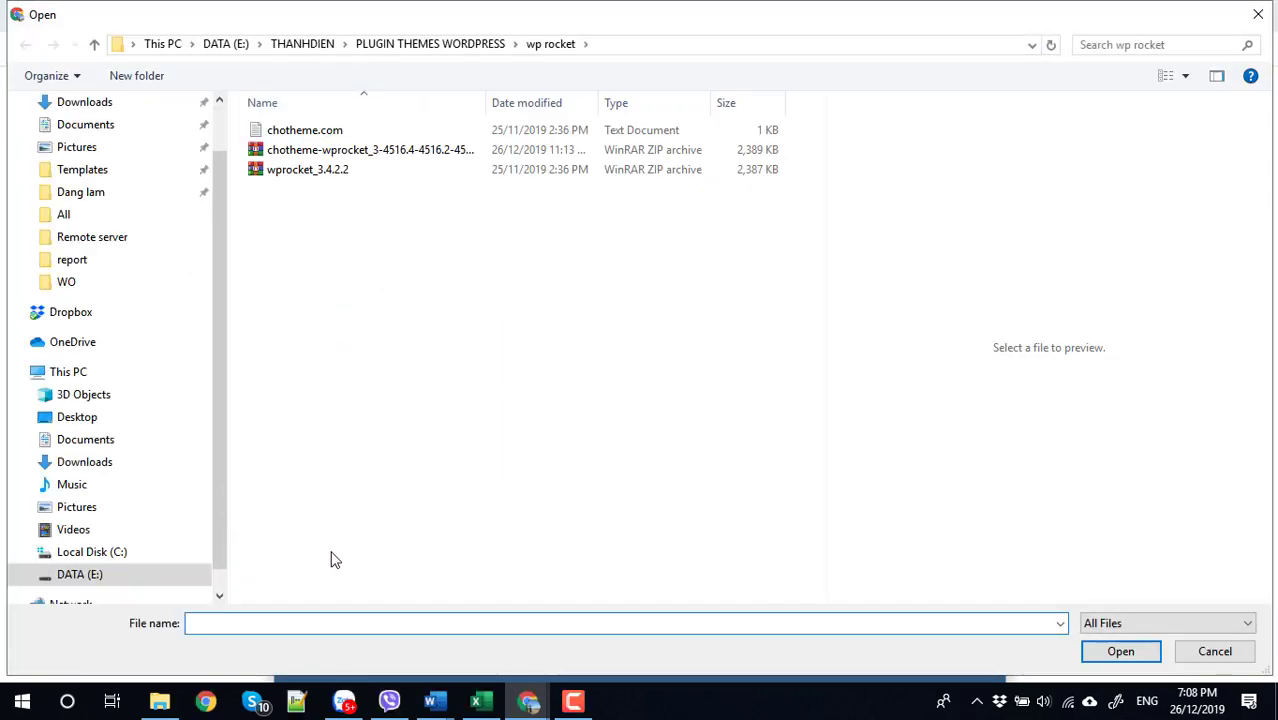
key("ctrl+v")
key("Return")
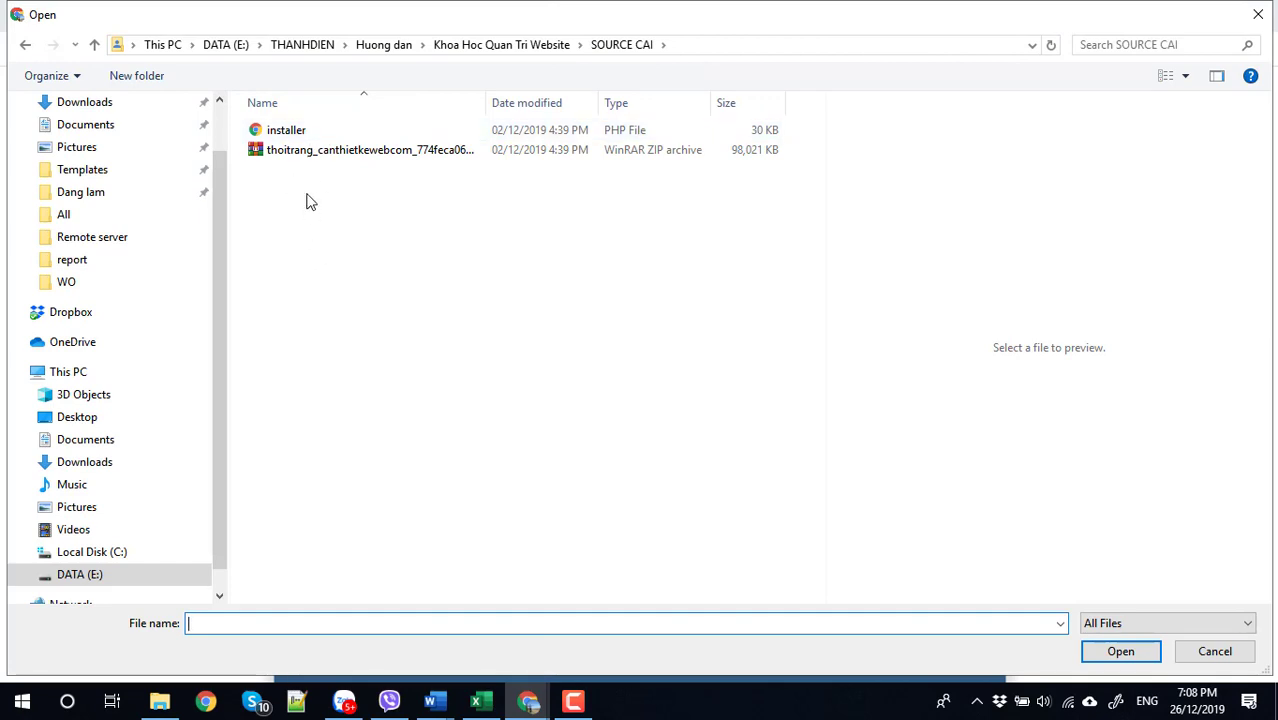
left_click(308, 155)
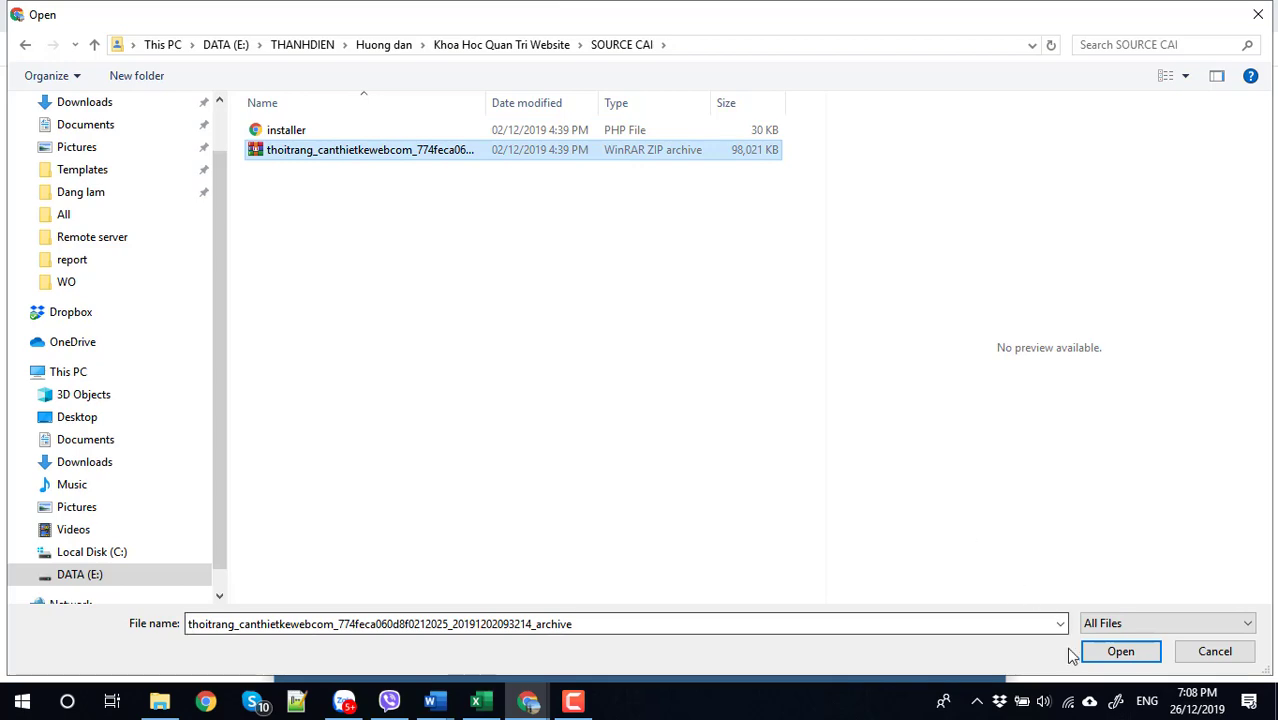
left_click(1118, 652)
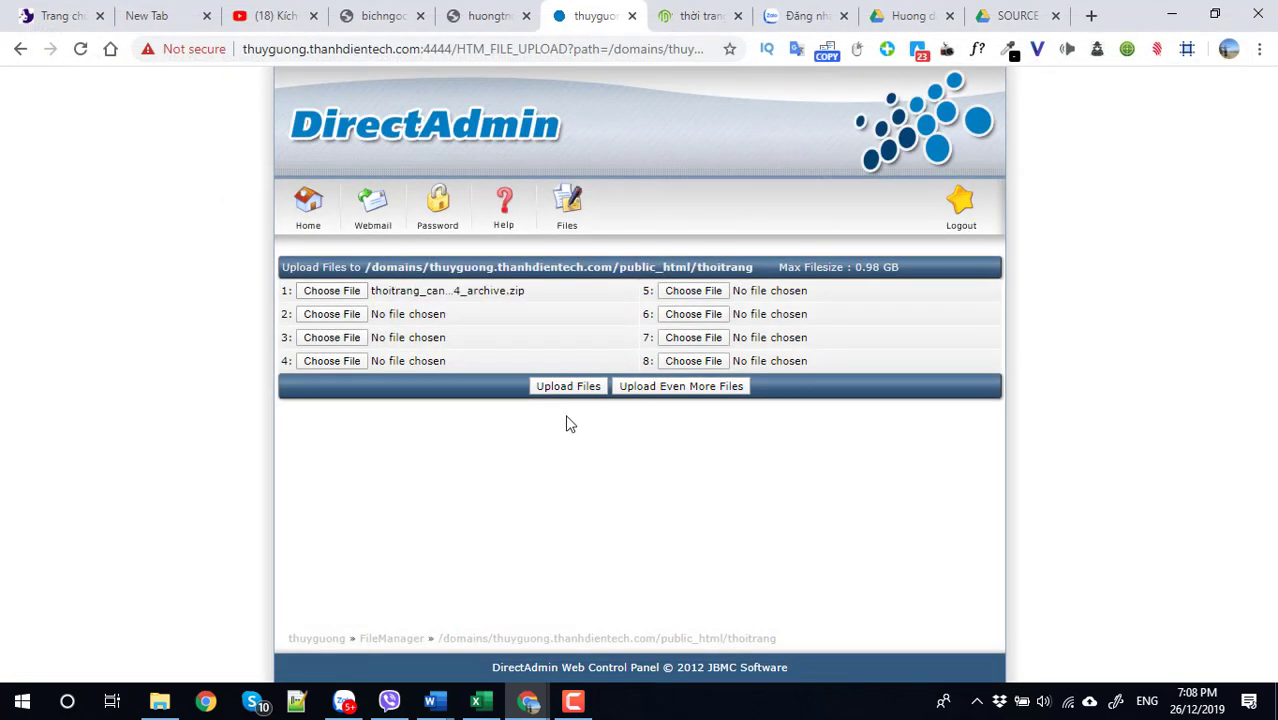
Step: Add installer.php as the second file and start the upload
left_click(345, 317)
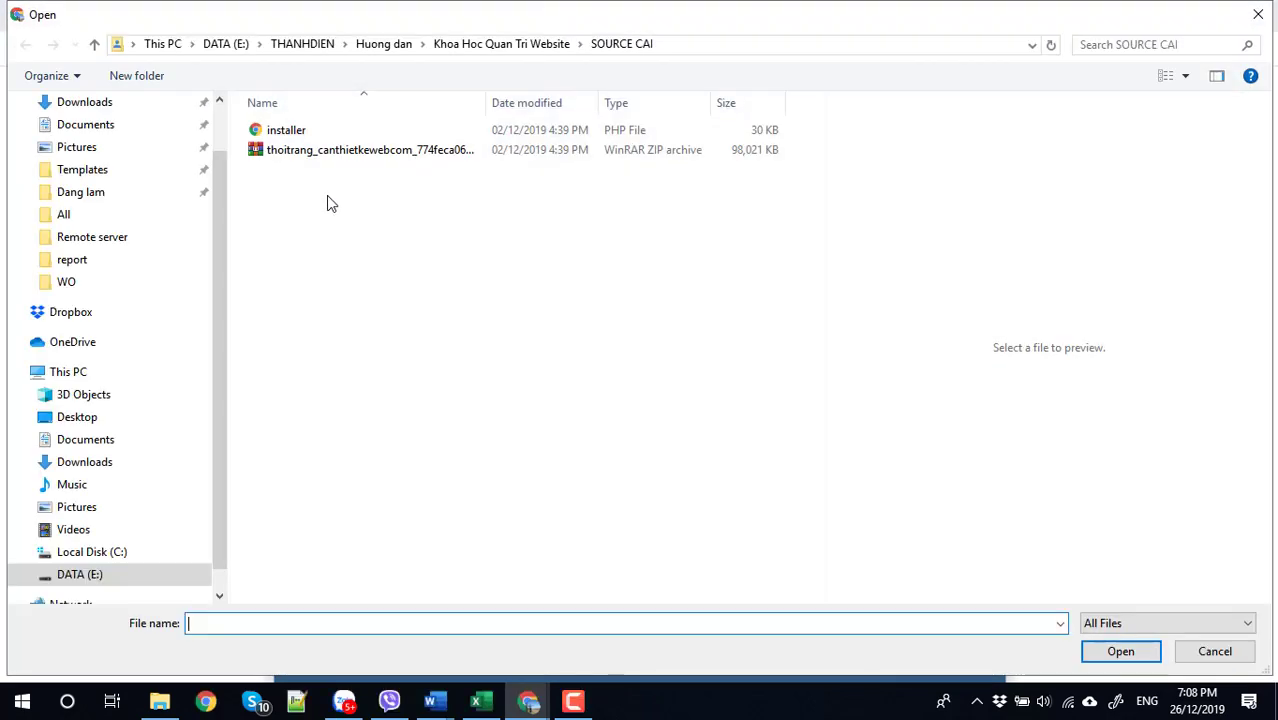
left_click(285, 131)
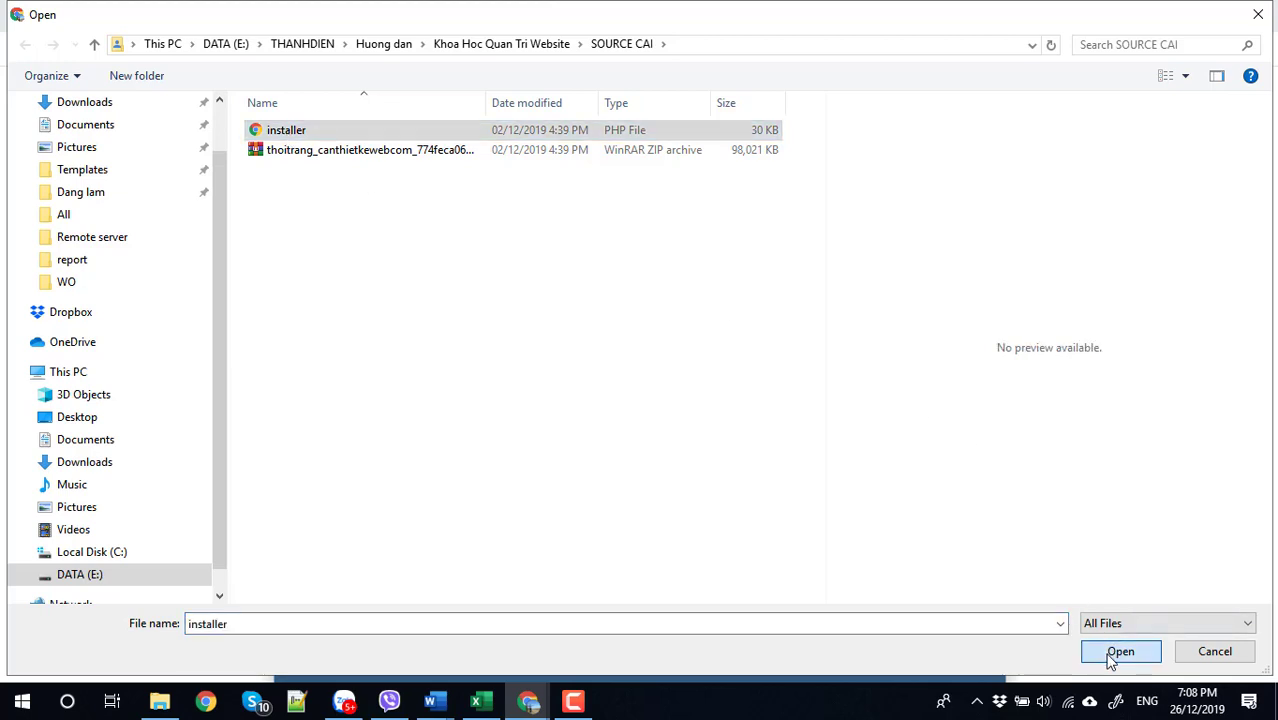
left_click(1119, 651)
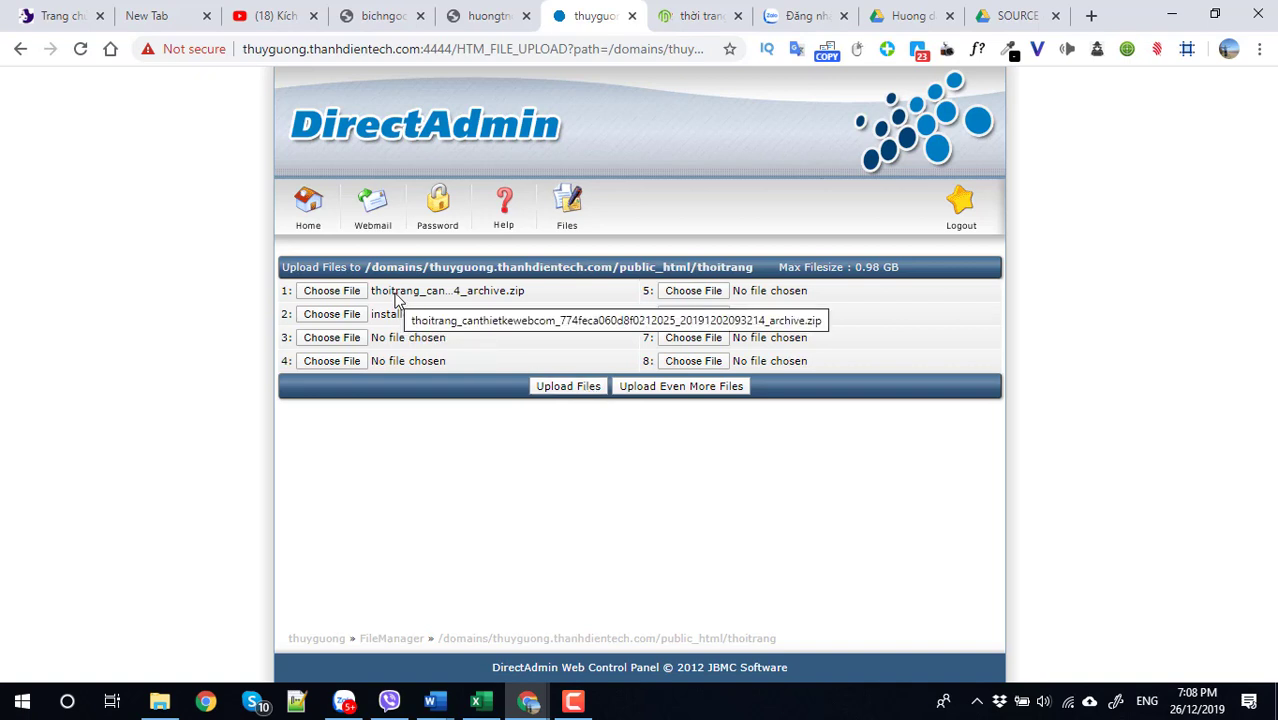
left_click(566, 387)
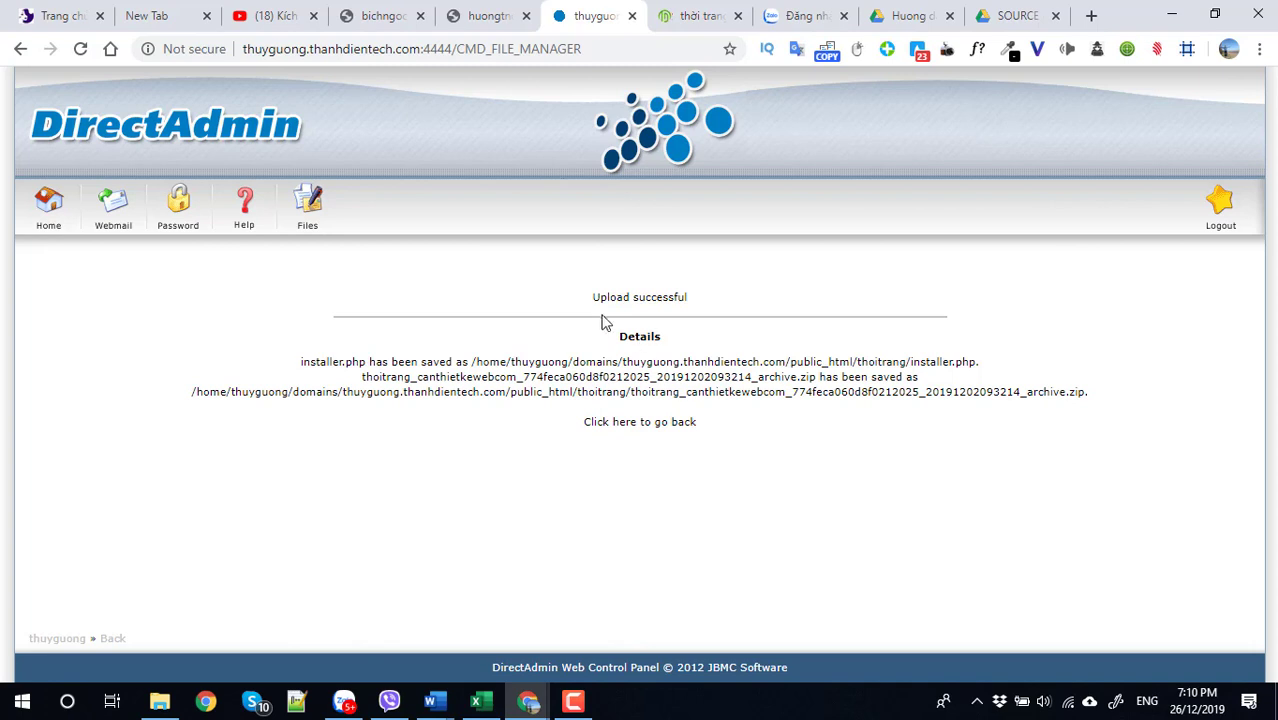
Step: Return to the thoitrang listing showing installer.php (29.1k) and the 95.7M ZIP
left_click(624, 422)
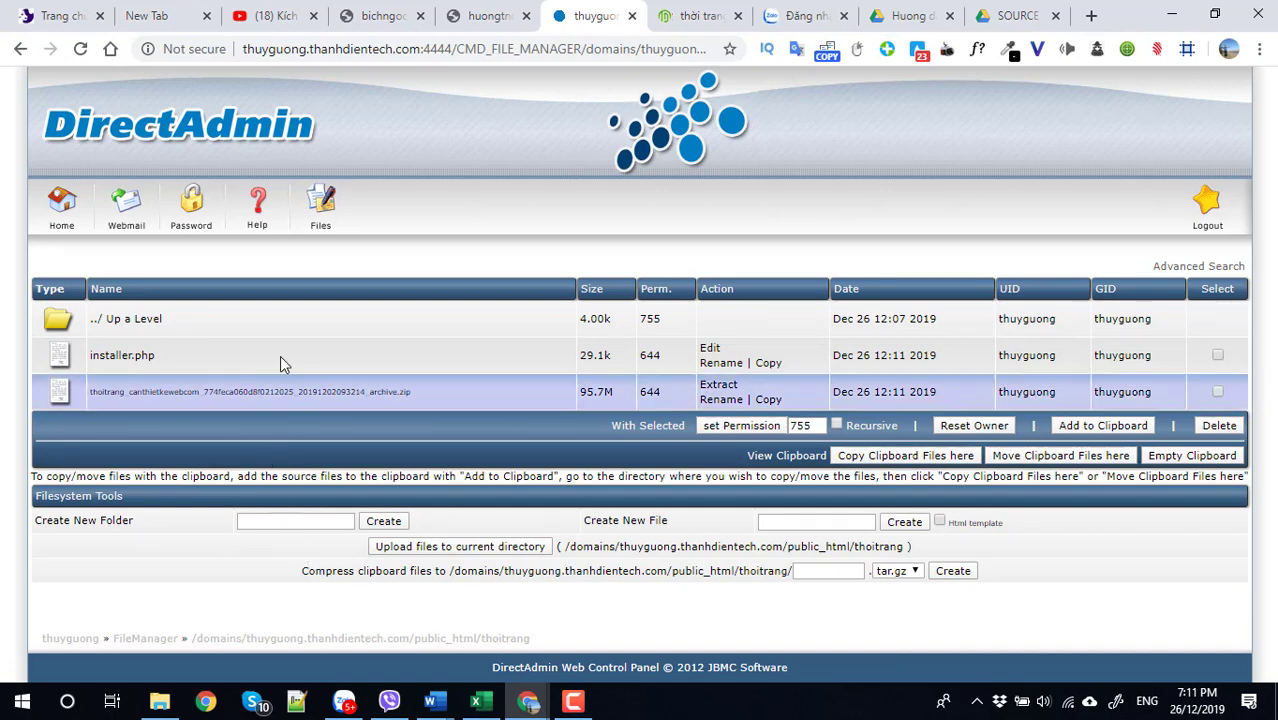
Step: Navigate from the Files home to public_html and highlight the 95.8M thoitrang folder
left_click(316, 203)
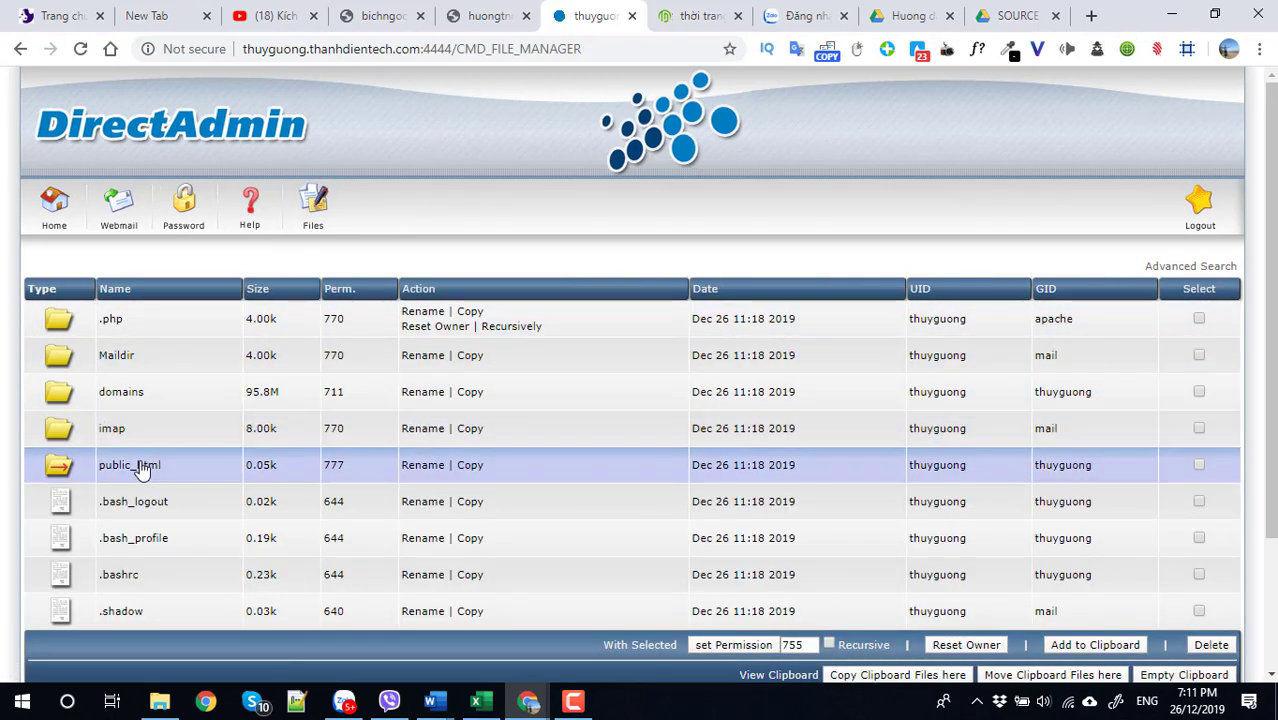
left_click(132, 466)
left_click_drag(168, 398, 103, 391)
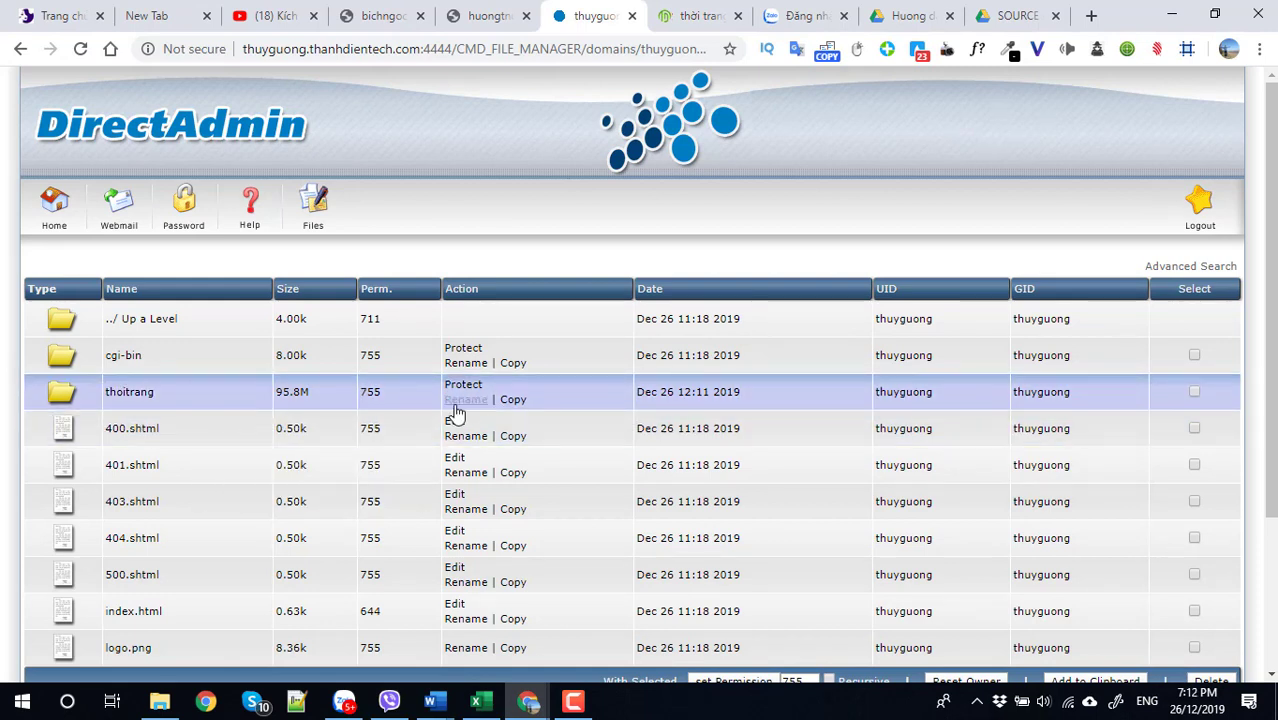
Step: Back out of the thoitrang rename form, open the folder, and highlight installer.php
left_click(452, 401)
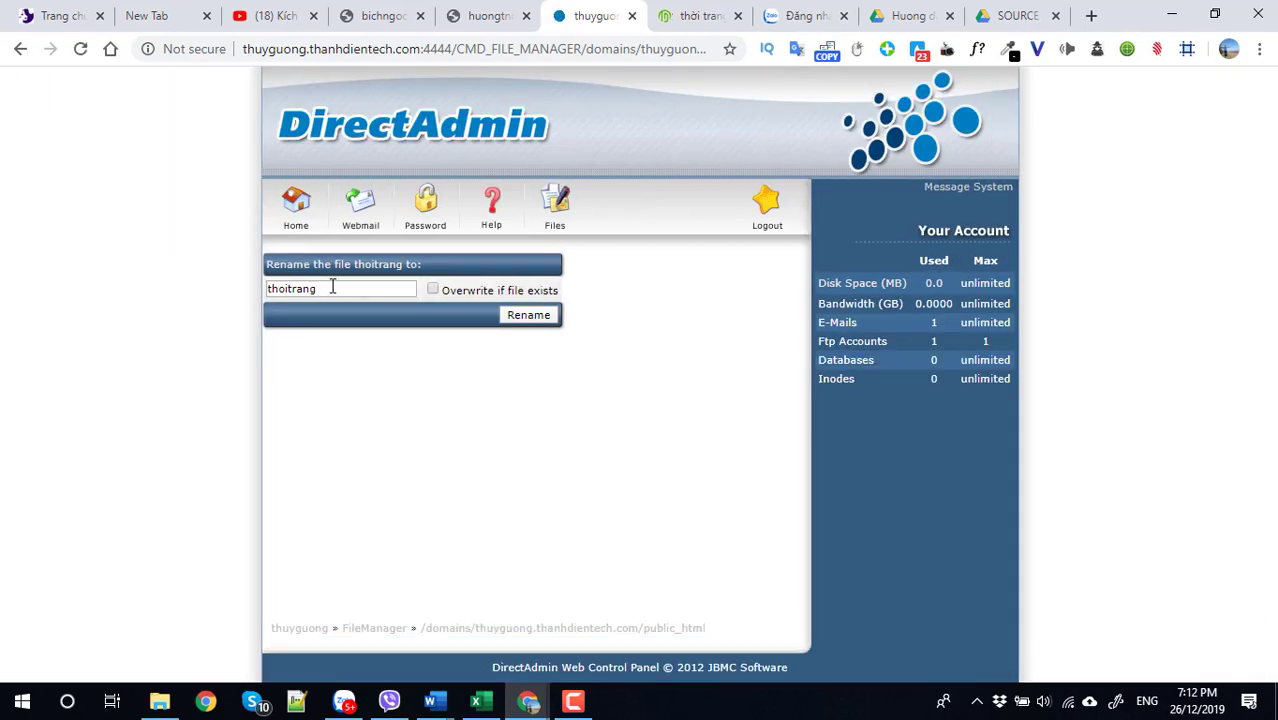
left_click_drag(334, 286, 245, 288)
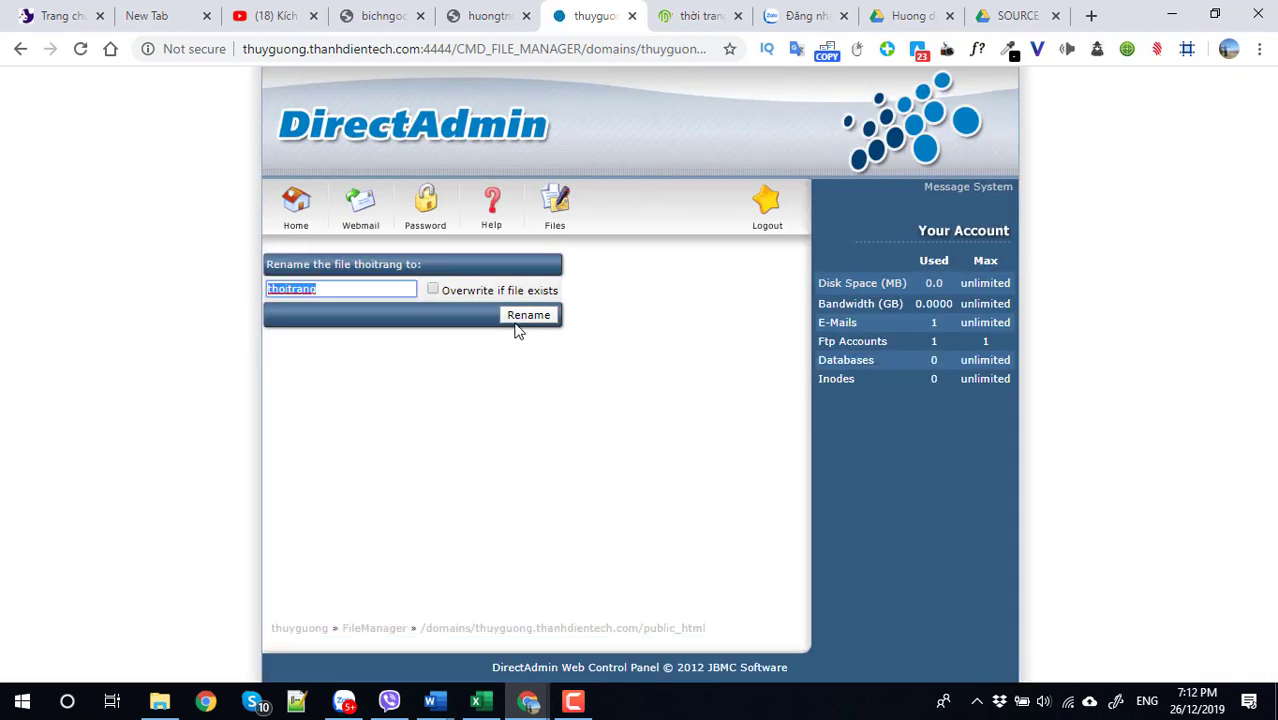
left_click(19, 49)
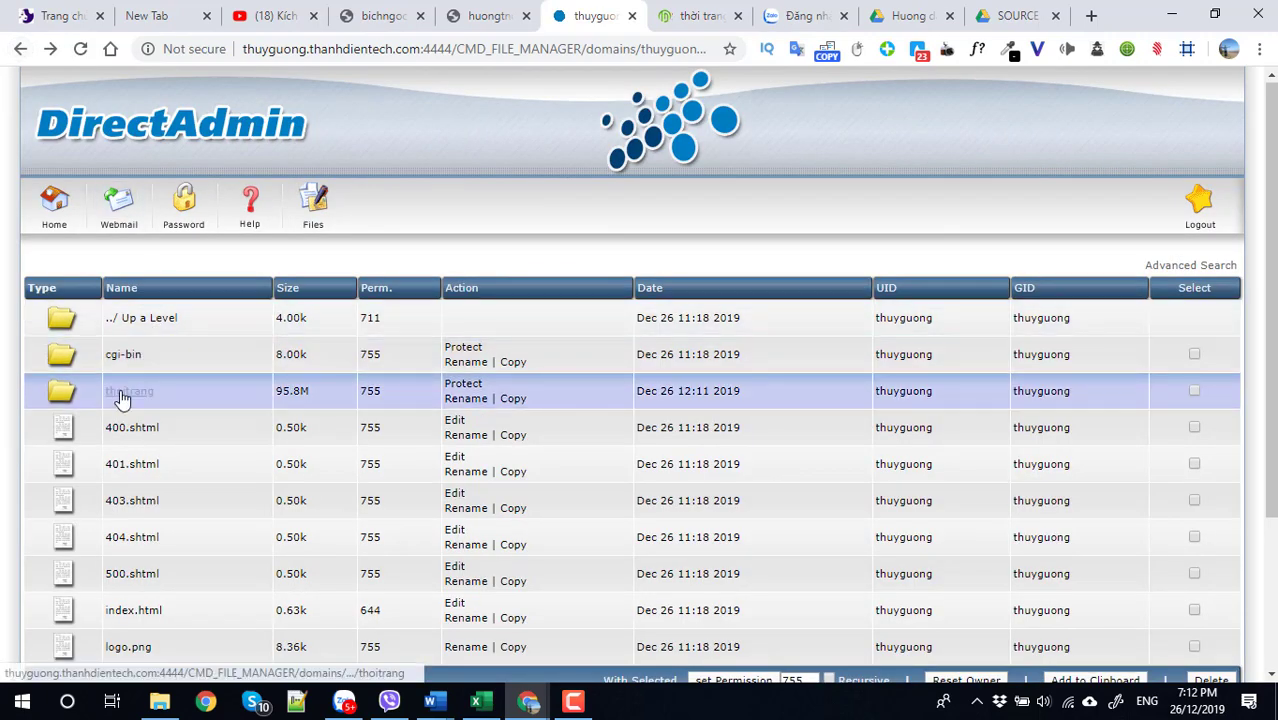
left_click(122, 392)
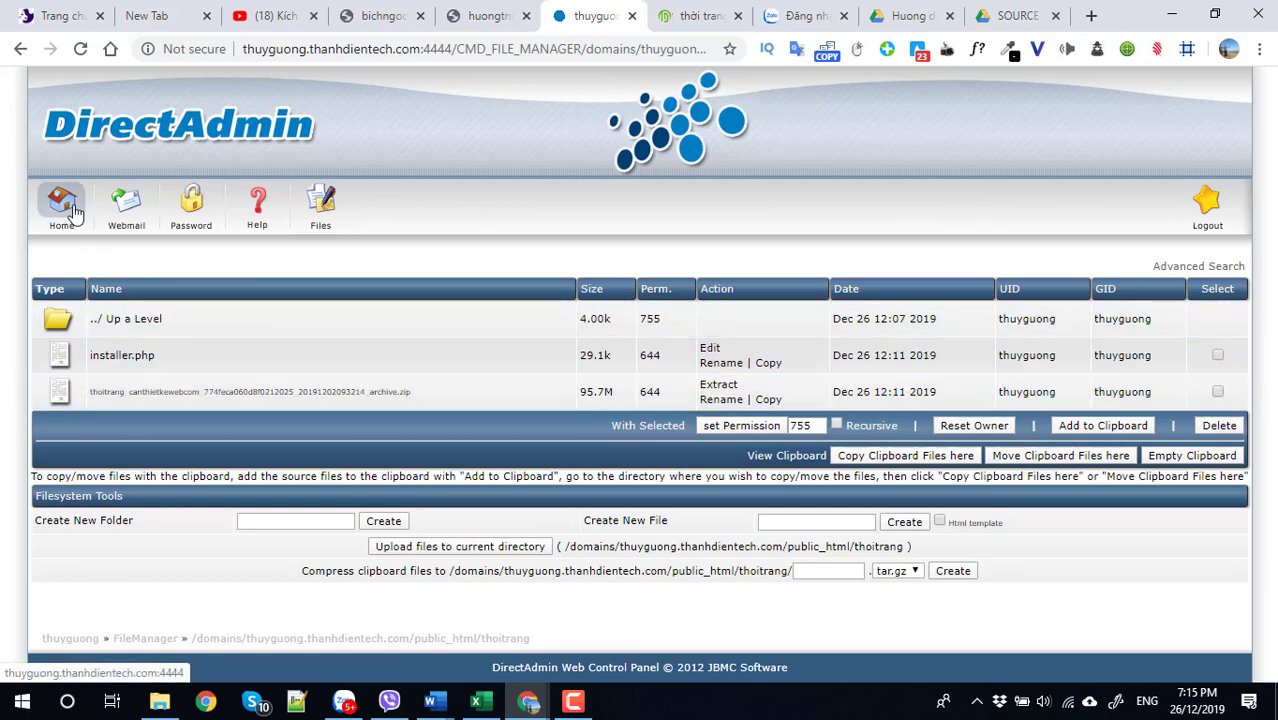
left_click_drag(156, 356, 90, 357)
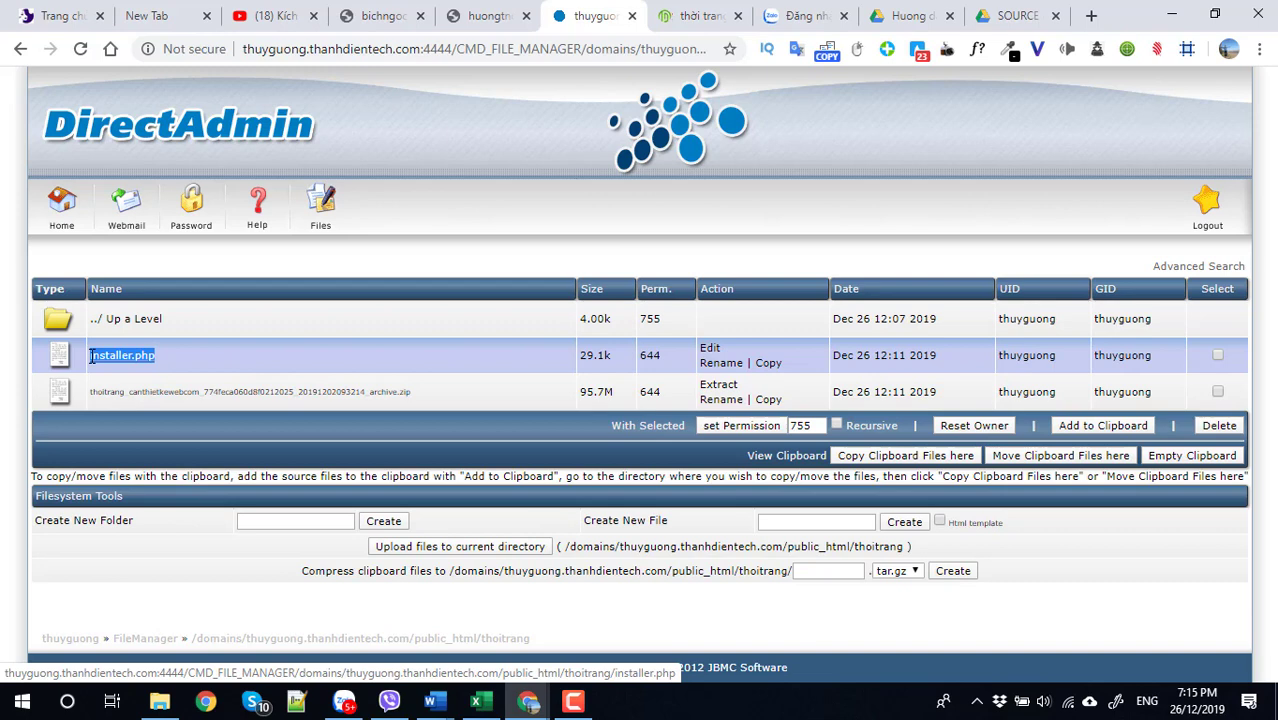
left_click_drag(91, 357, 52, 204)
Step: Return to the account home, adjust page zoom, and open MySQL Management
left_click(52, 204)
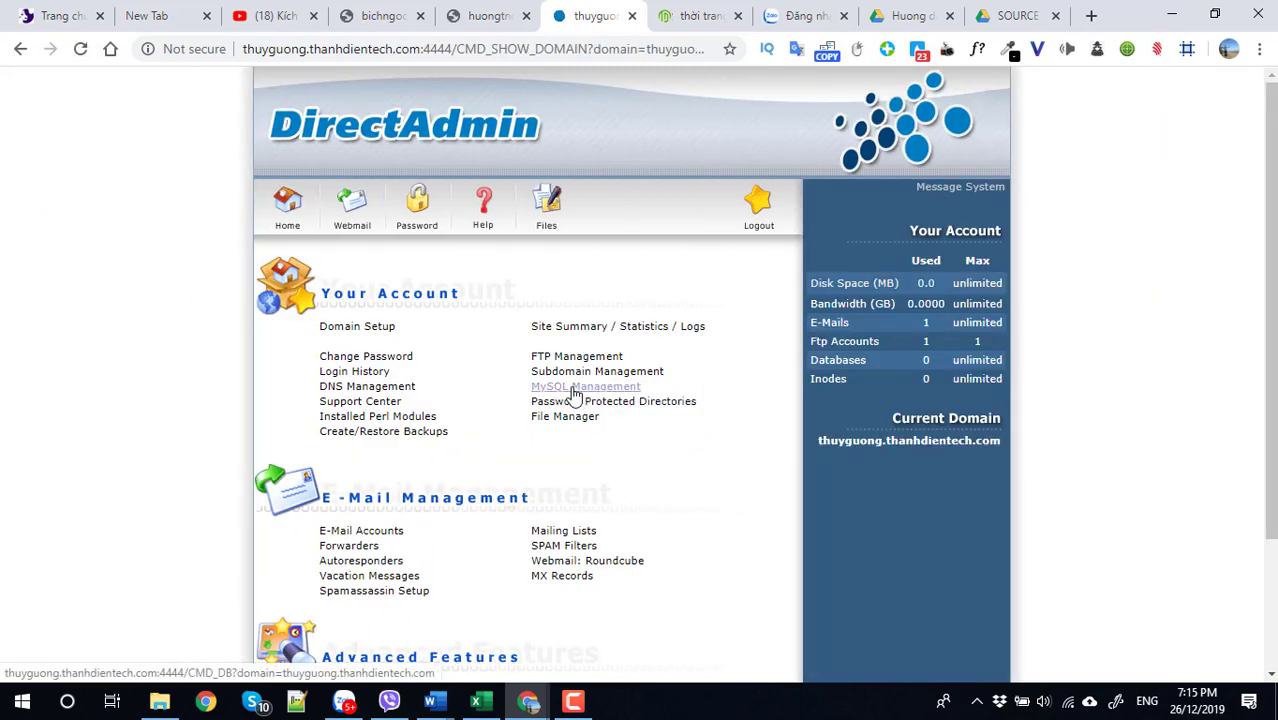
key("ctrl+plus")
key("ctrl+plus")
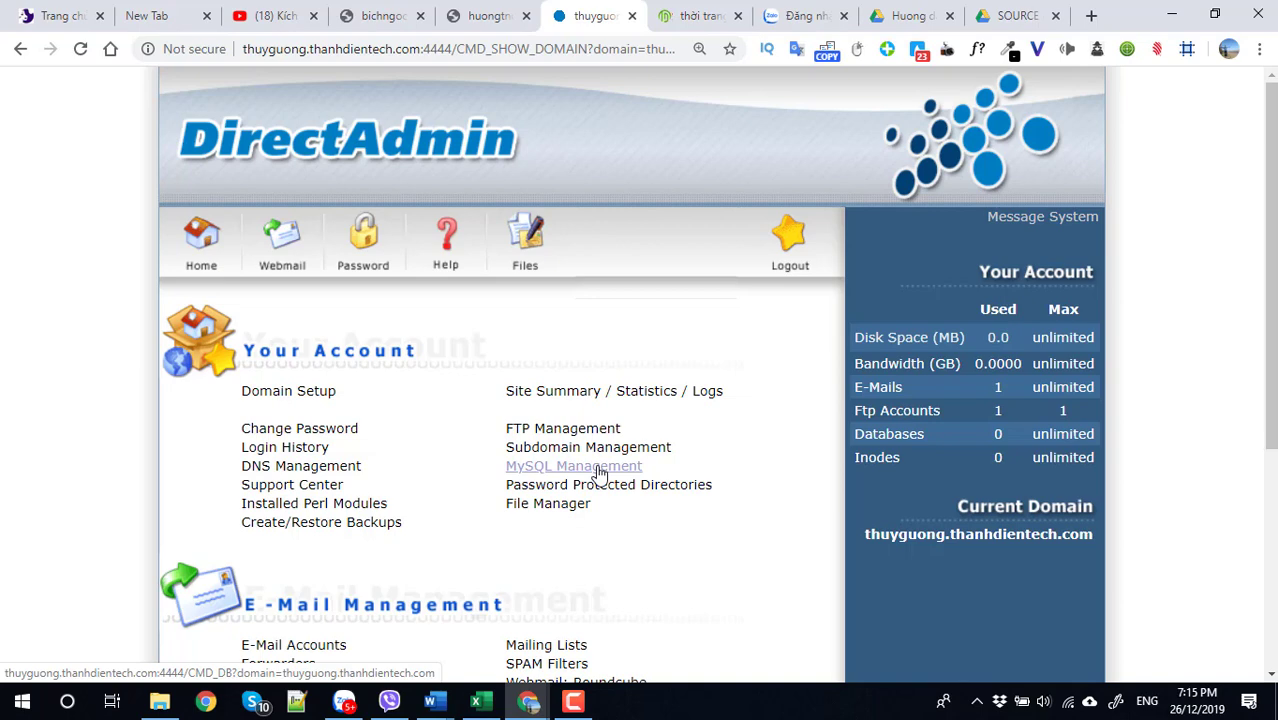
key("ctrl+minus")
key("ctrl+minus")
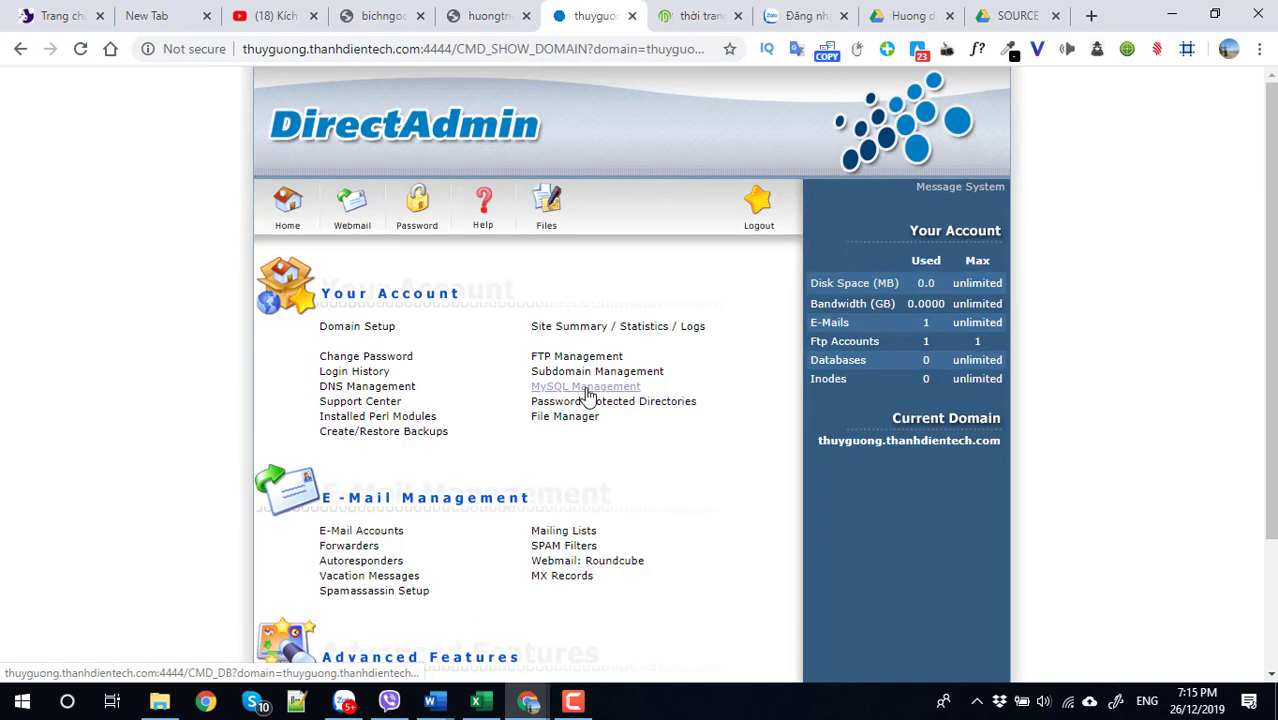
left_click(589, 393)
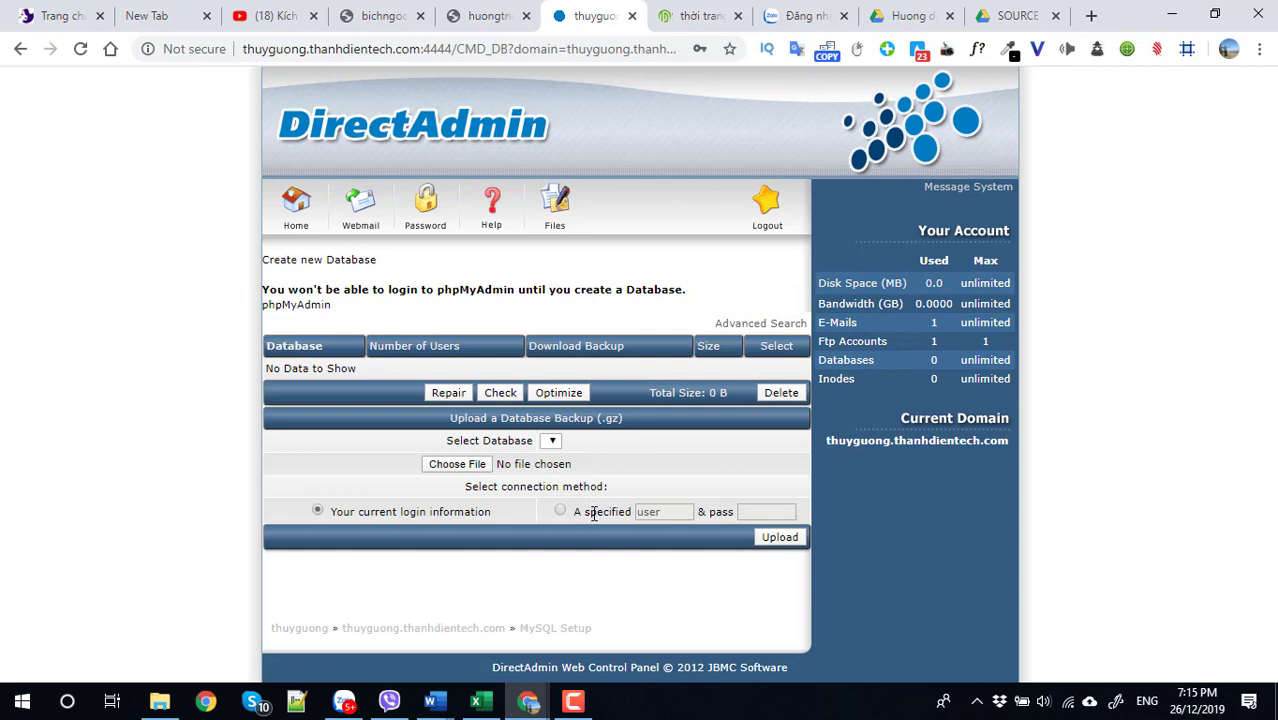
Step: Create database thuyguong_user with user thuyguong_data and a randomly generated password
left_click(319, 263)
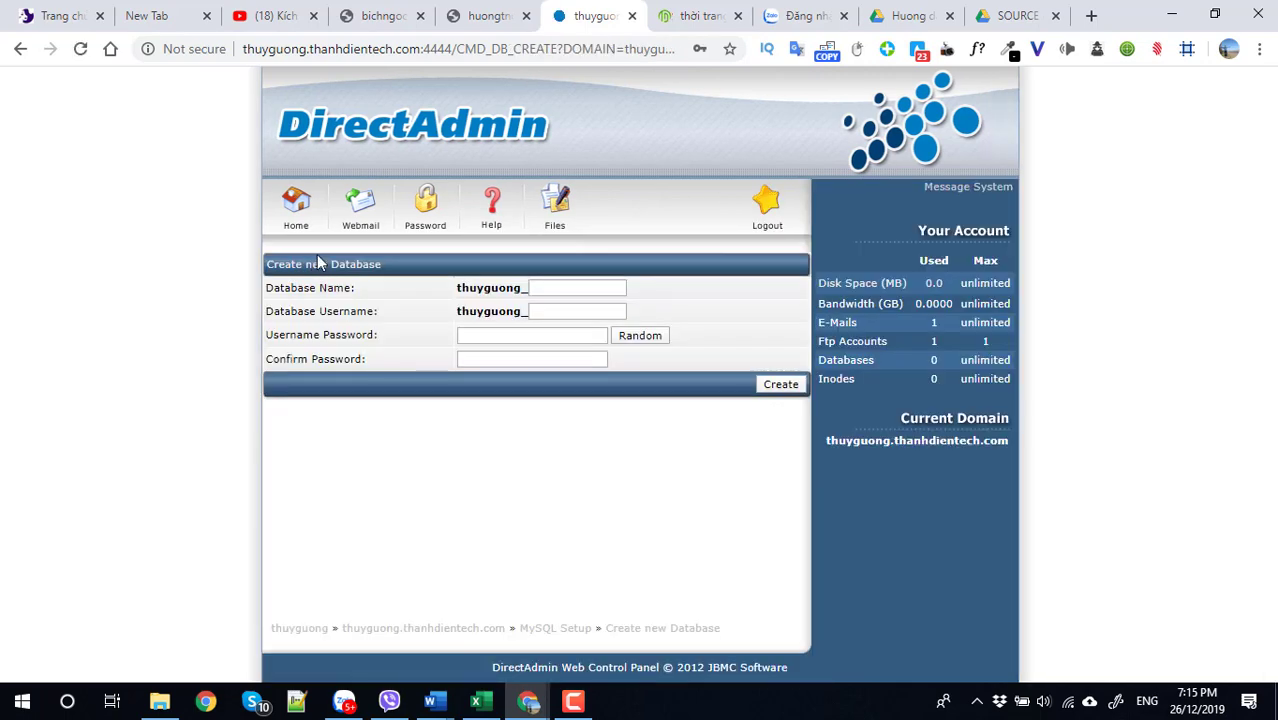
left_click(555, 289)
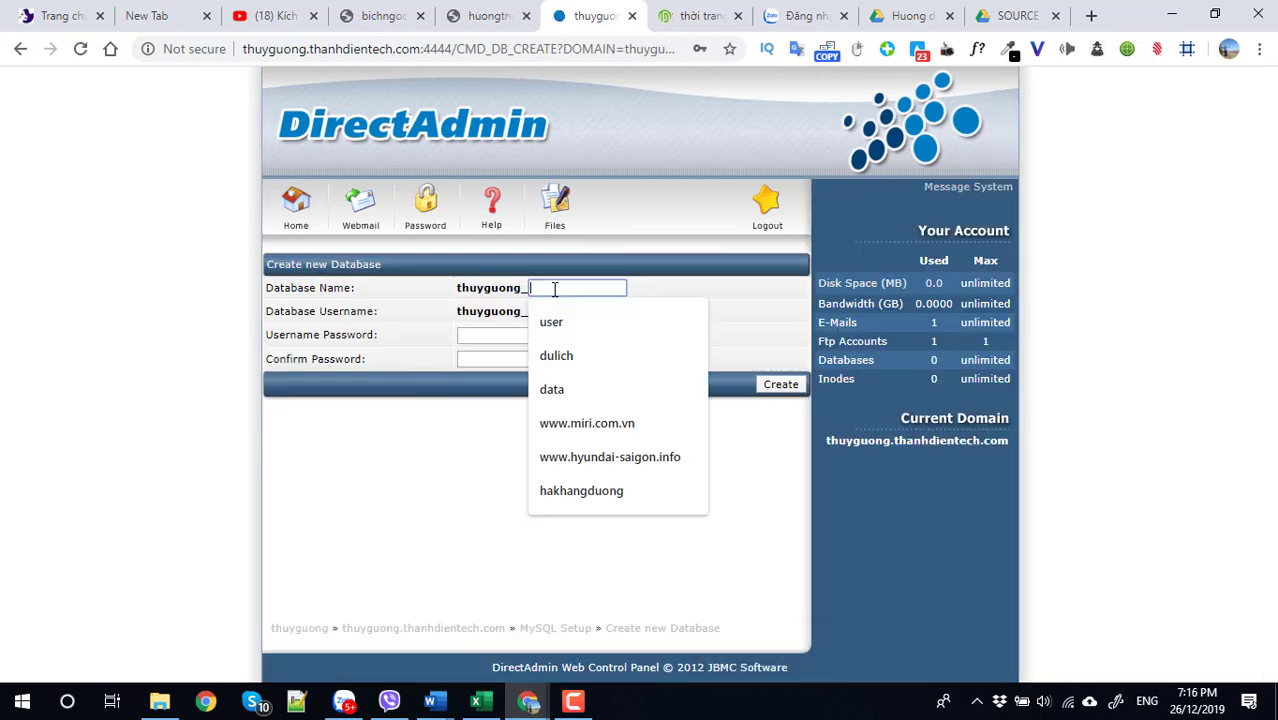
left_click_drag(530, 289, 460, 290)
left_click(583, 287)
type("user")
key("Tab")
type("data")
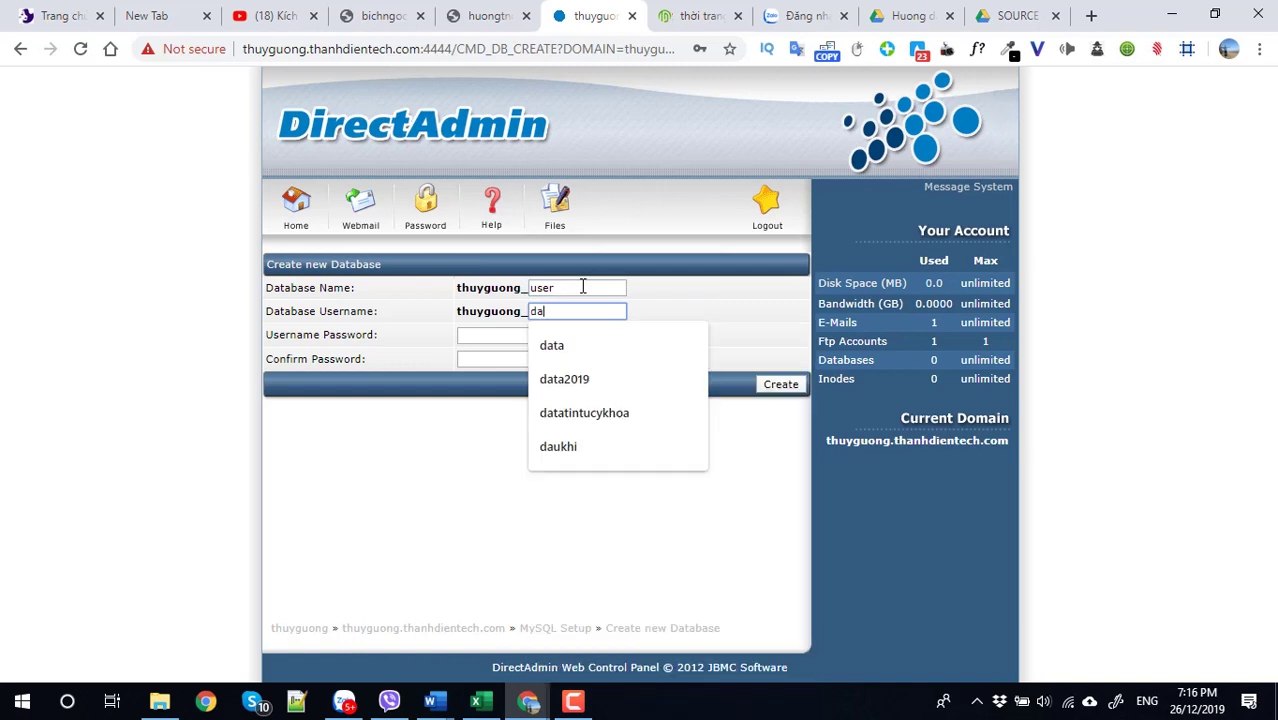
left_click(685, 299)
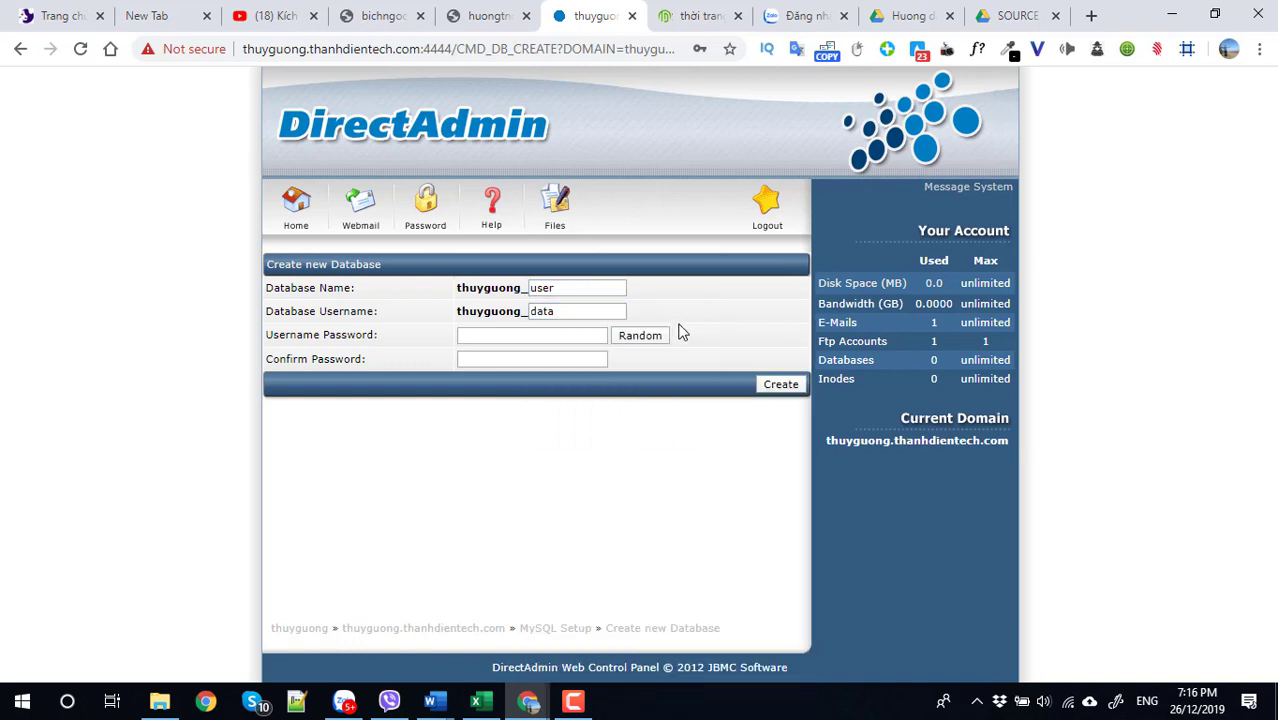
left_click(632, 342)
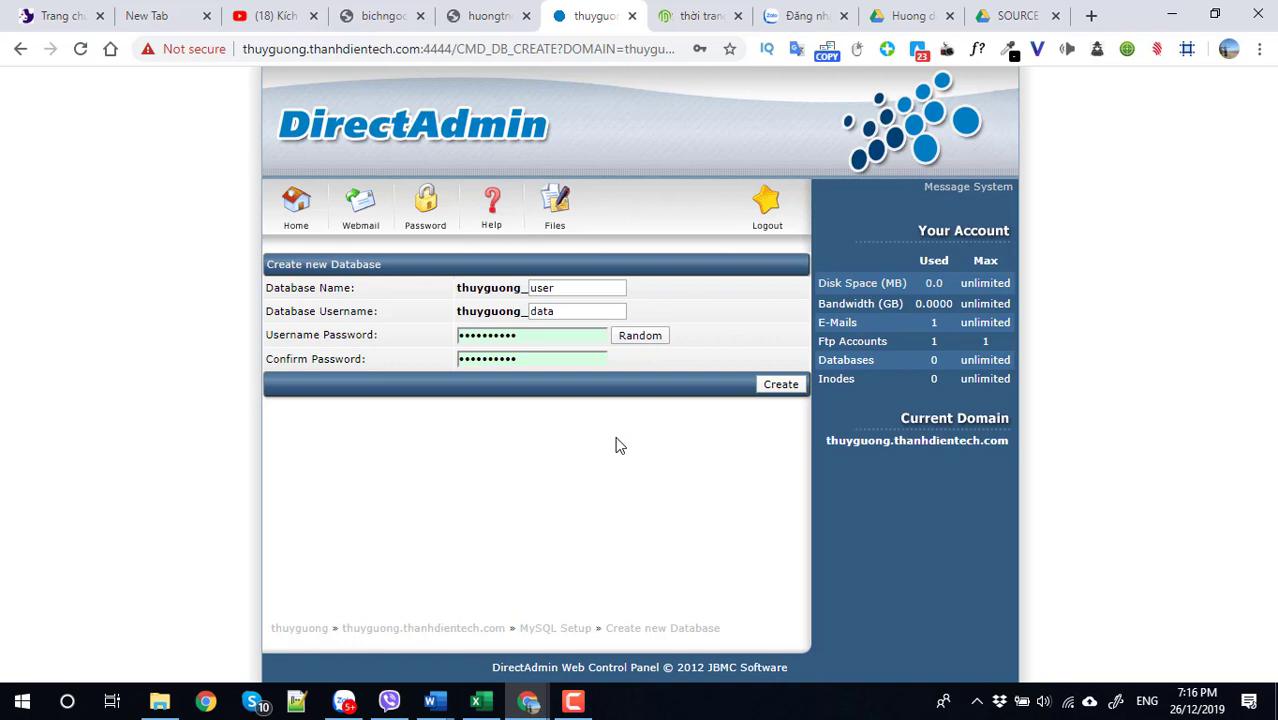
left_click(783, 389)
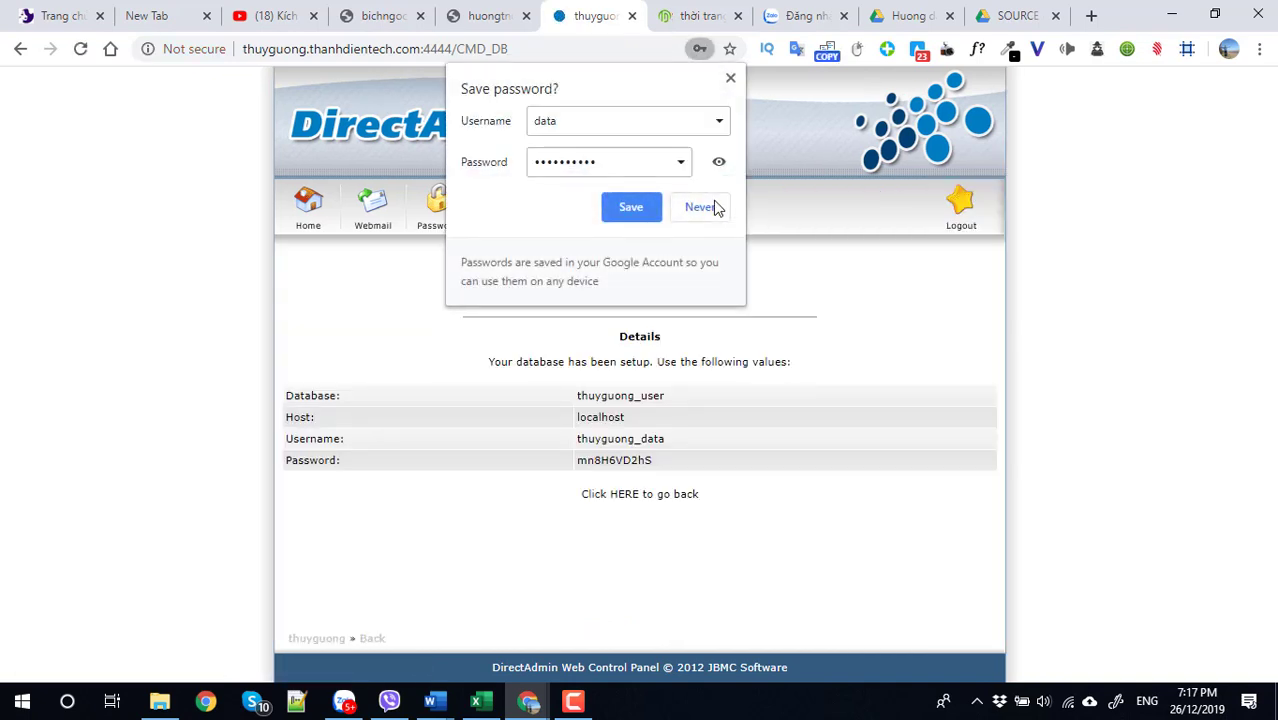
Step: Decline Chrome's password save and copy the database, host, username and password details block
left_click(731, 77)
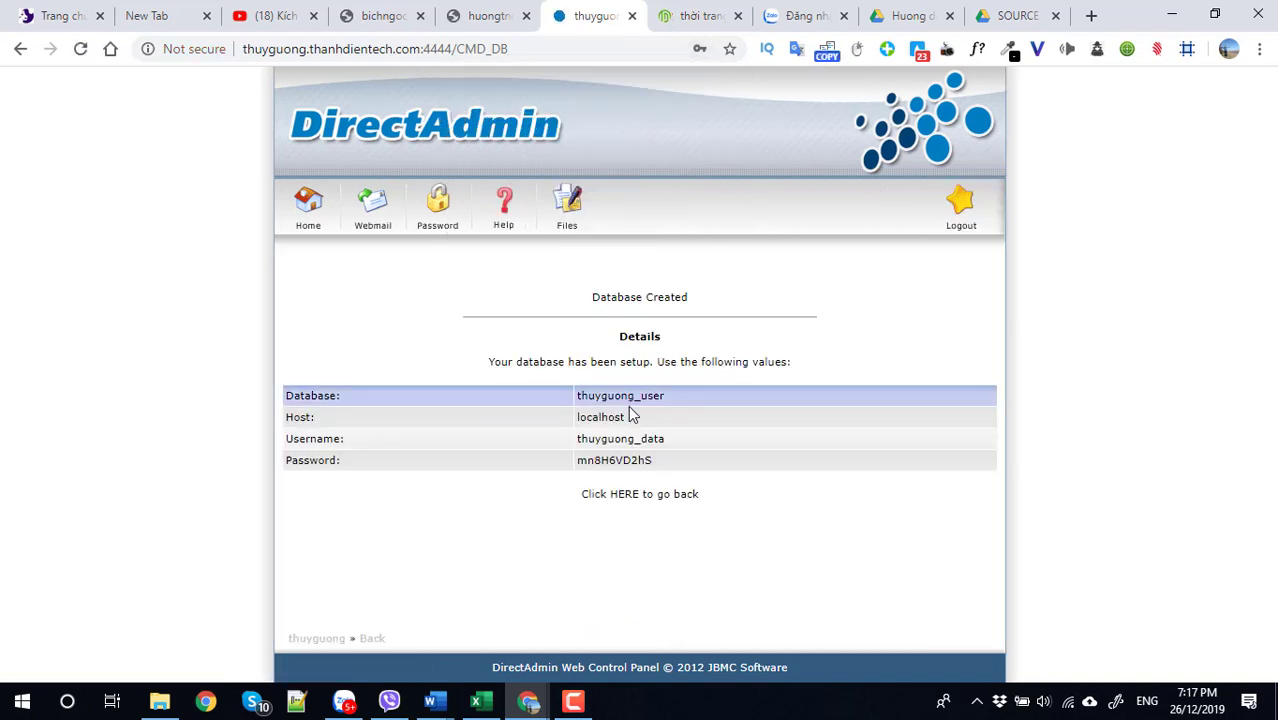
left_click_drag(671, 395, 578, 393)
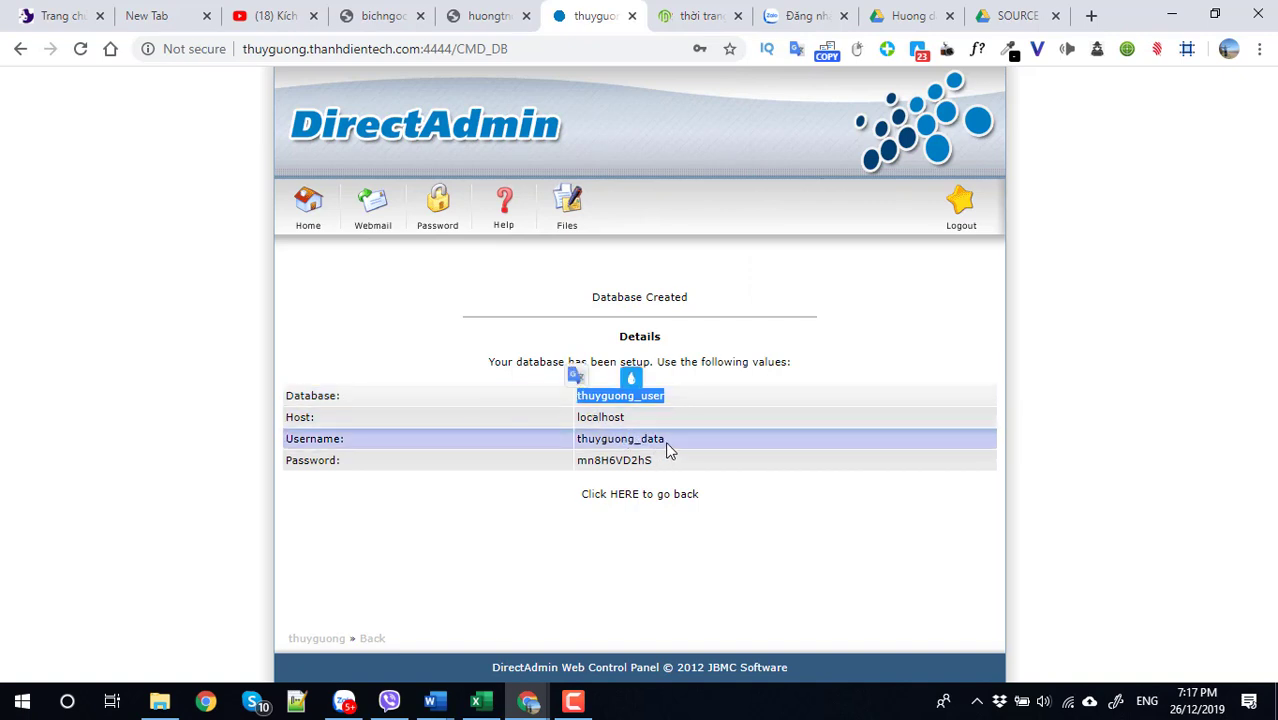
left_click(565, 310)
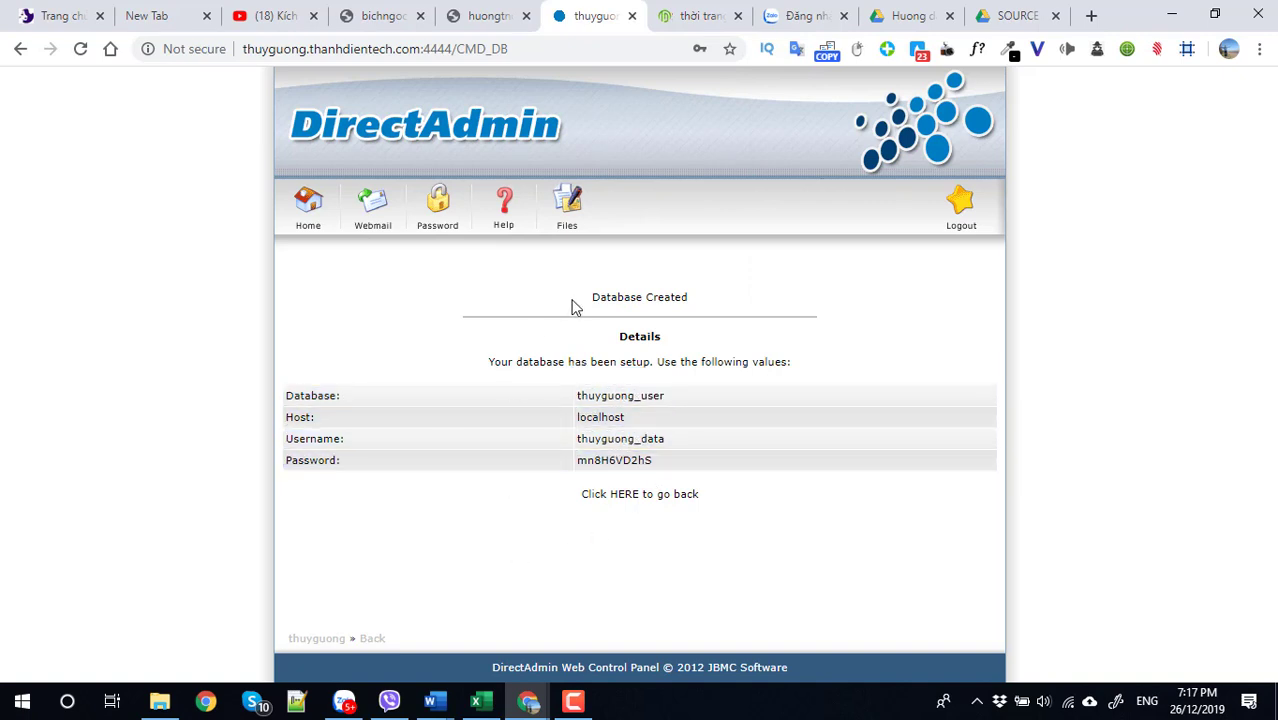
triple_click(630, 336)
key("ctrl+c")
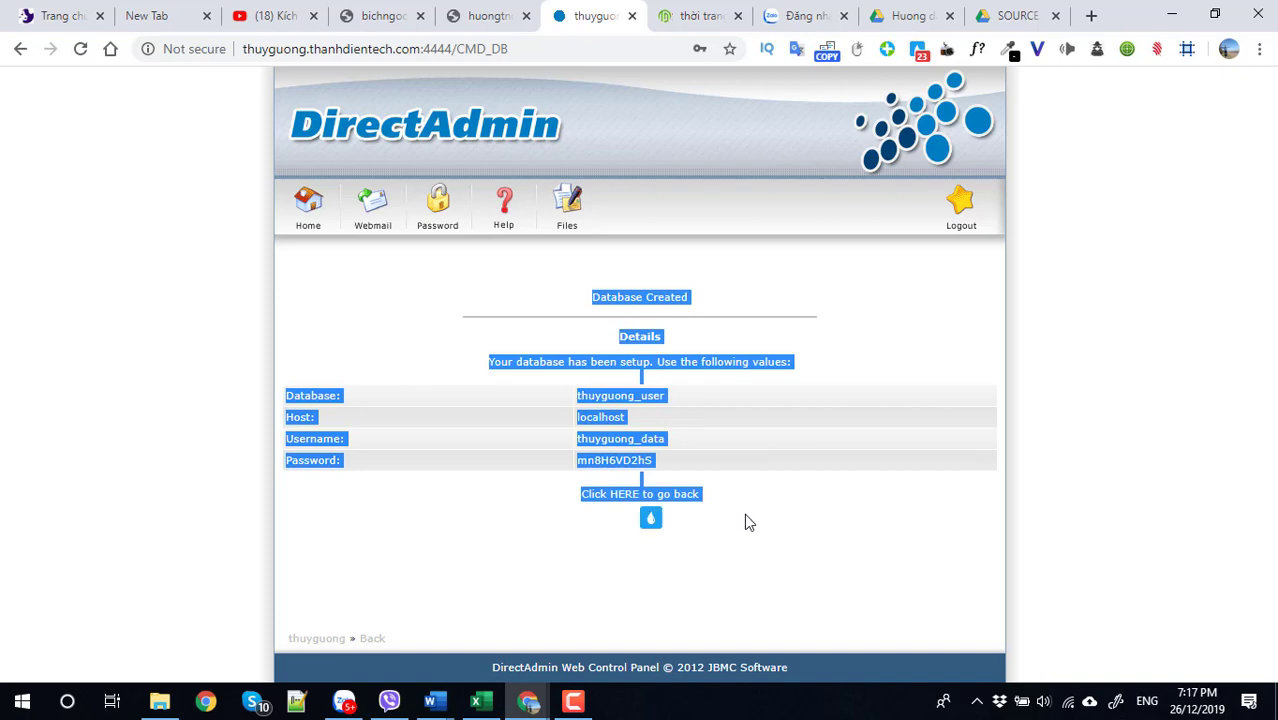
right_click(20, 700)
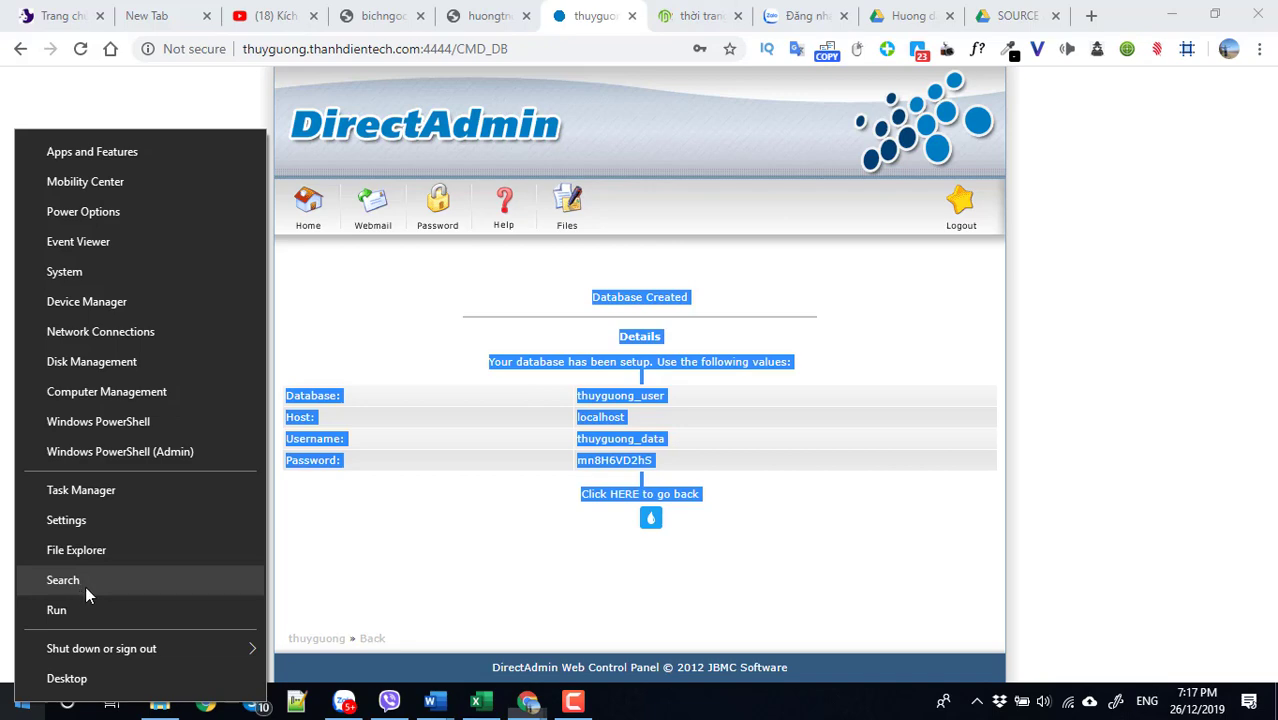
Step: Paste the copied database connection details into a new Notepad note, then return to Chrome
left_click(85, 592)
type("not")
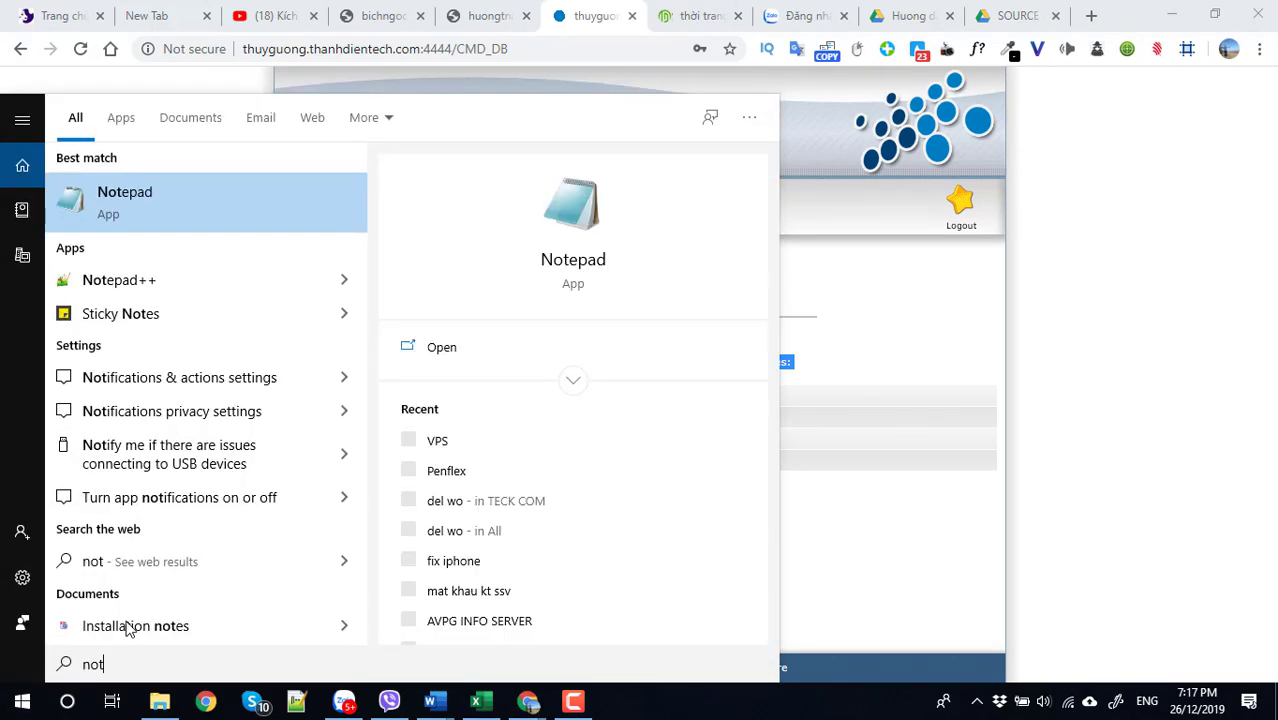
left_click(122, 200)
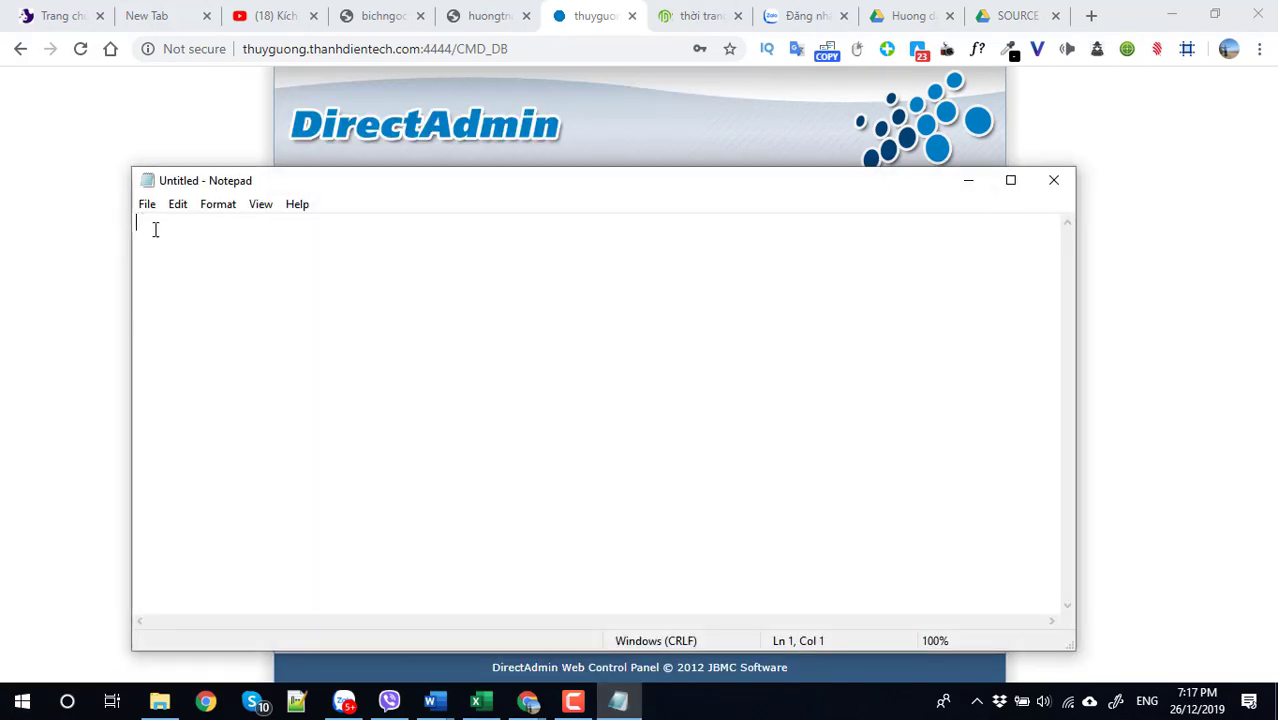
key("ctrl+v")
key("ctrl+a")
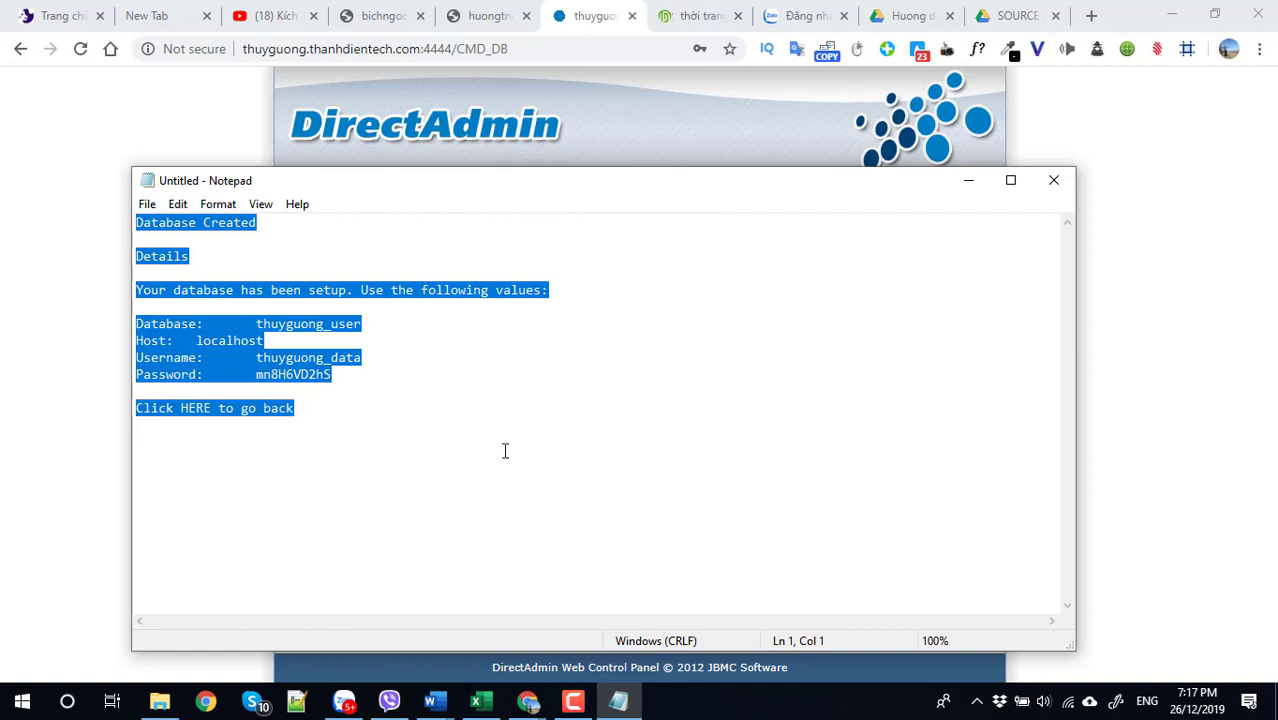
left_click(366, 327)
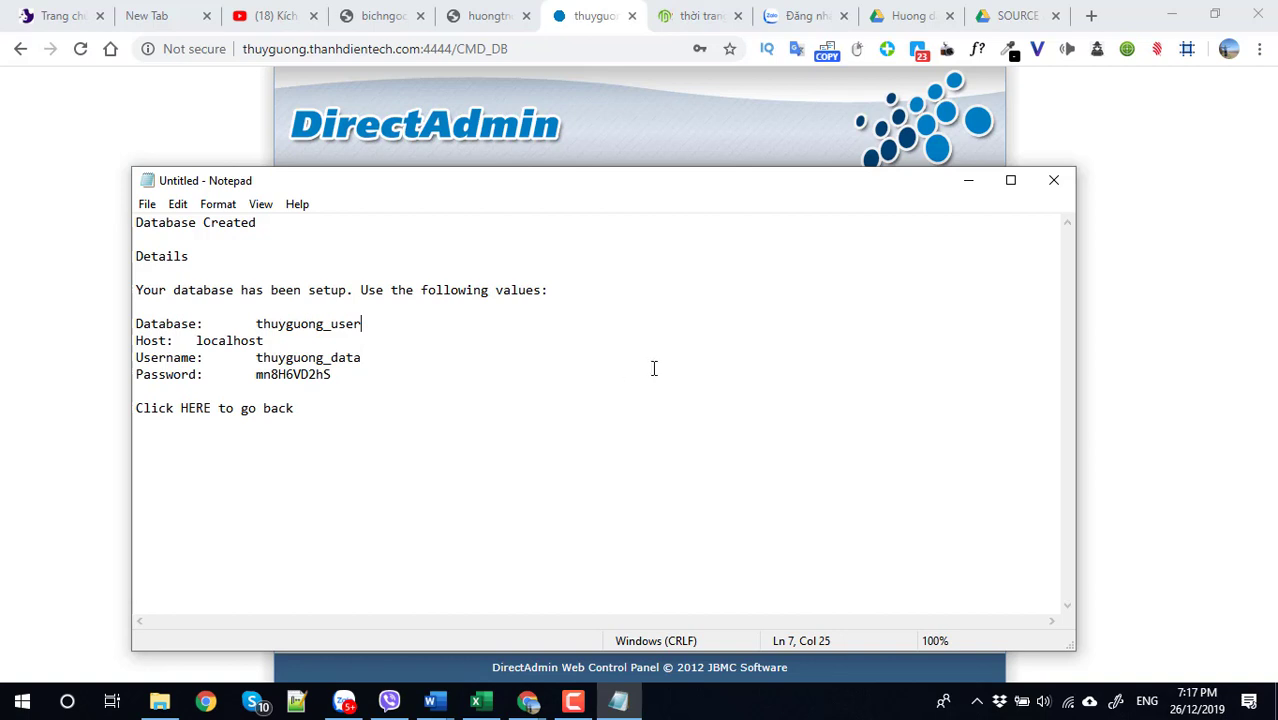
key("alt+Tab")
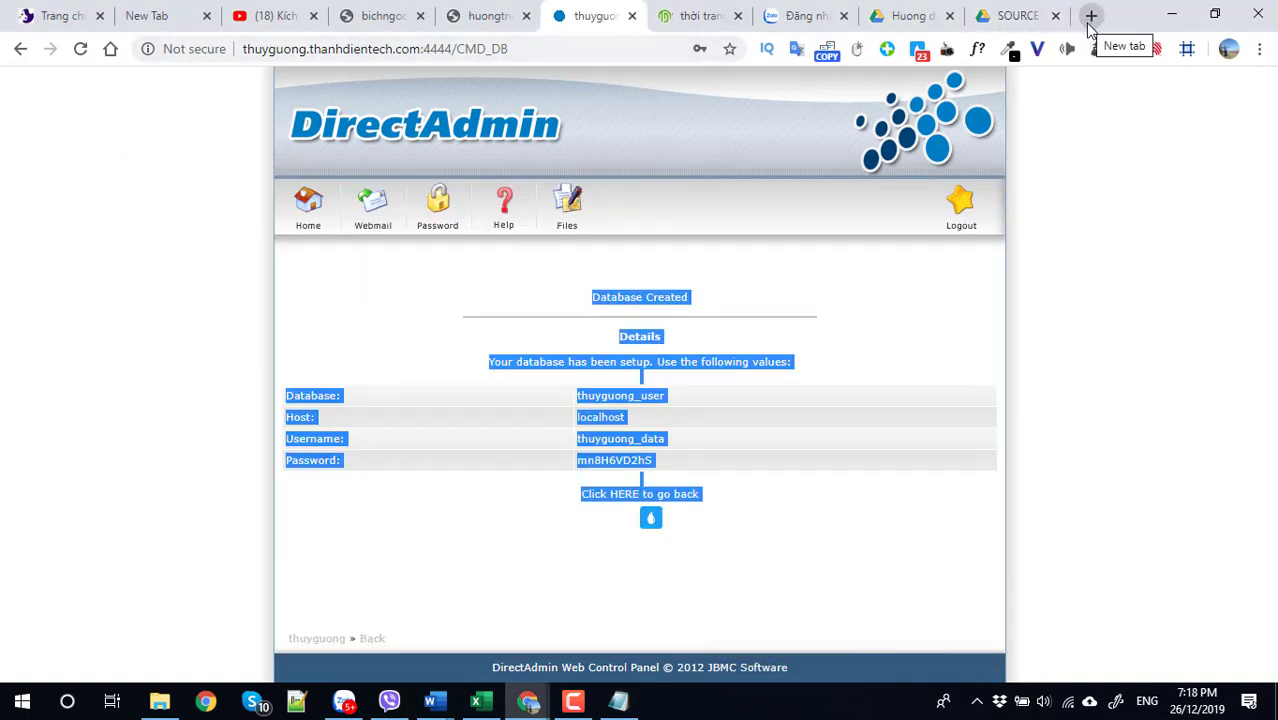
Step: Put the site domain thuyguong.thanhdientech.com from the DirectAdmin tab into a new tab's address
left_click(1091, 17)
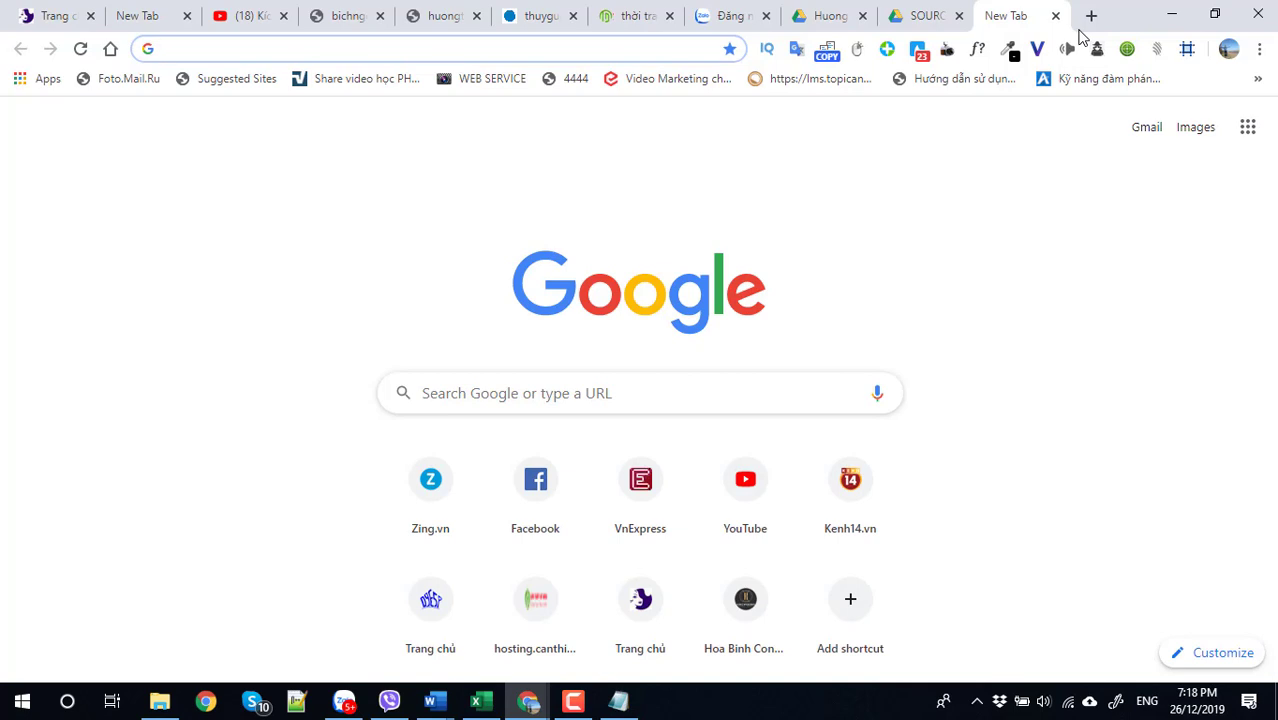
left_click(540, 16)
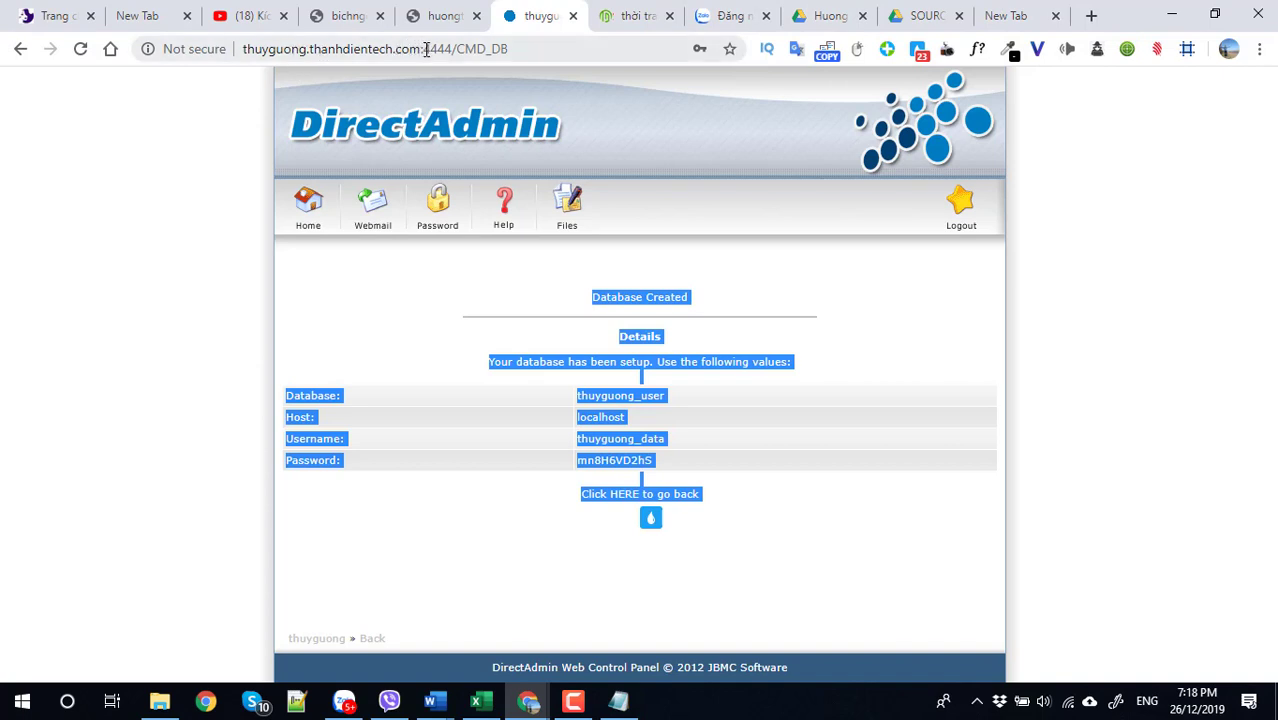
left_click_drag(420, 49, 242, 49)
key("ctrl+c")
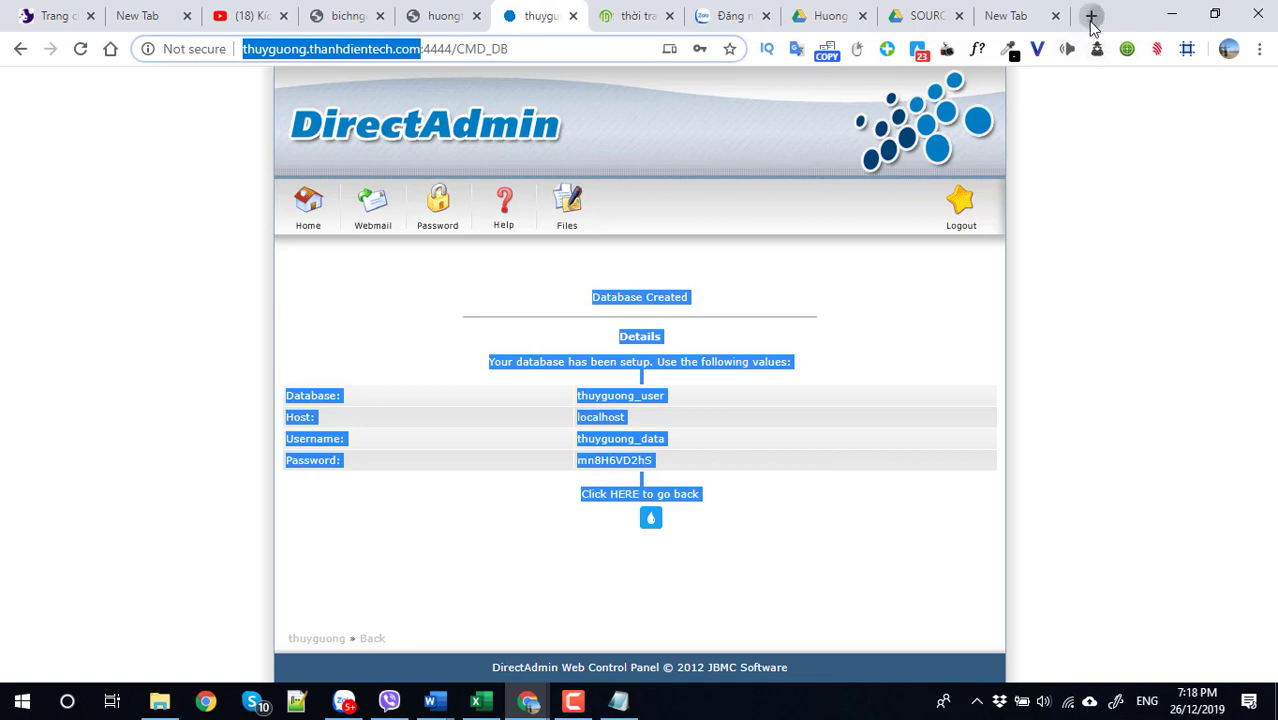
left_click(1091, 16)
key("ctrl+v")
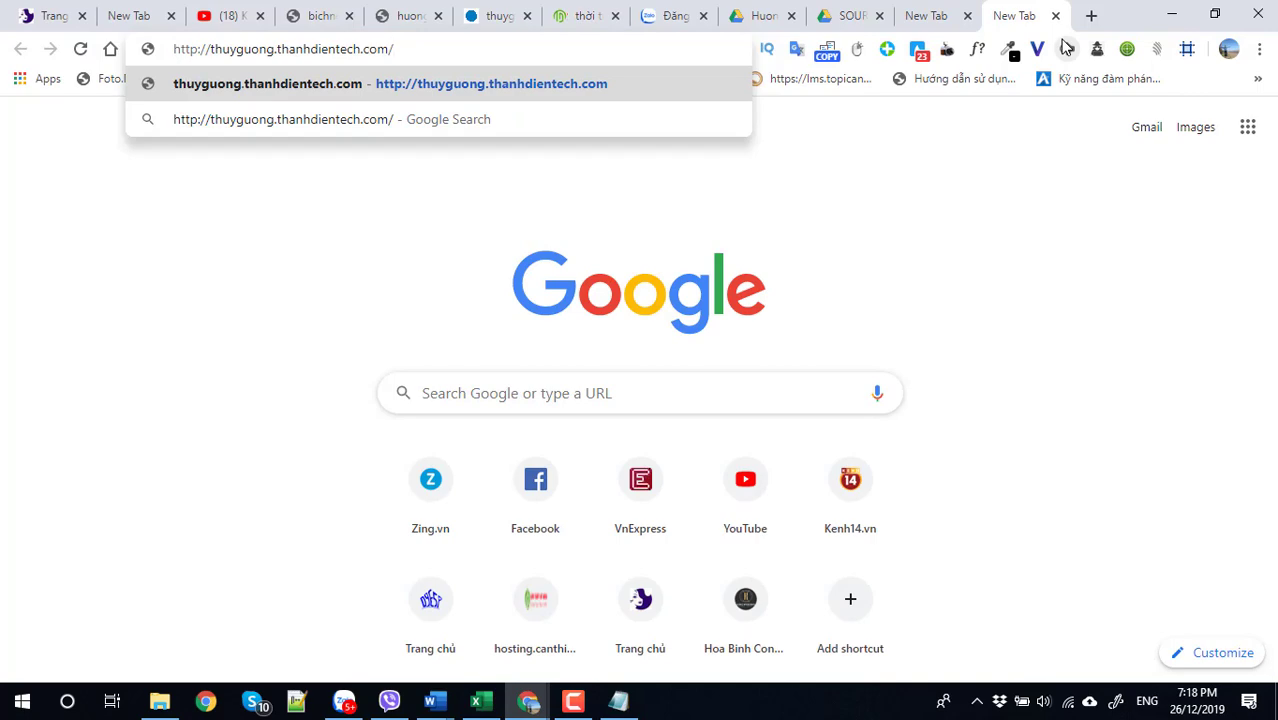
Step: Magnify the screen to 200% and load thuyguong.thanhdientech.com/installer.php
key("super+plus")
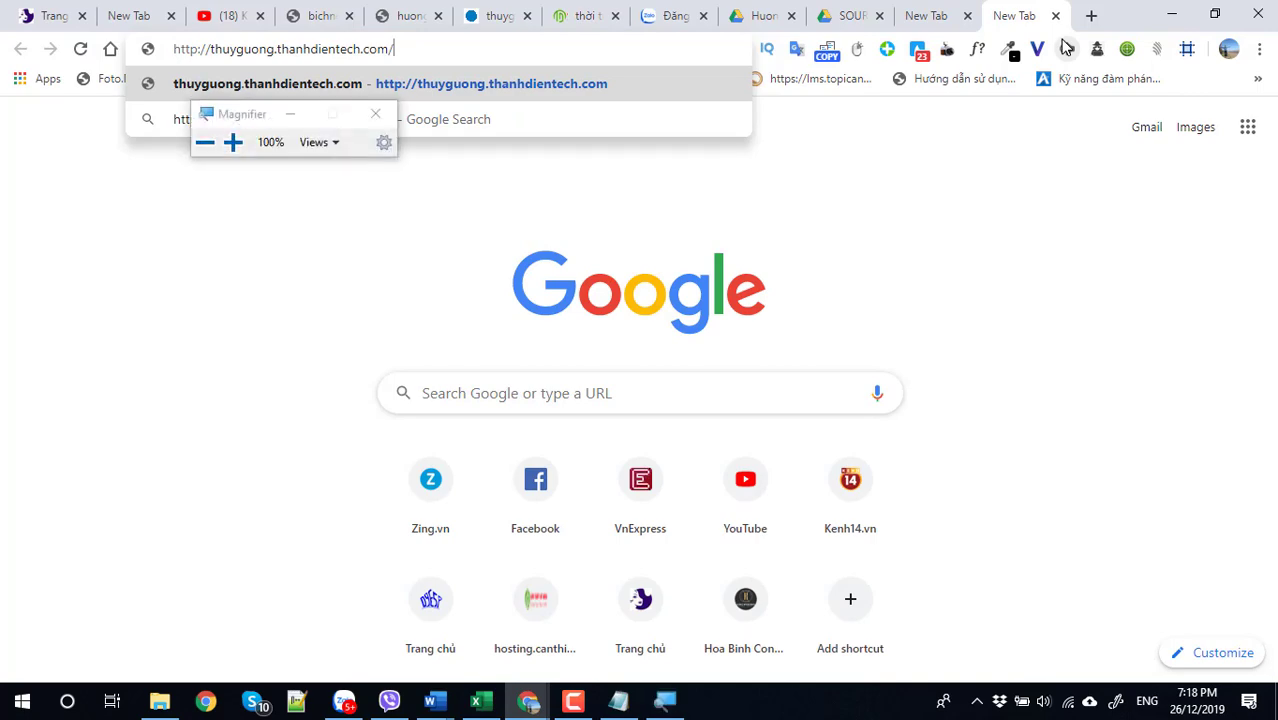
key("super+plus")
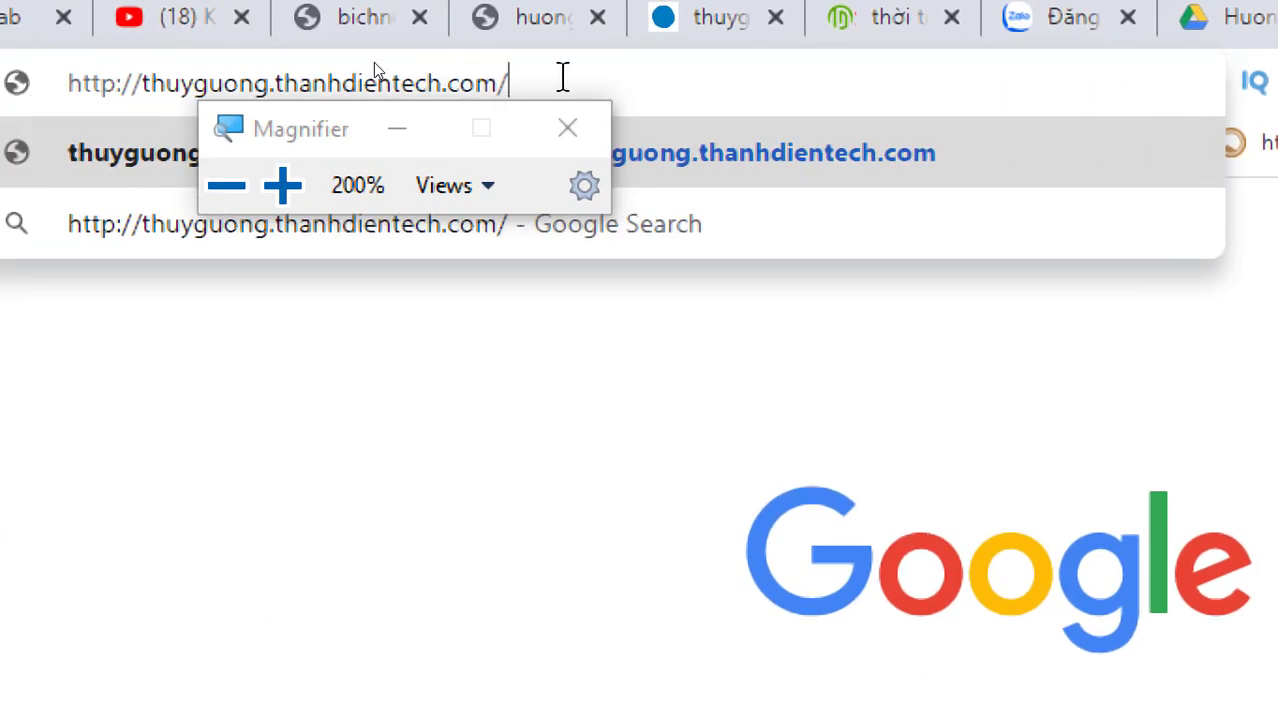
left_click(396, 131)
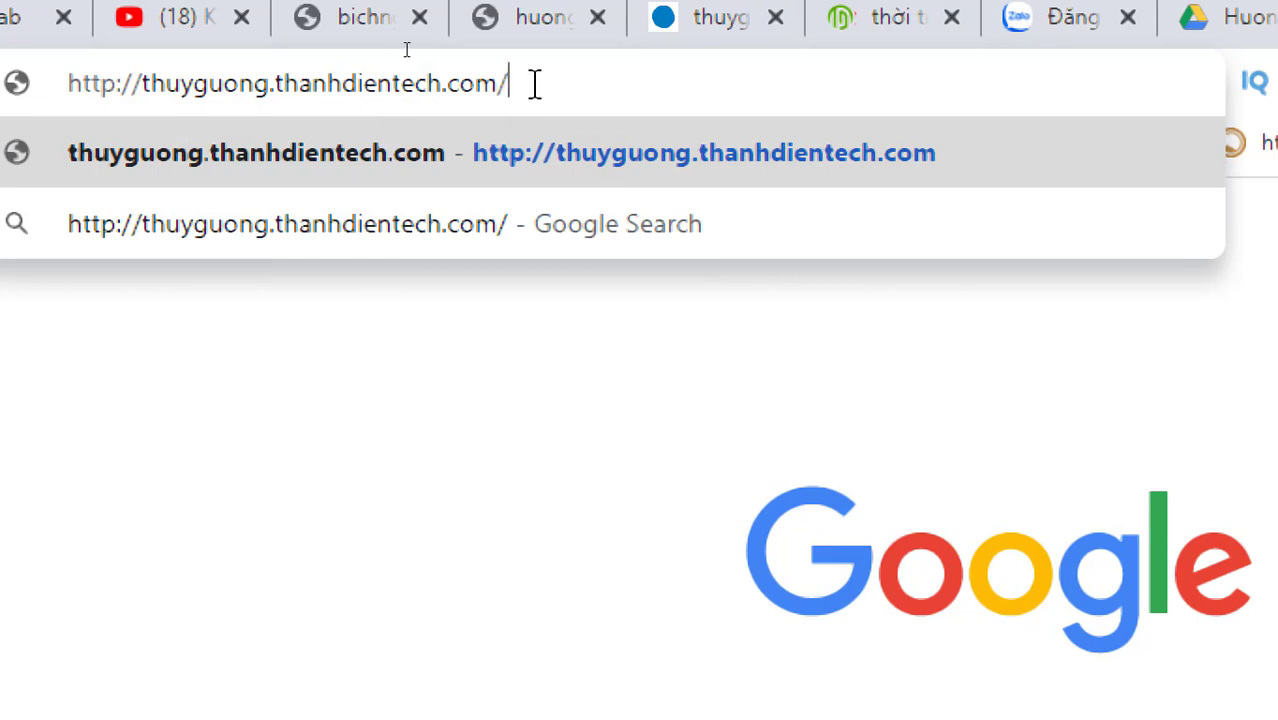
type("ins")
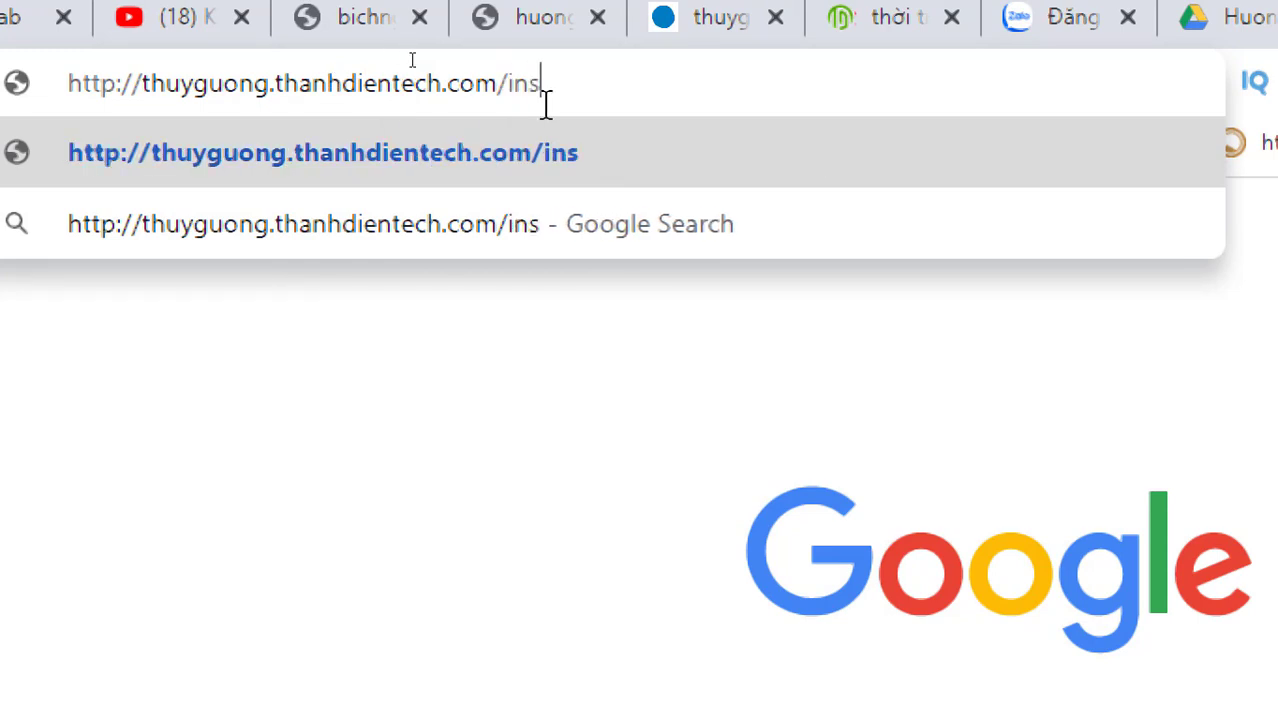
type("talle")
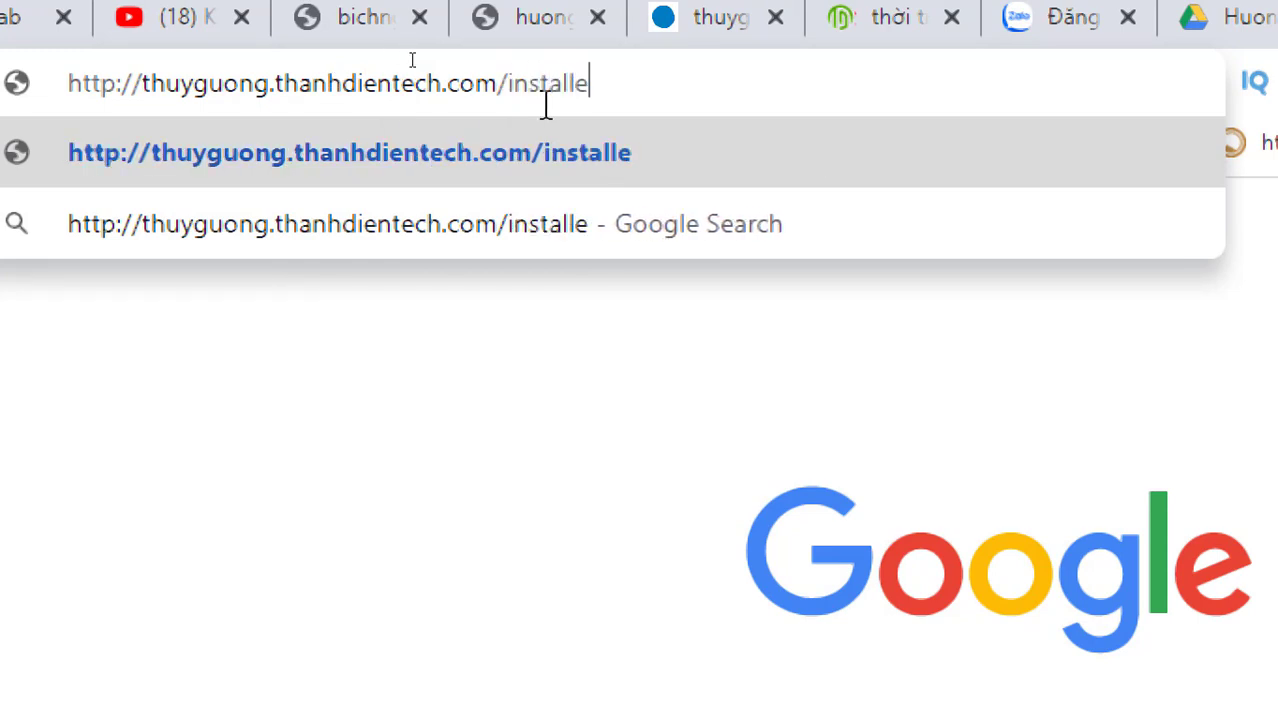
type("r/")
key("BackSpace")
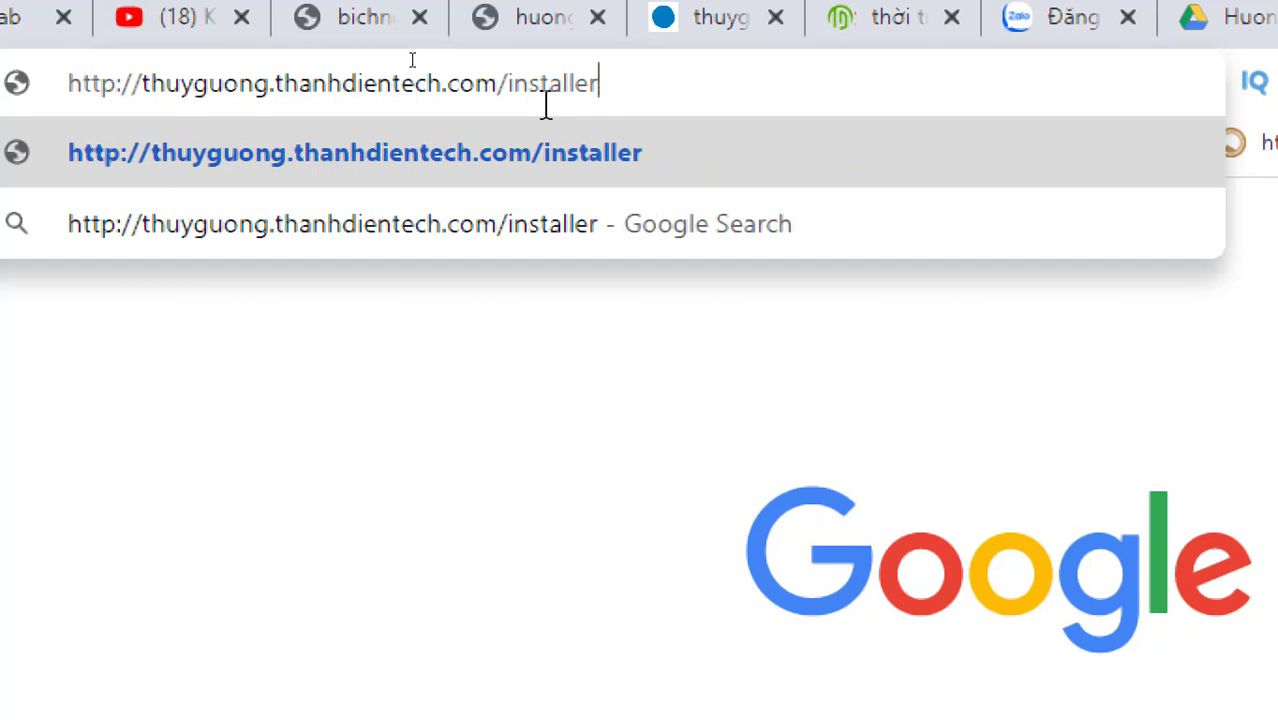
type(".php")
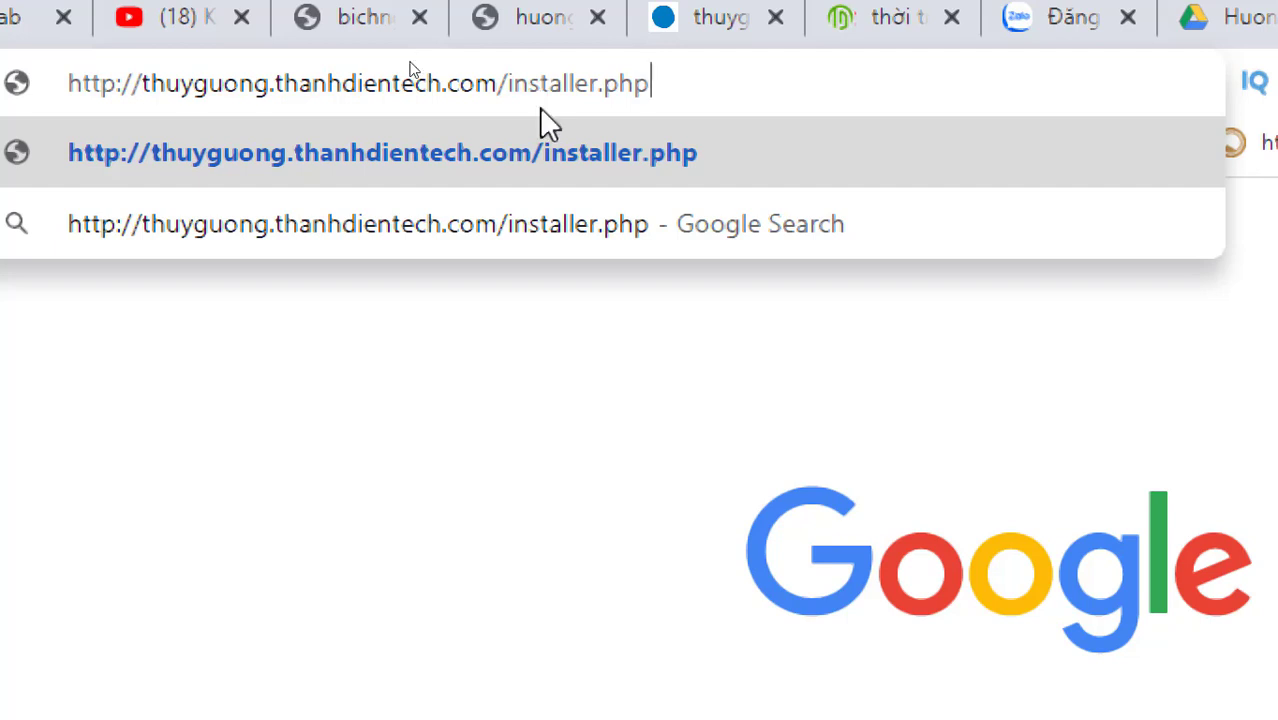
key("Return")
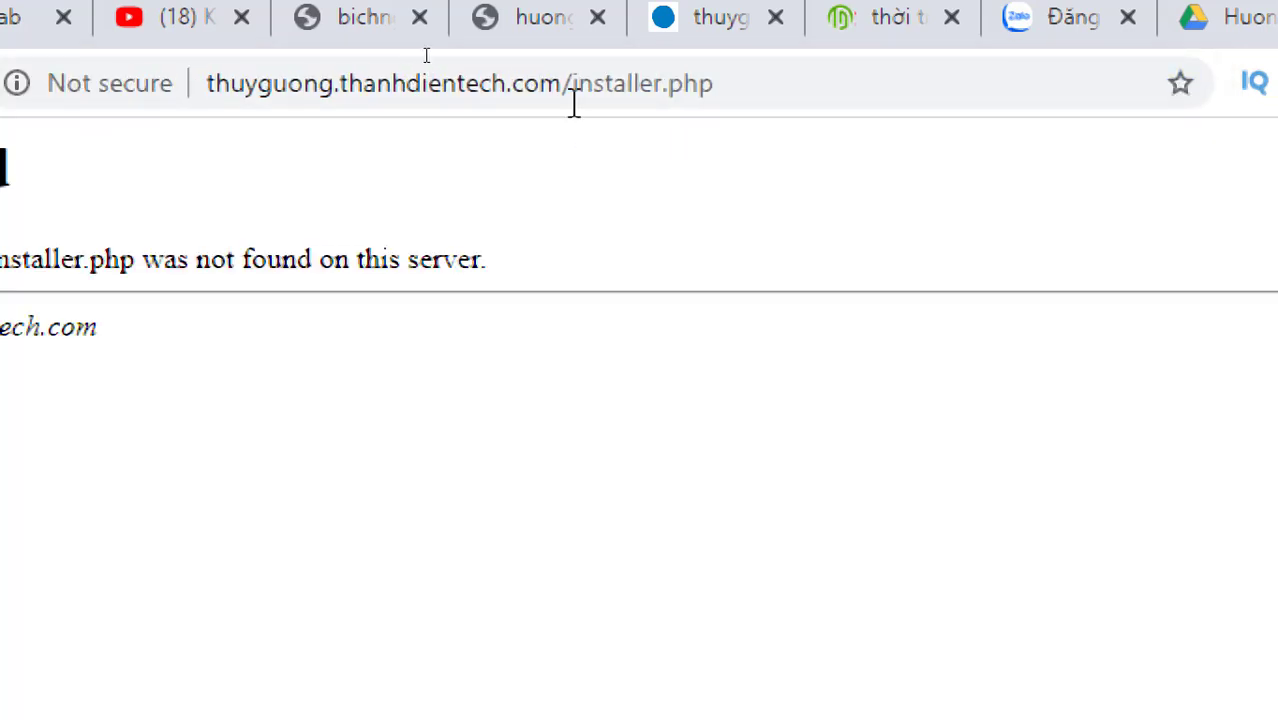
Step: Correct the address to thuyguong.thanhdientech.com/thoitrang/installer.php and load it
left_click_drag(572, 83, 822, 88)
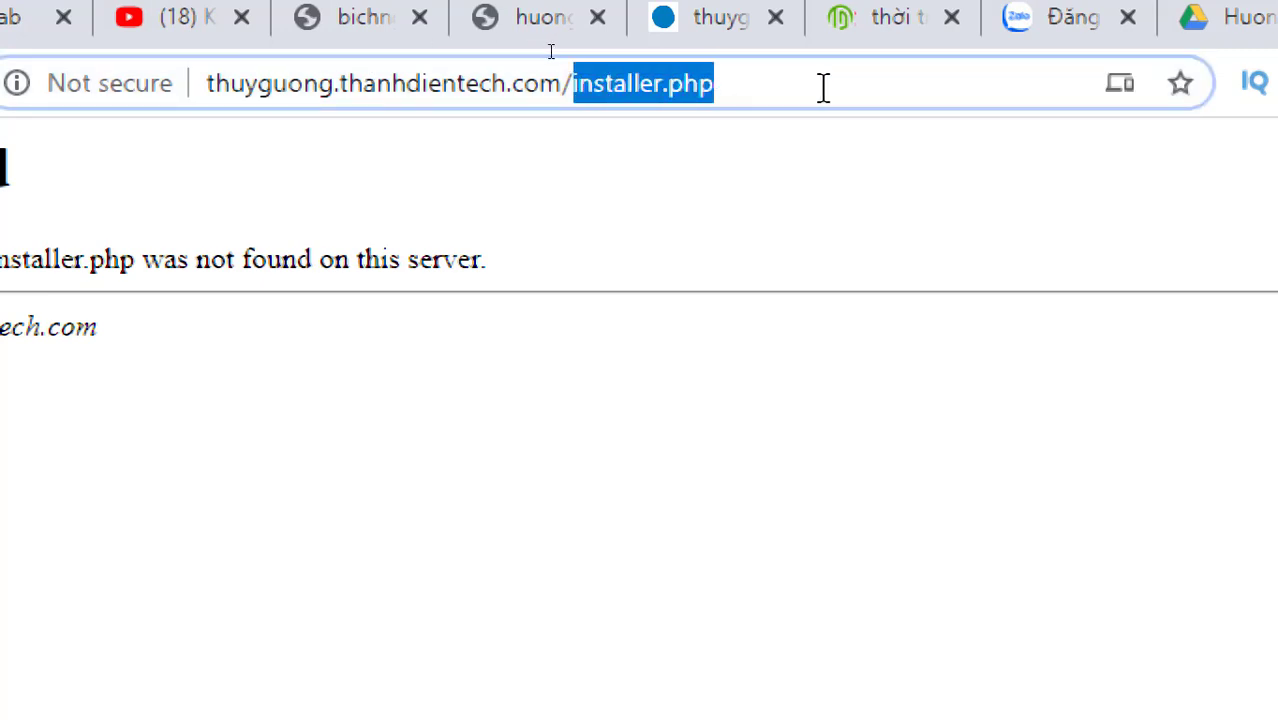
key("BackSpace")
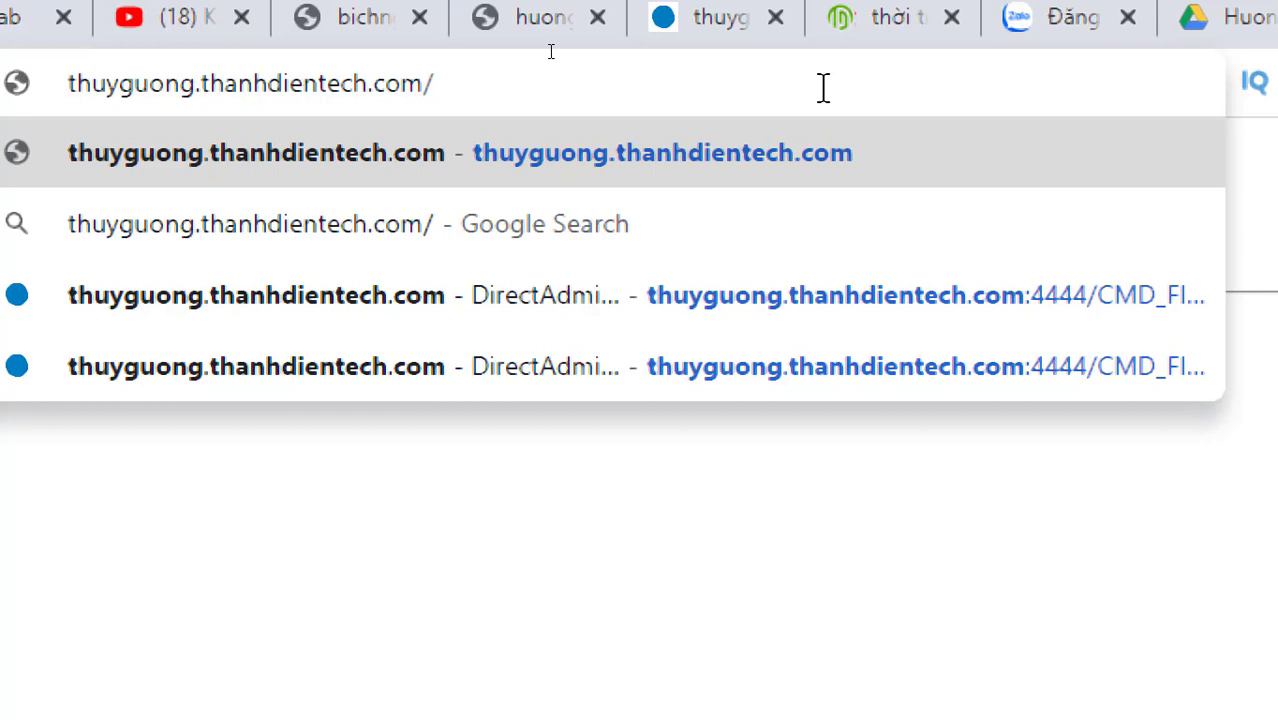
type("thoitr")
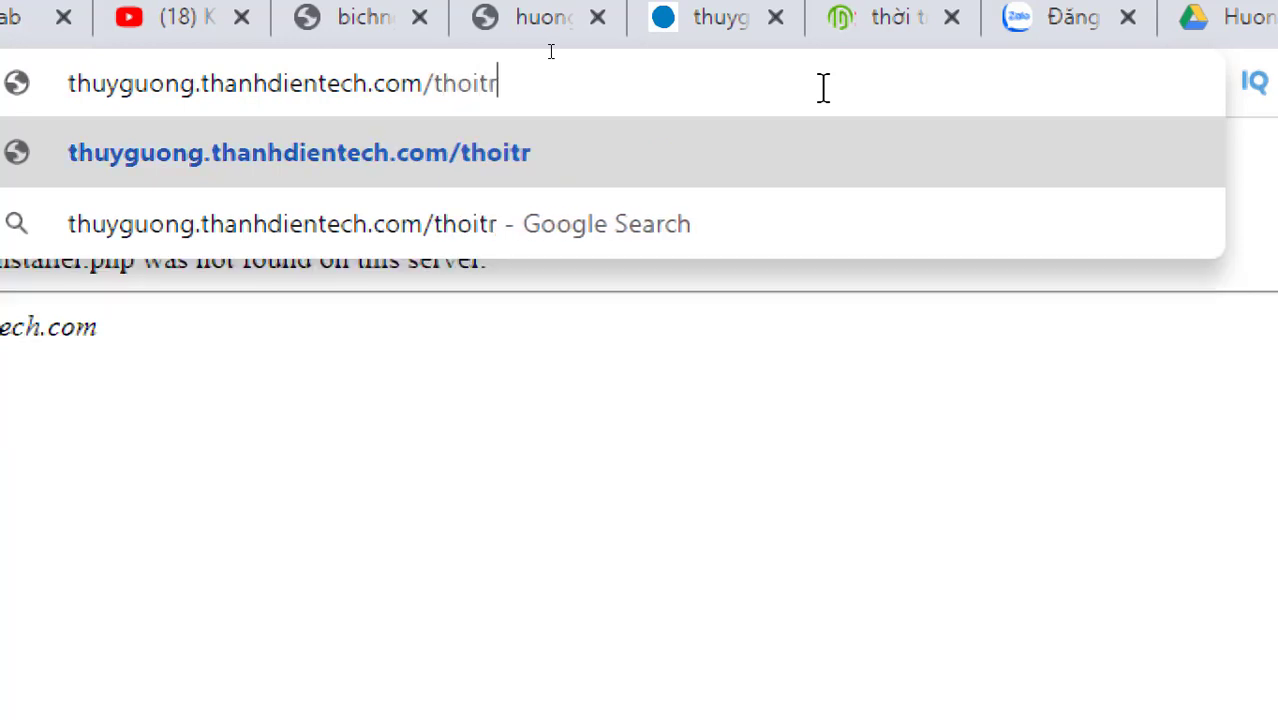
type("ang/")
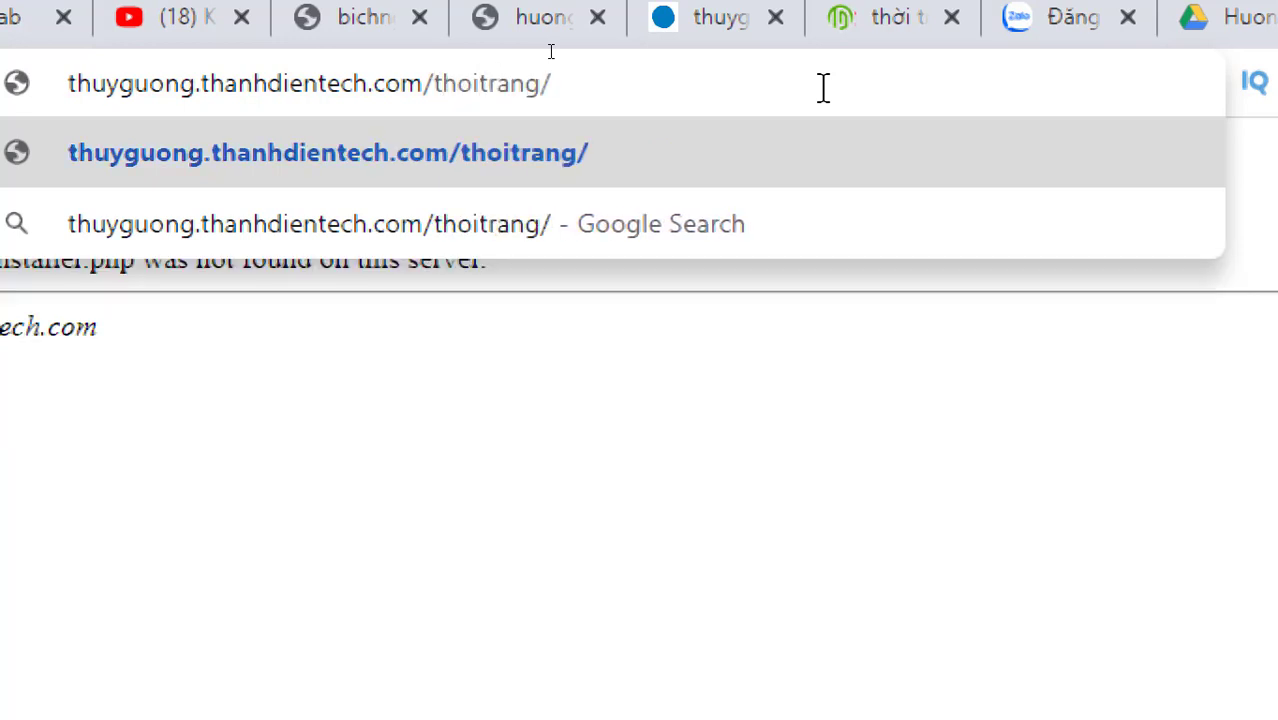
type("inst")
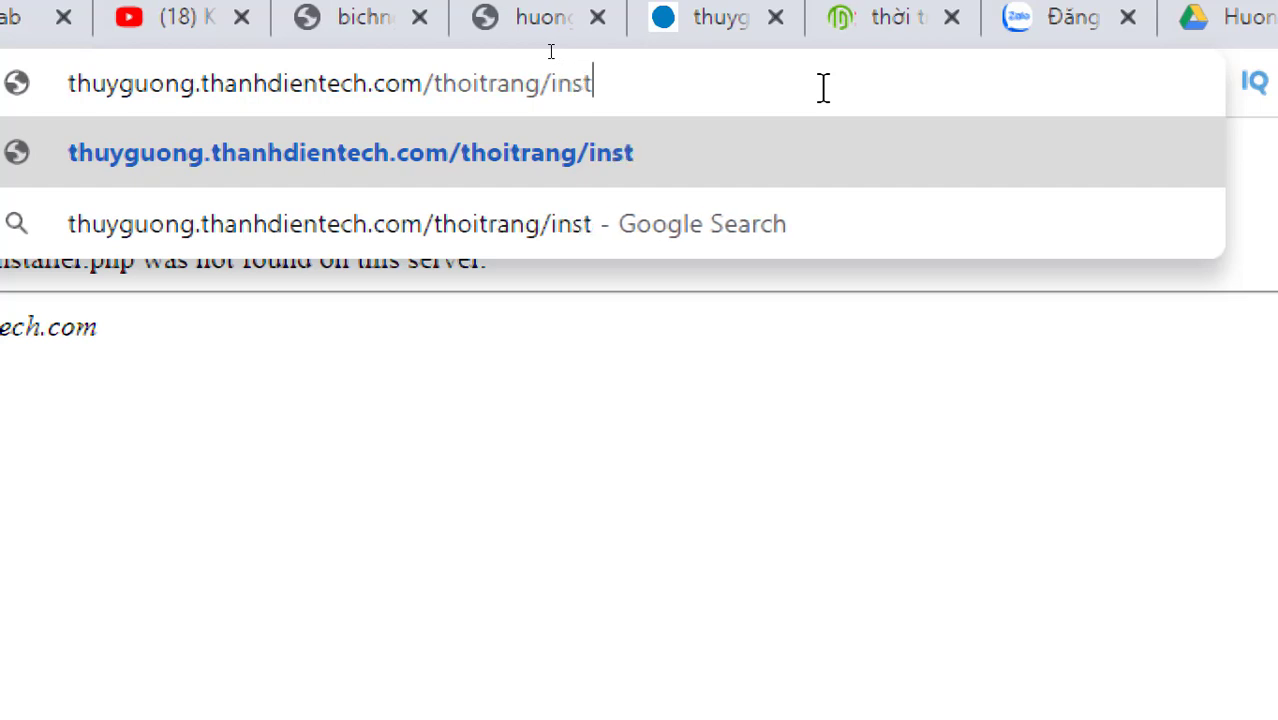
key("BackSpace")
key("BackSpace")
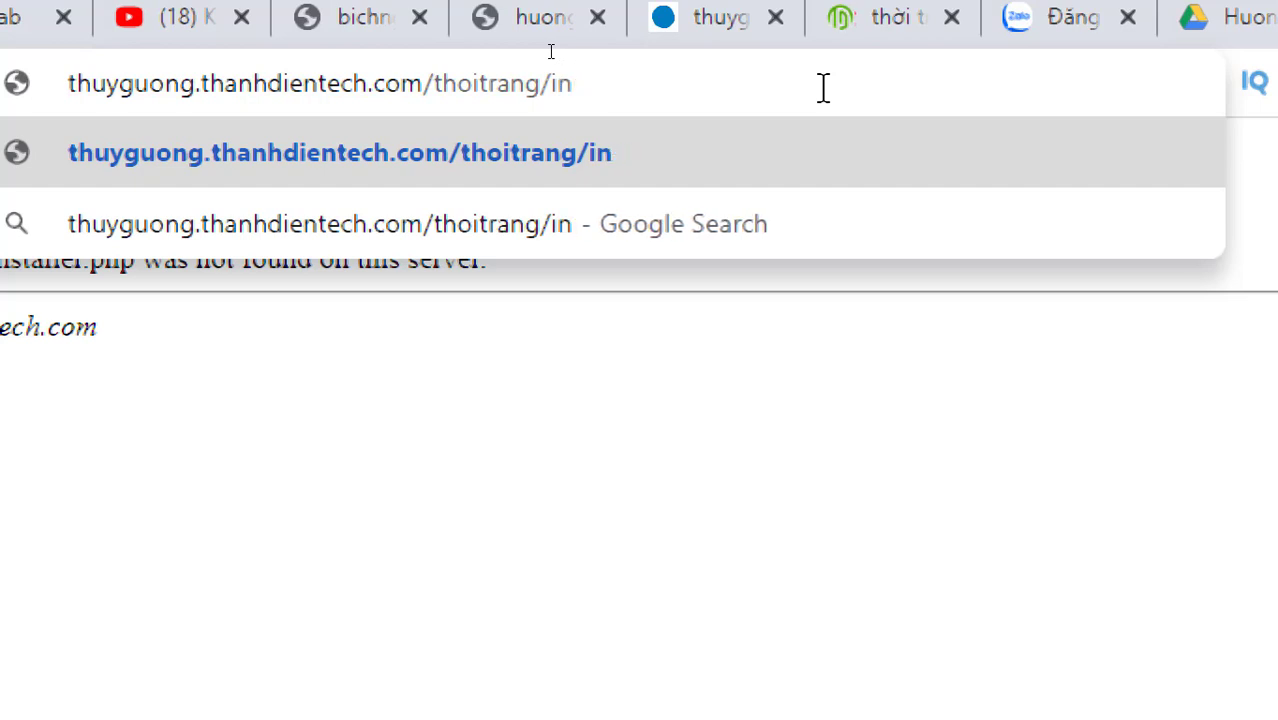
type("ta")
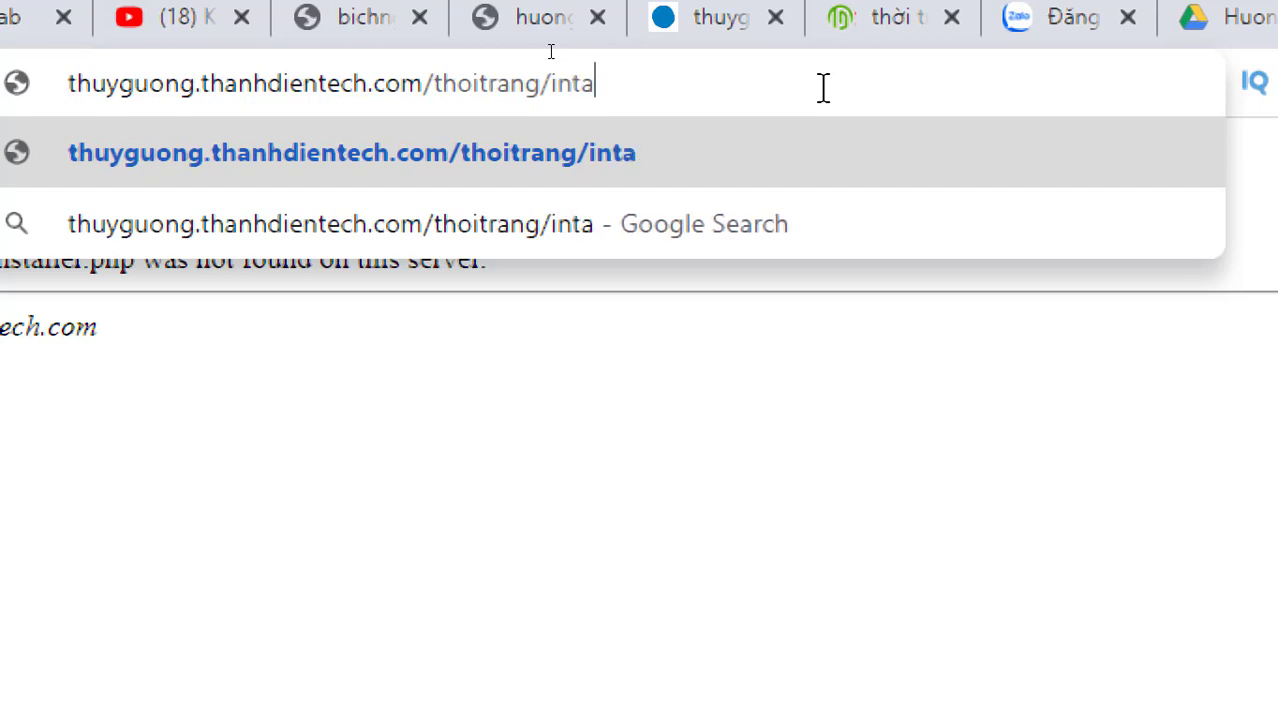
key("BackSpace")
type("s")
key("BackSpace")
key("BackSpace")
type("st")
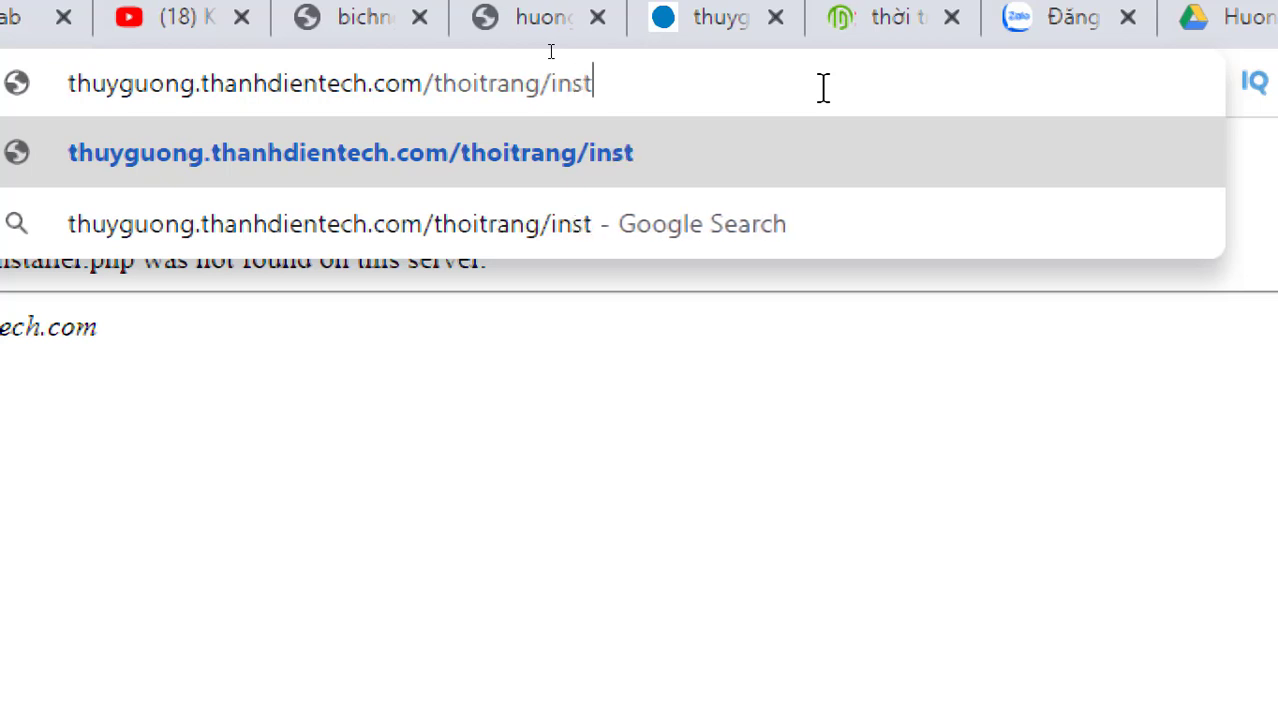
type("aller.")
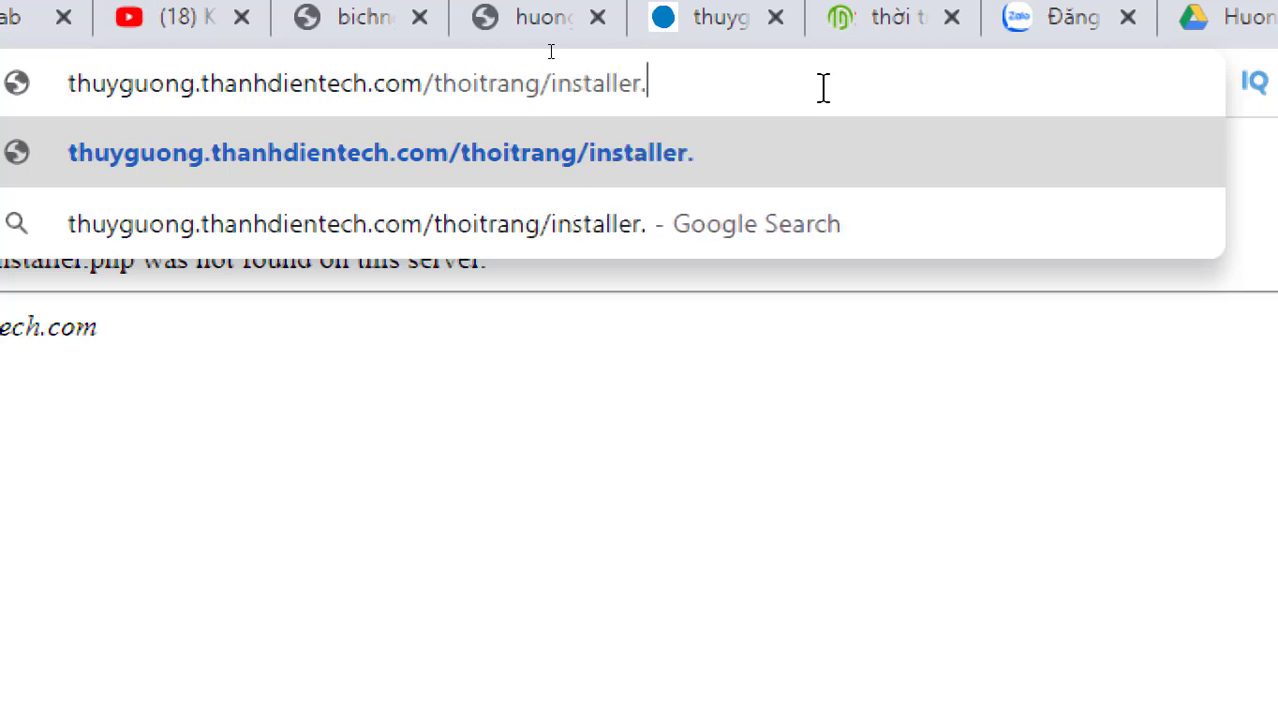
type("php")
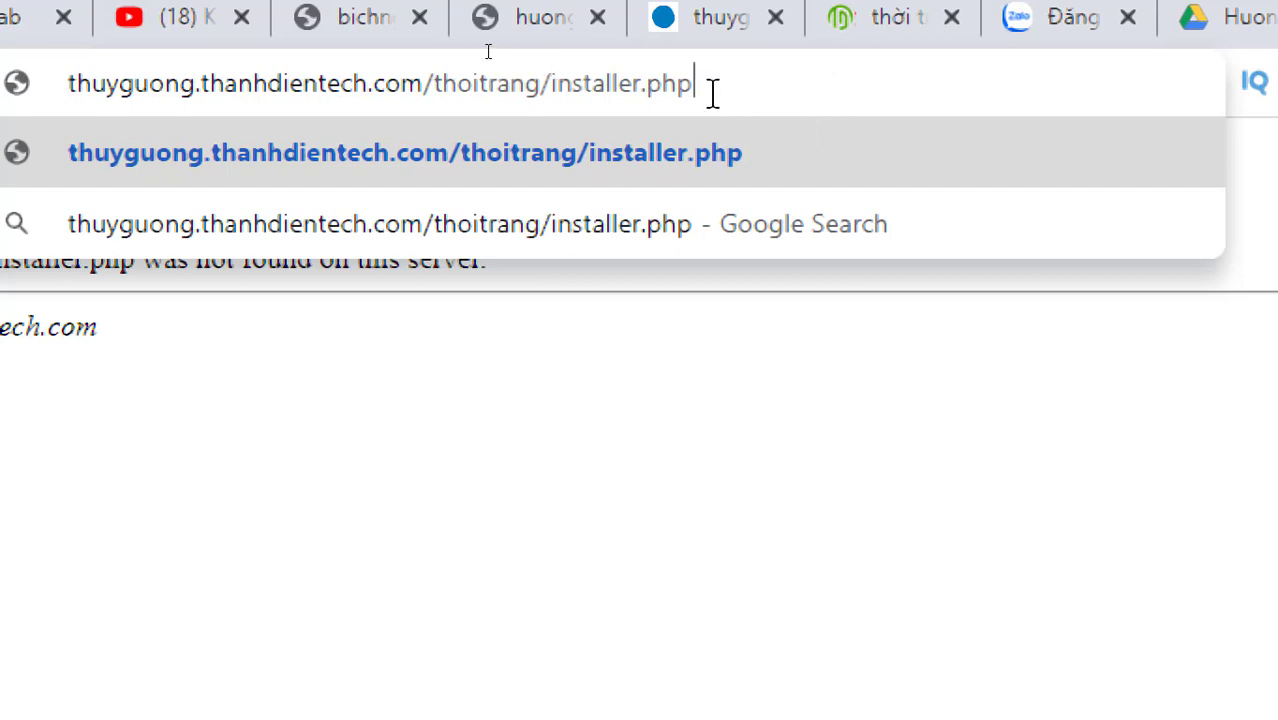
left_click_drag(679, 83, 663, 83)
left_click_drag(539, 83, 437, 83)
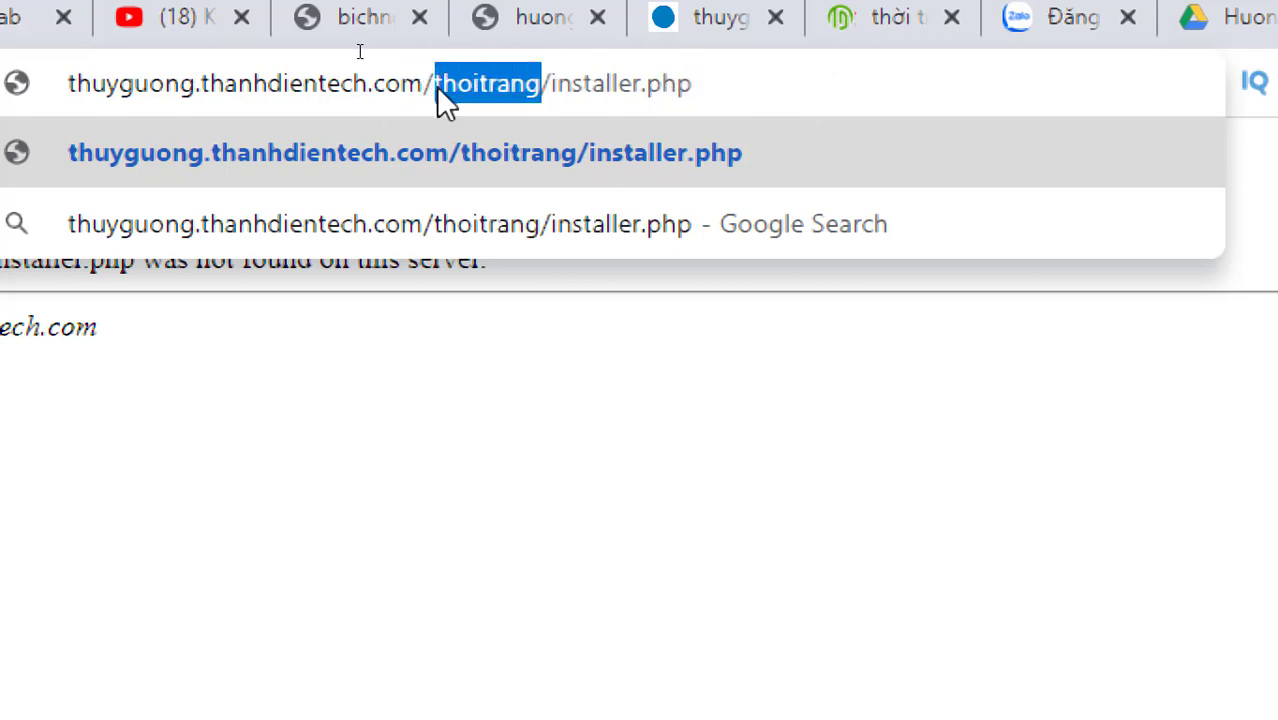
left_click(769, 95)
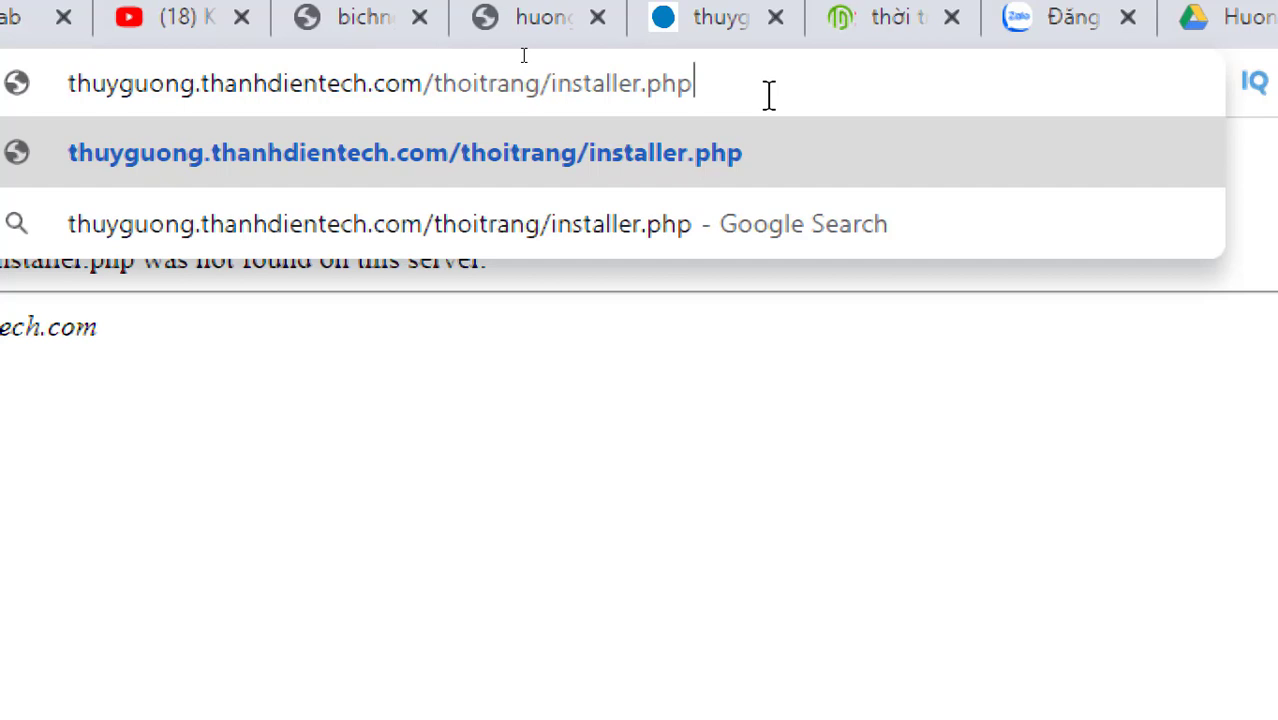
key("Return")
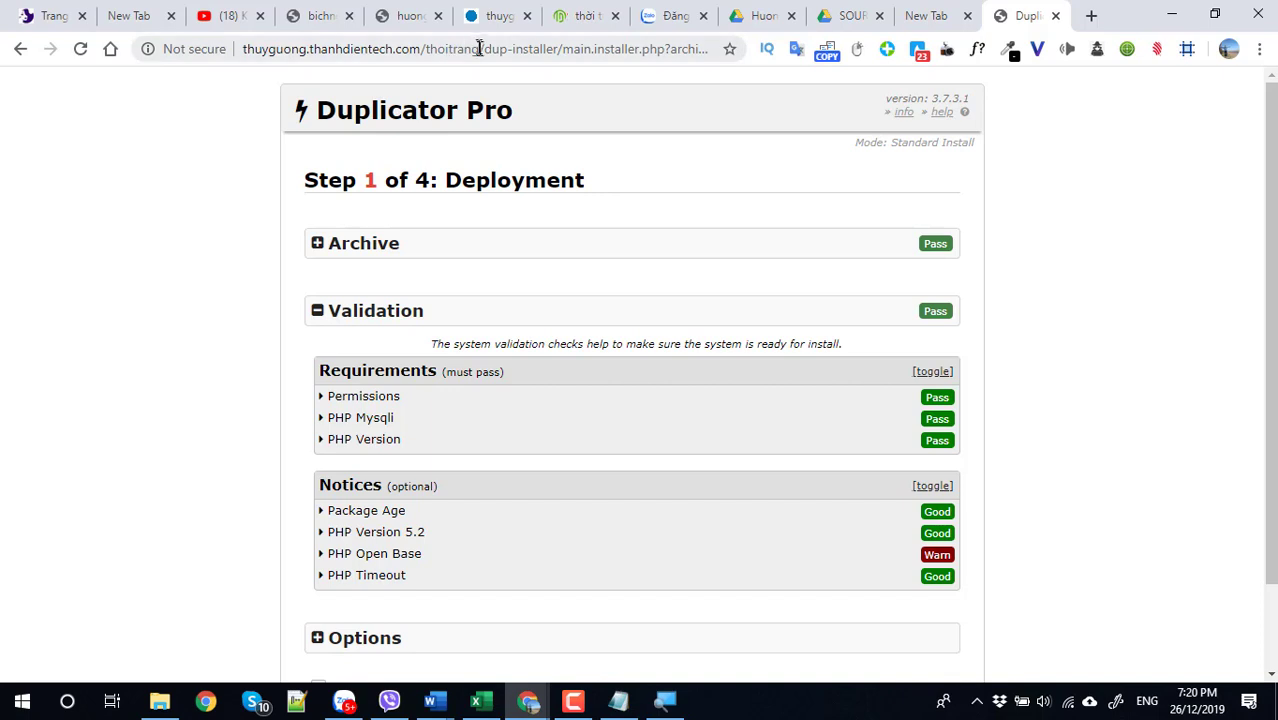
Step: Accept all terms and notices on the Deployment step and continue to Install Database
left_click_drag(481, 50, 430, 52)
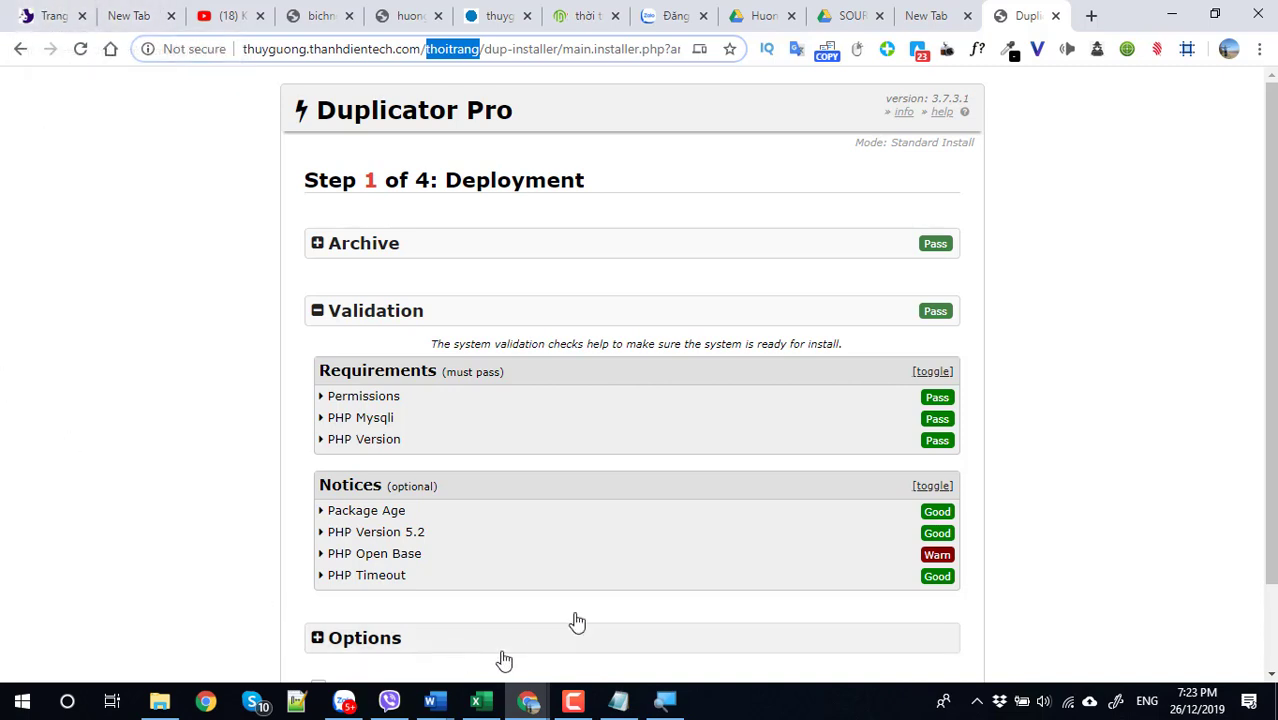
scroll(620, 500, "down", 1)
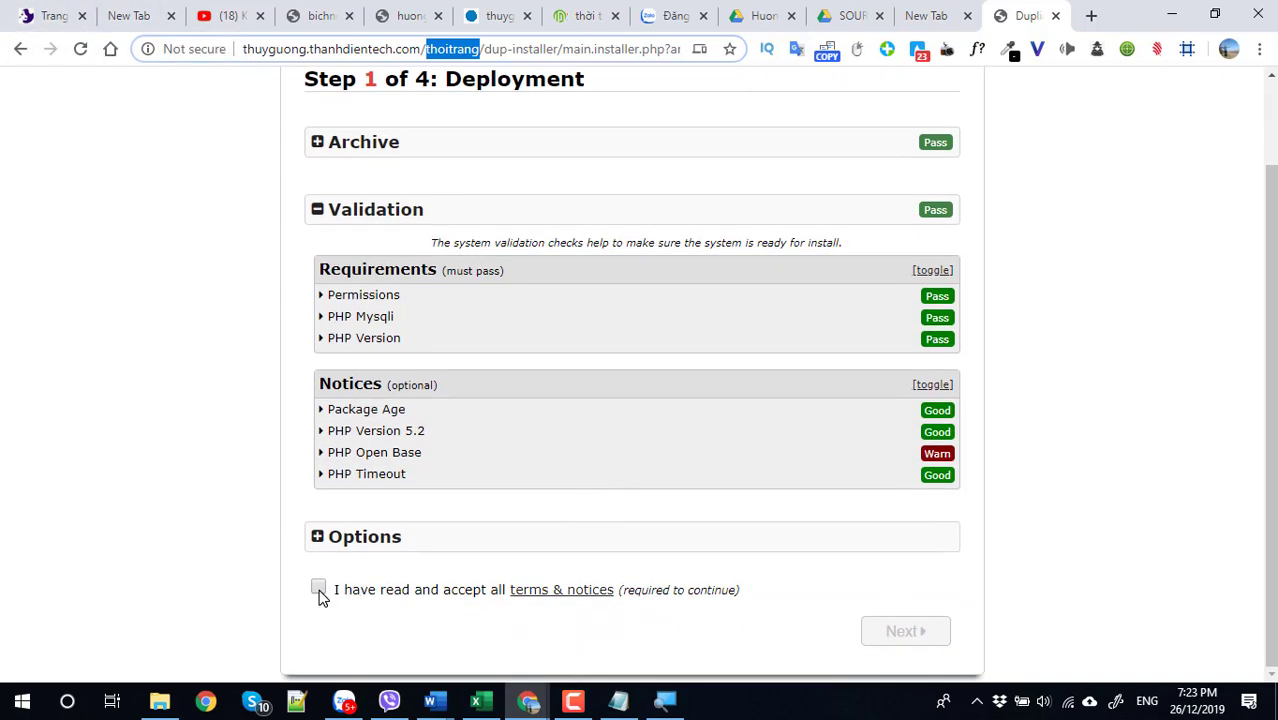
left_click(318, 589)
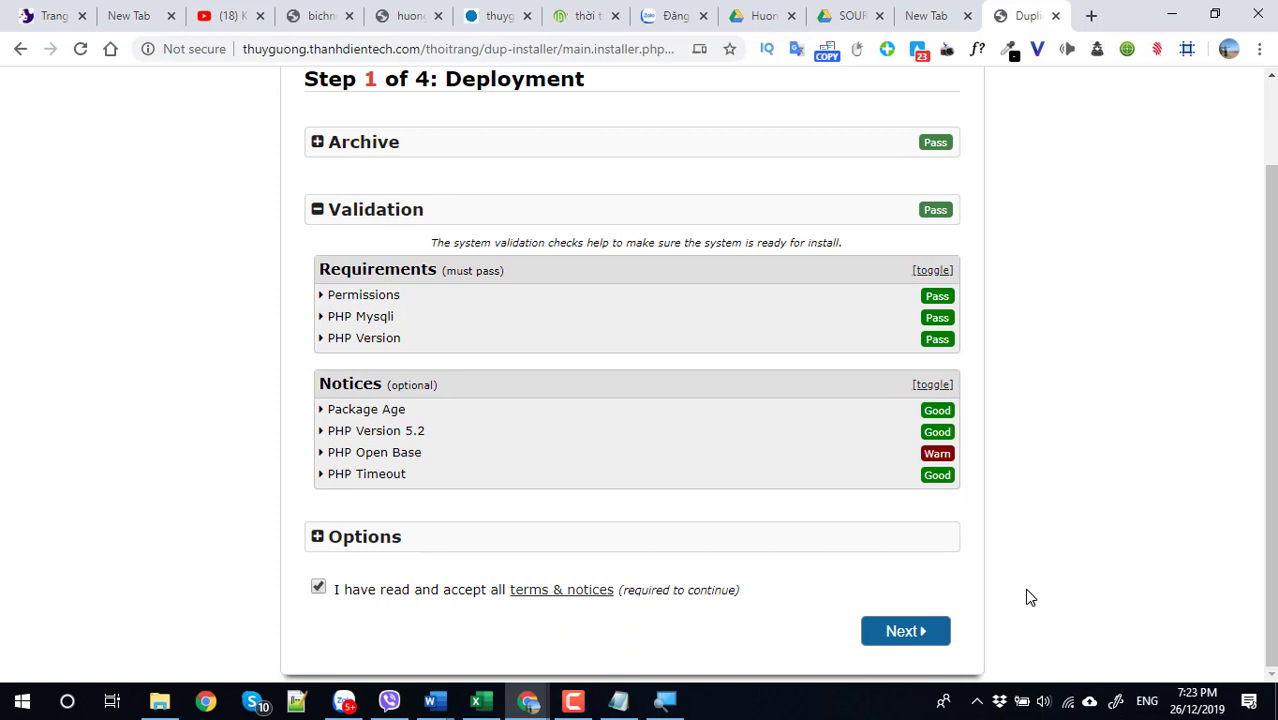
left_click(895, 640)
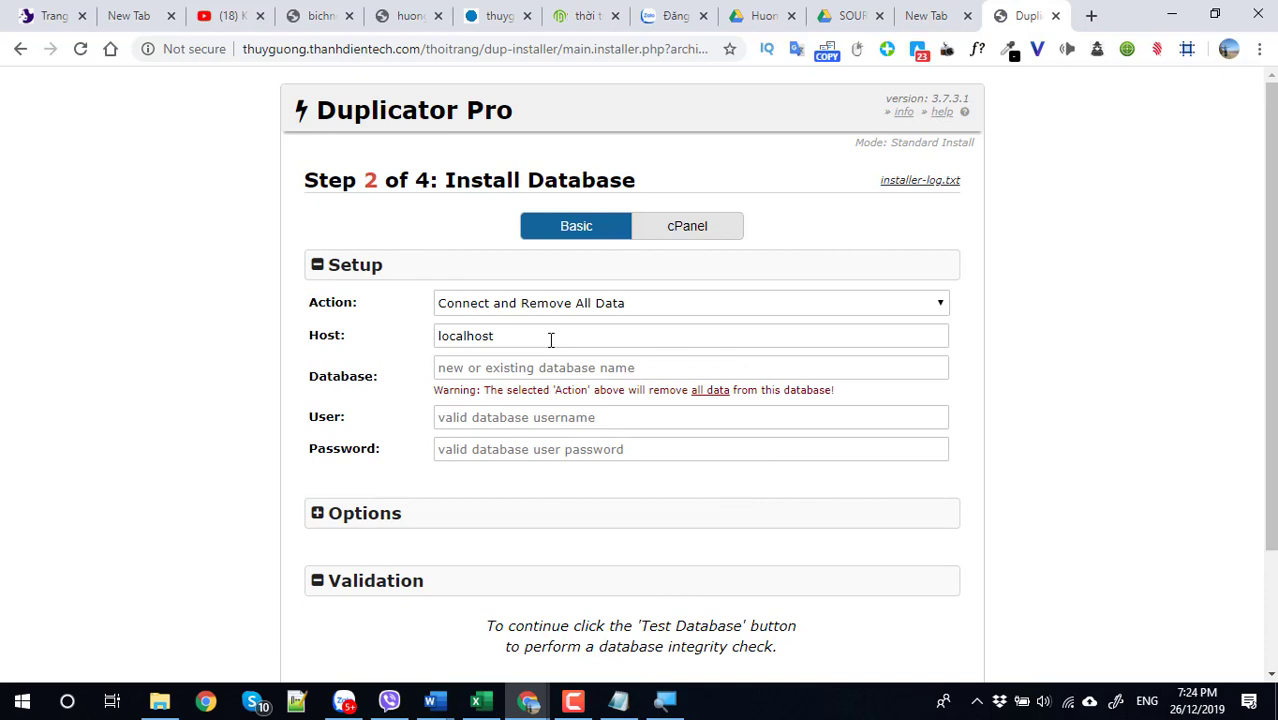
Step: Bring the Notepad details beside the form and paste thuyguong_user into the Database field
left_click(622, 704)
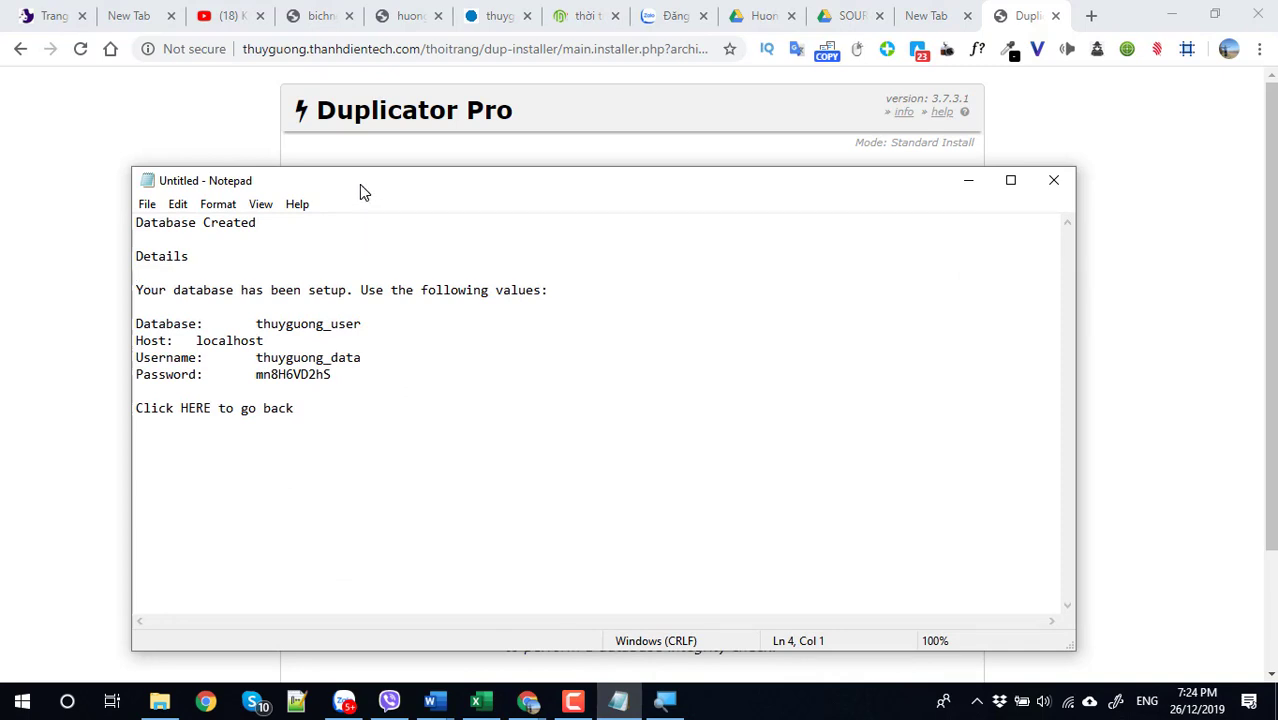
left_click_drag(830, 147, 919, 156)
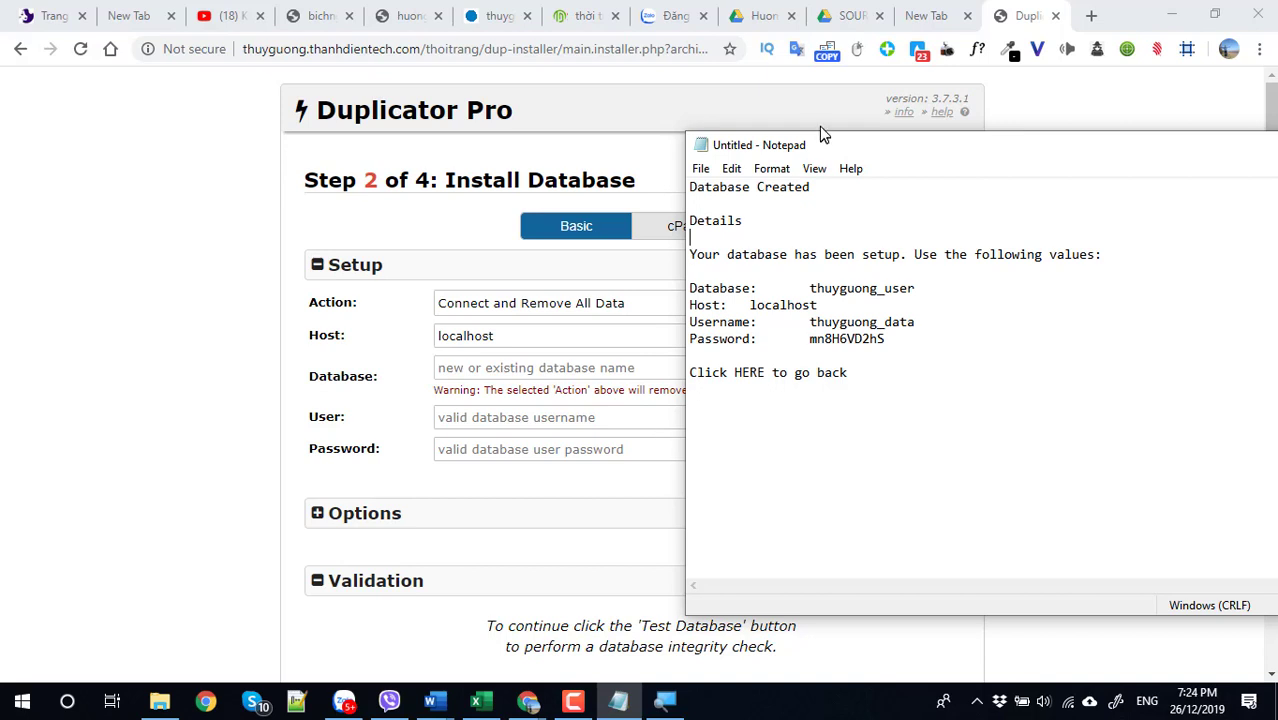
left_click_drag(826, 145, 1084, 151)
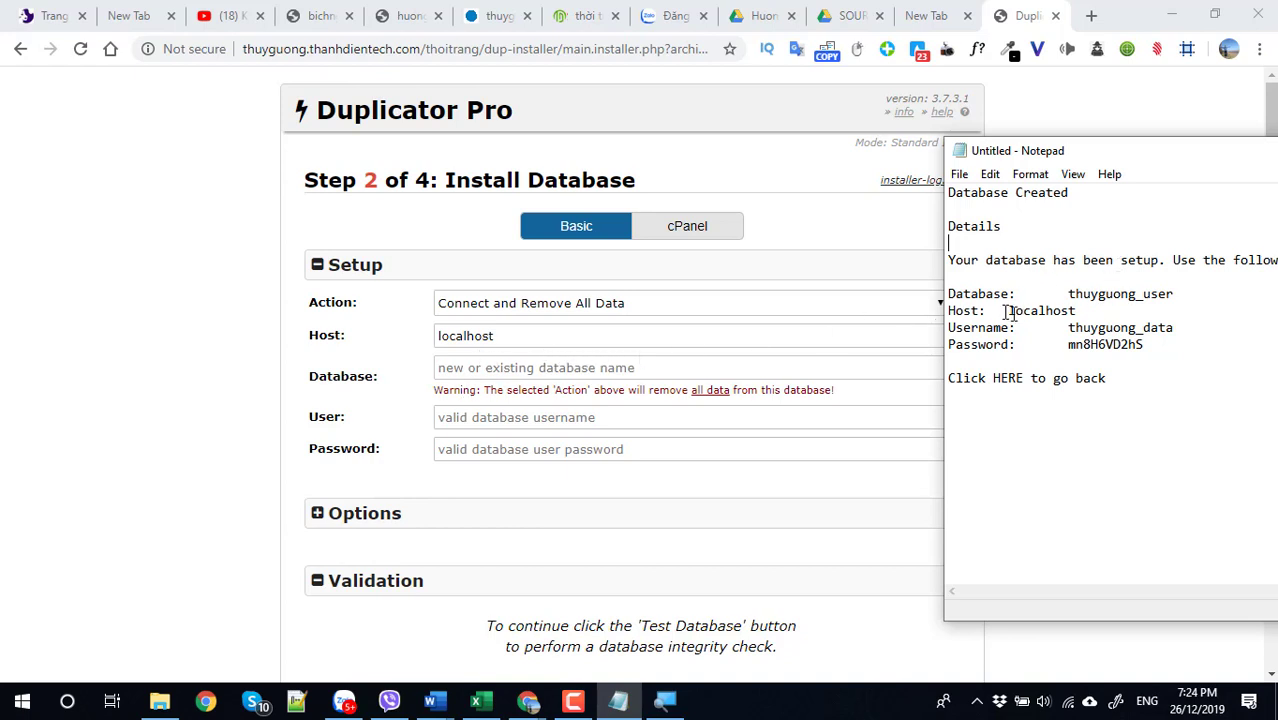
left_click_drag(1068, 293, 1176, 293)
key("ctrl+c")
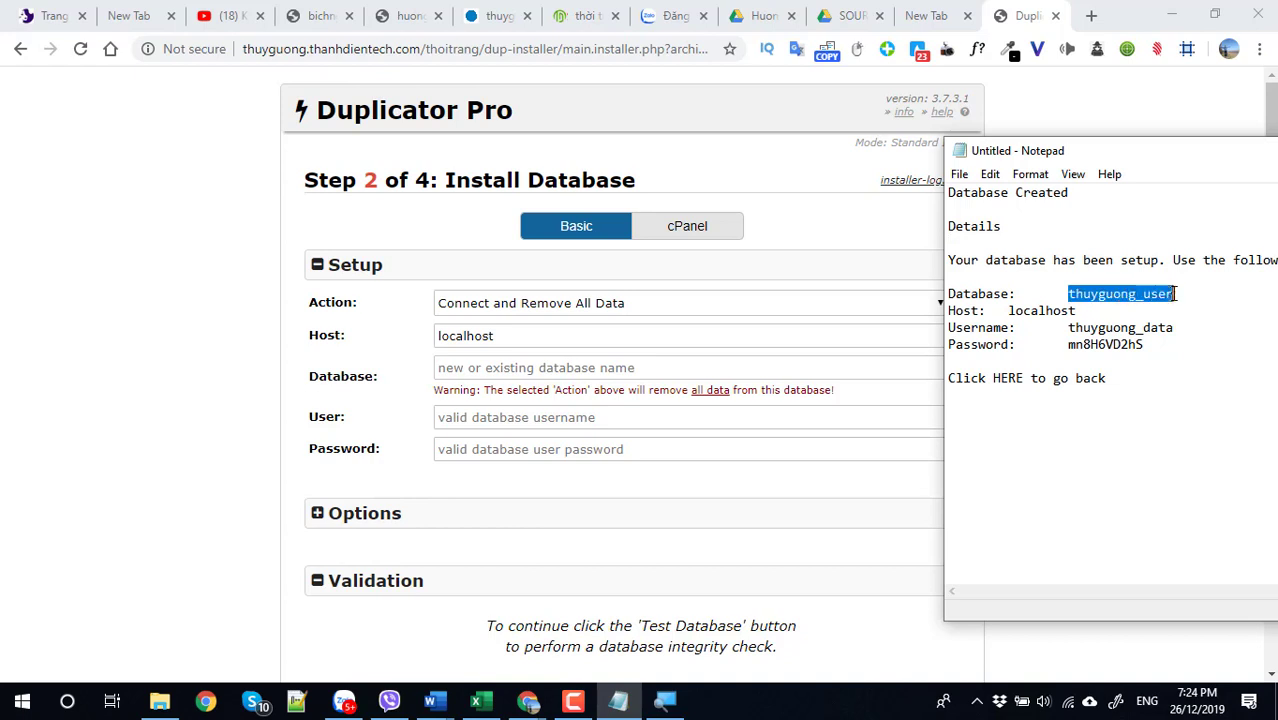
left_click(488, 368)
key("ctrl+v")
key("Tab")
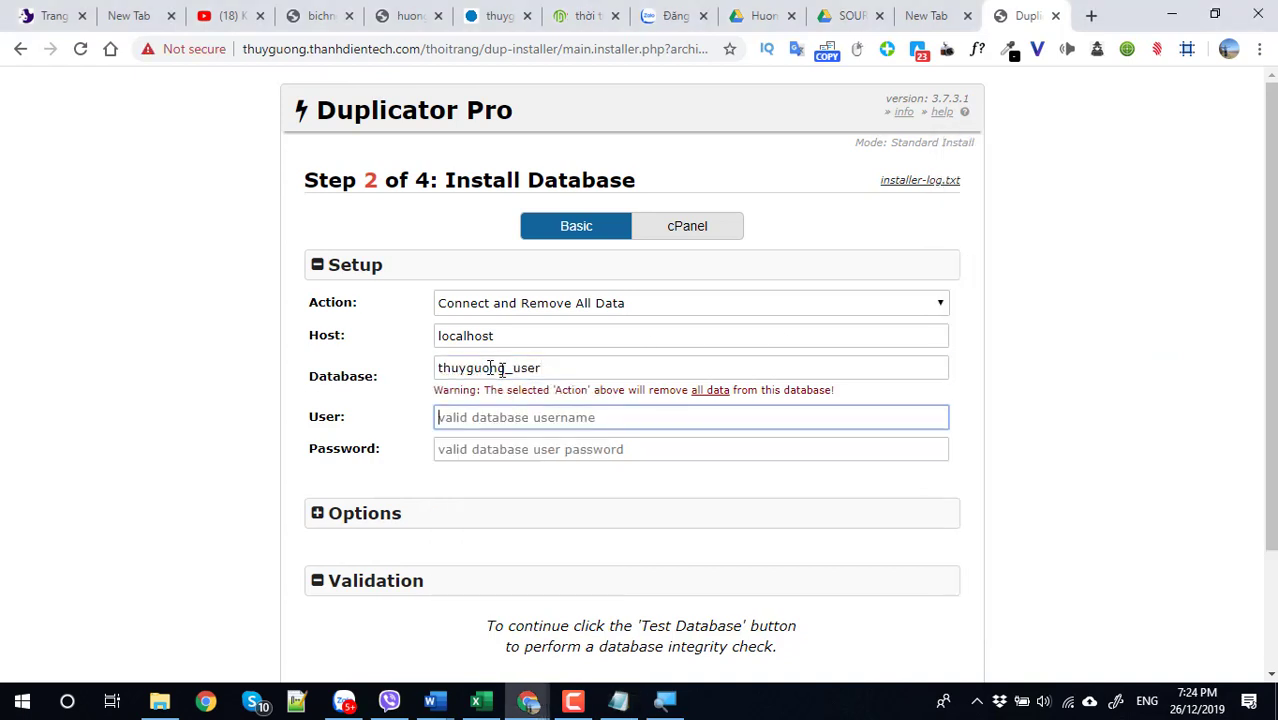
left_click(568, 368)
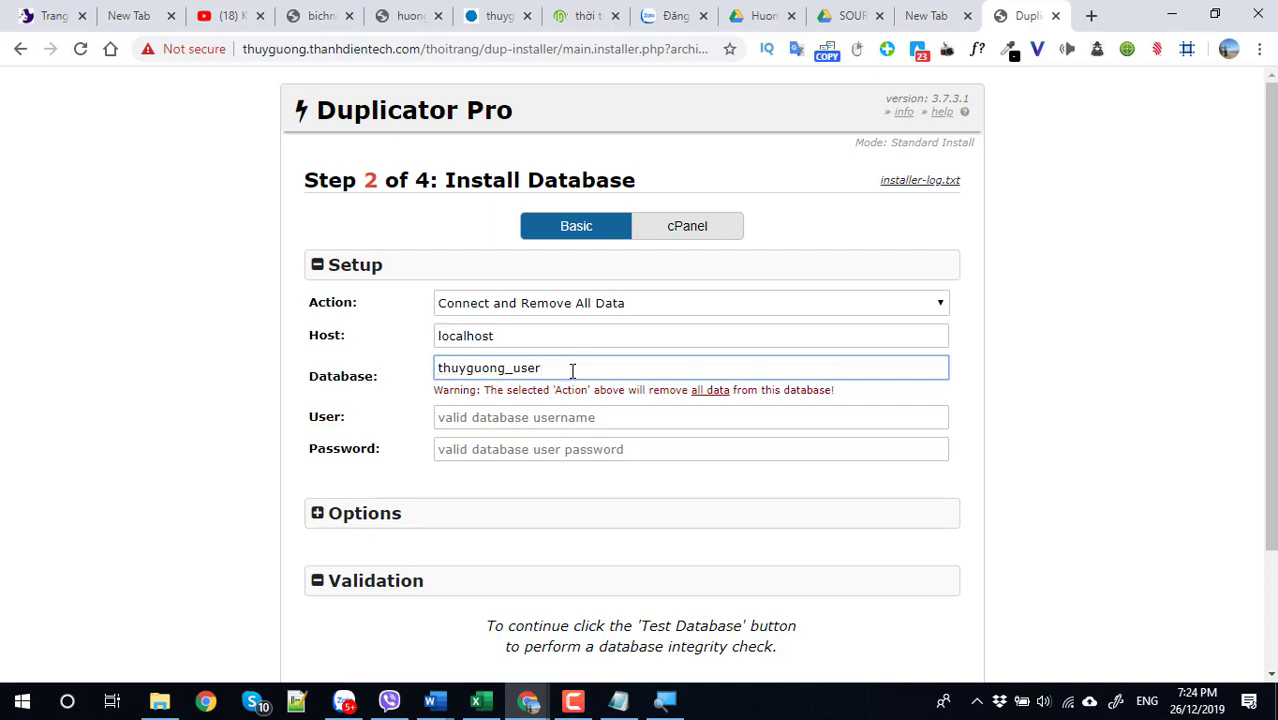
Step: Paste the database user name and saved password from Notepad into the installer's user and password fields
key("alt+Tab")
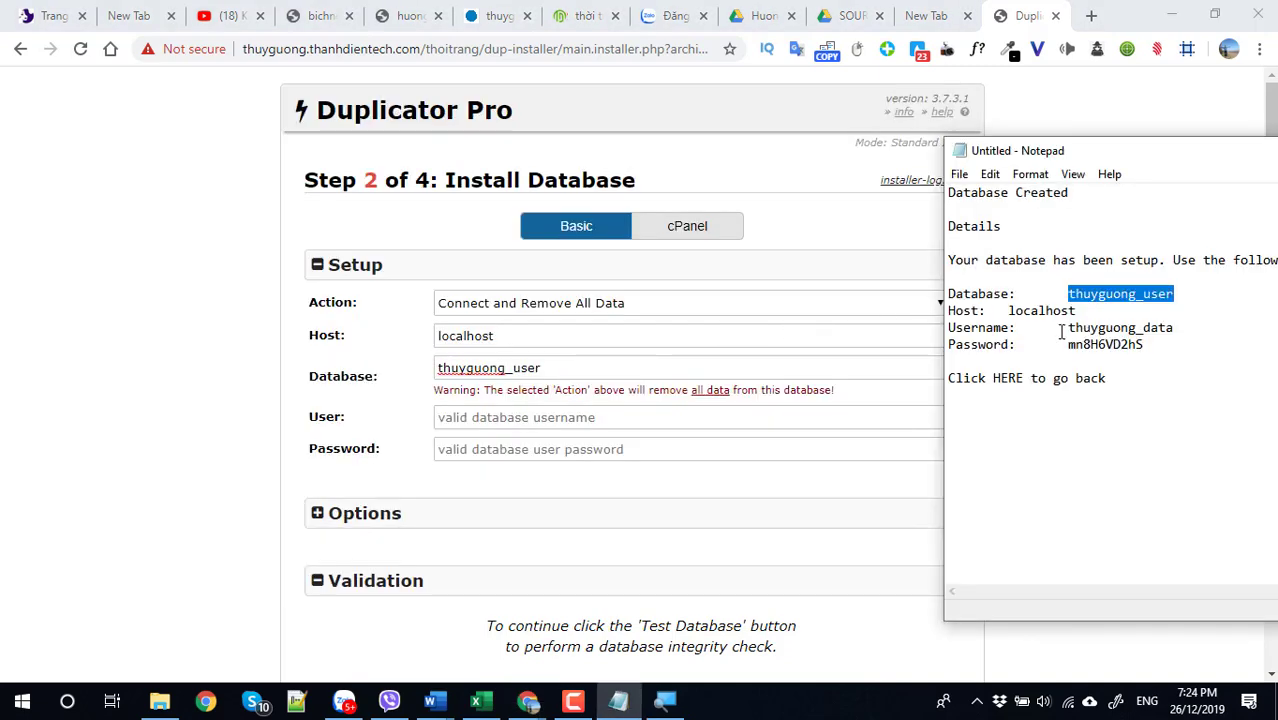
left_click_drag(1076, 328, 1174, 328)
left_click(1177, 328)
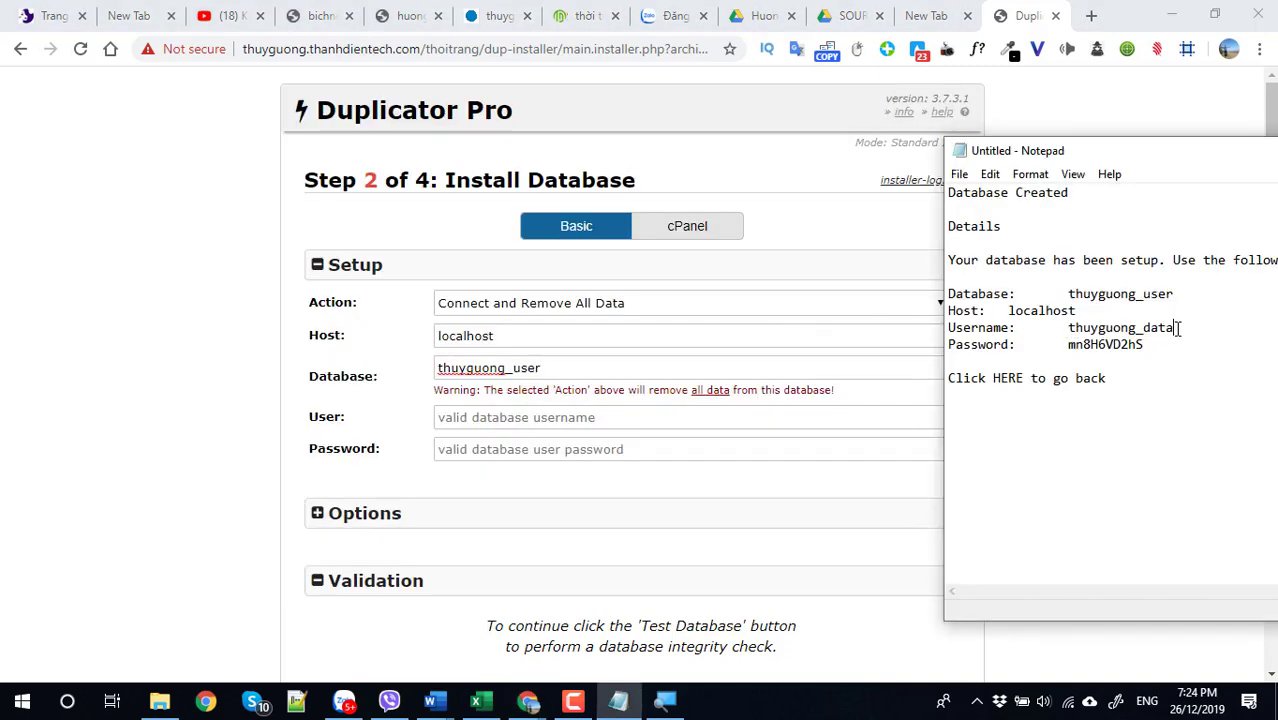
double_click(1068, 328)
key("ctrl+c")
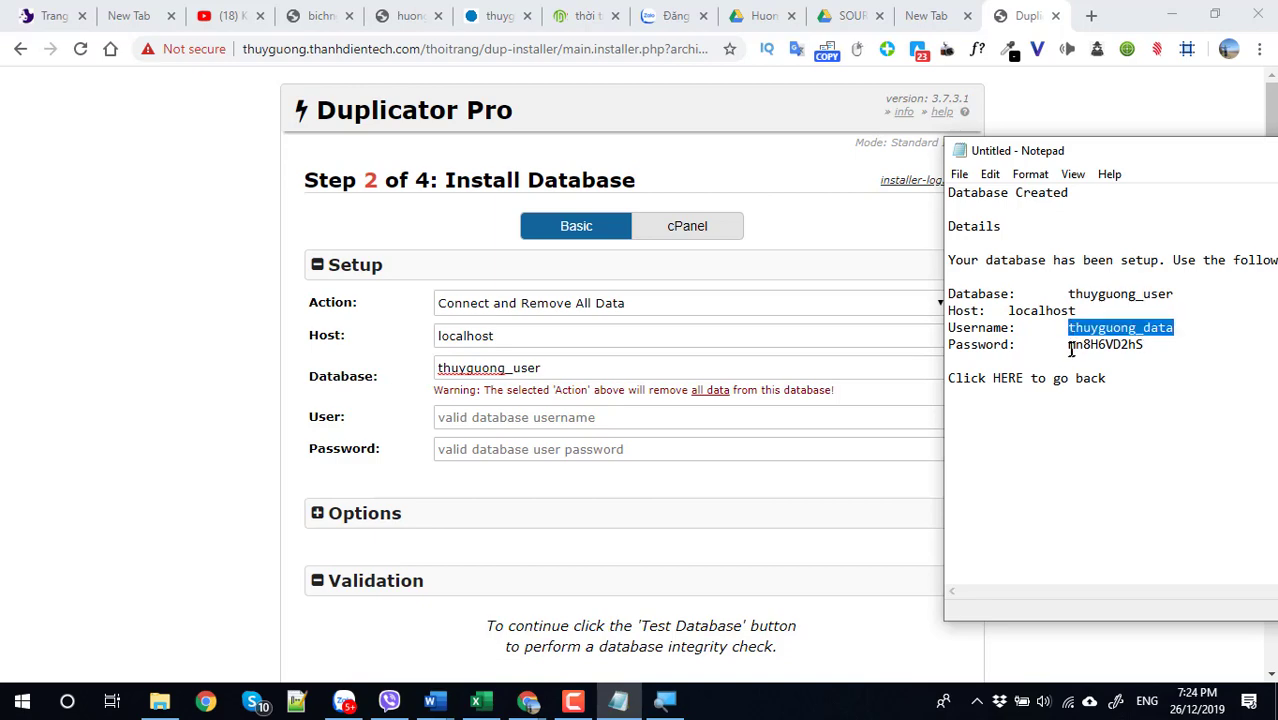
left_click(493, 425)
key("ctrl+v")
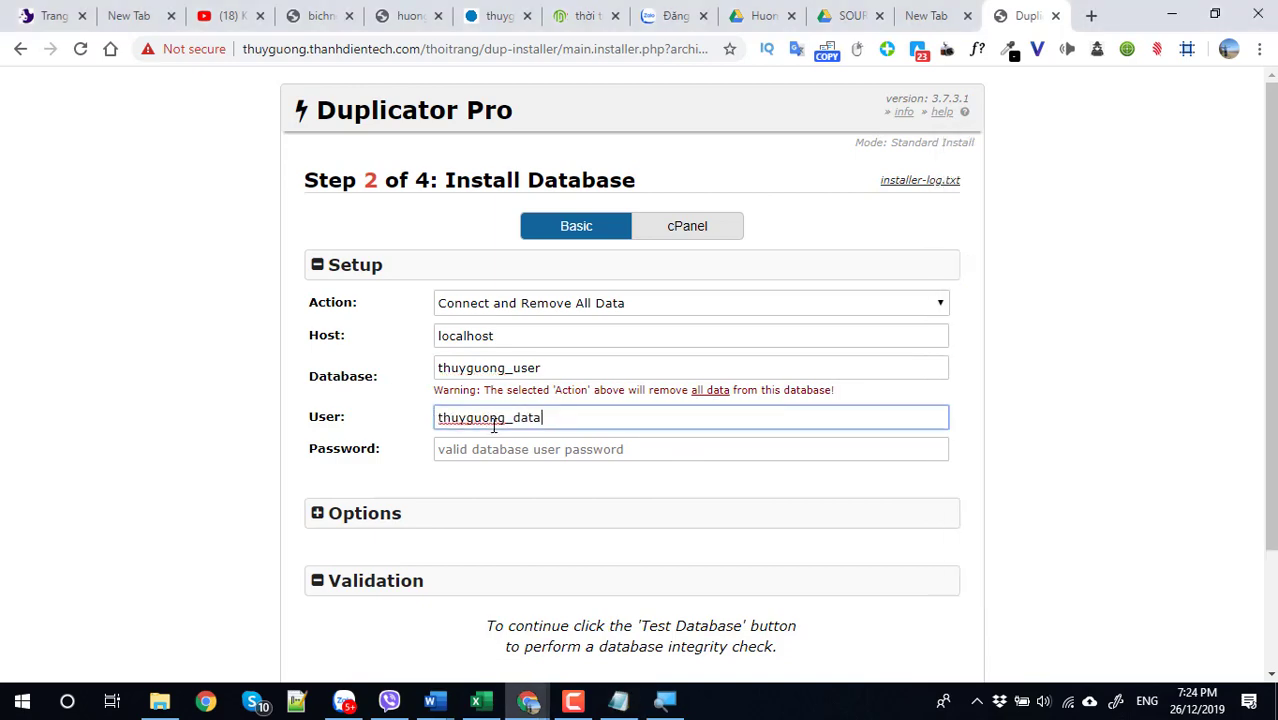
key("alt+Tab")
left_click_drag(1068, 344, 1148, 346)
key("ctrl+c")
left_click(556, 449)
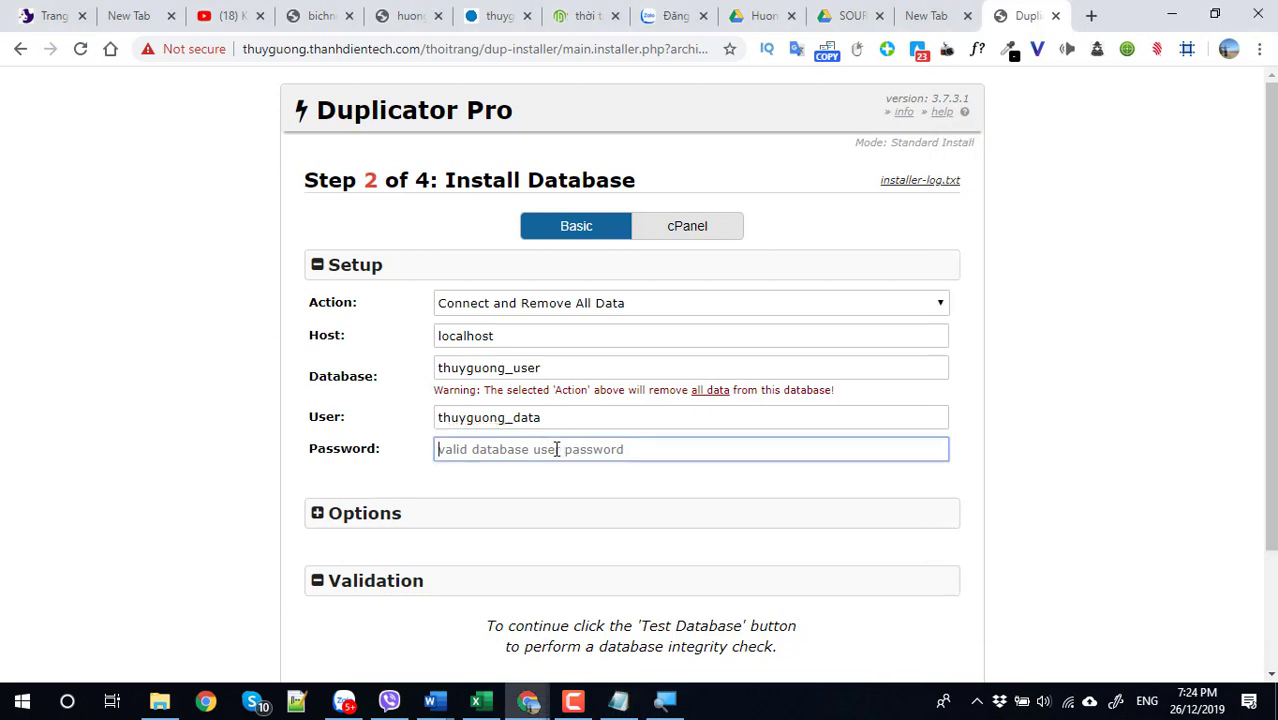
key("ctrl+v")
scroll(587, 407, "down", 2)
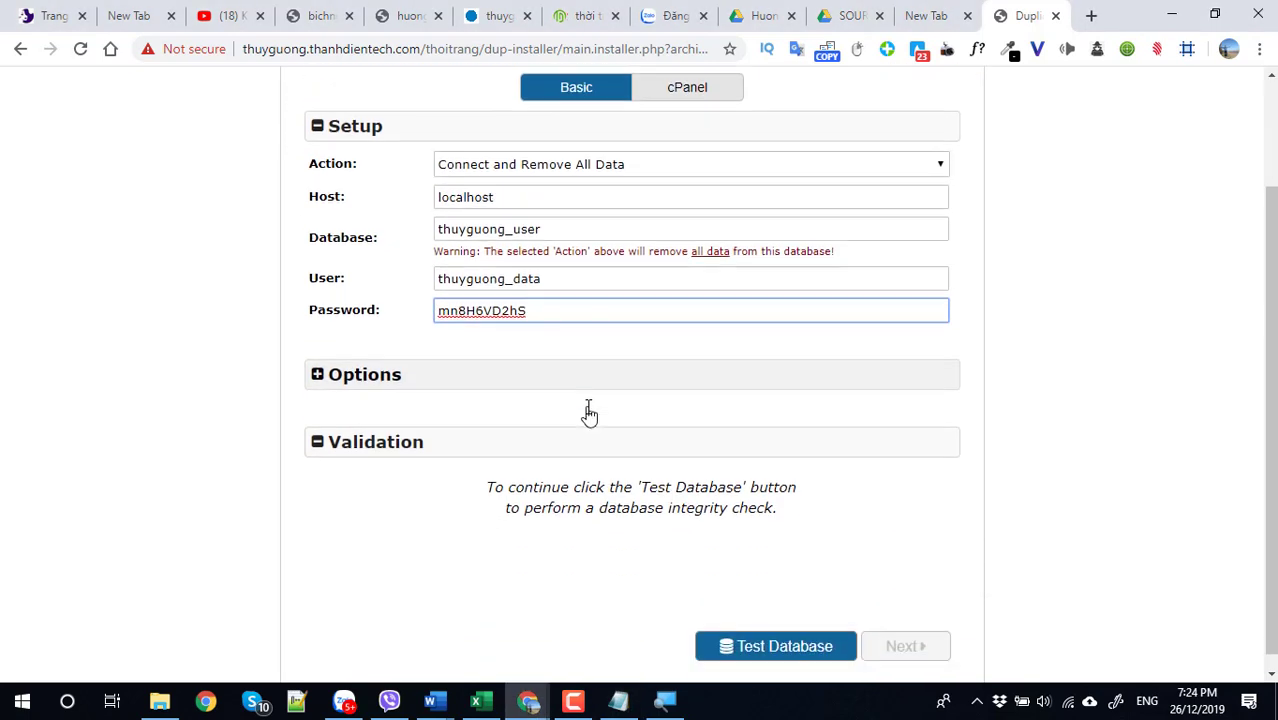
Step: Test the database connection until it passes, then confirm installing the database
left_click(755, 640)
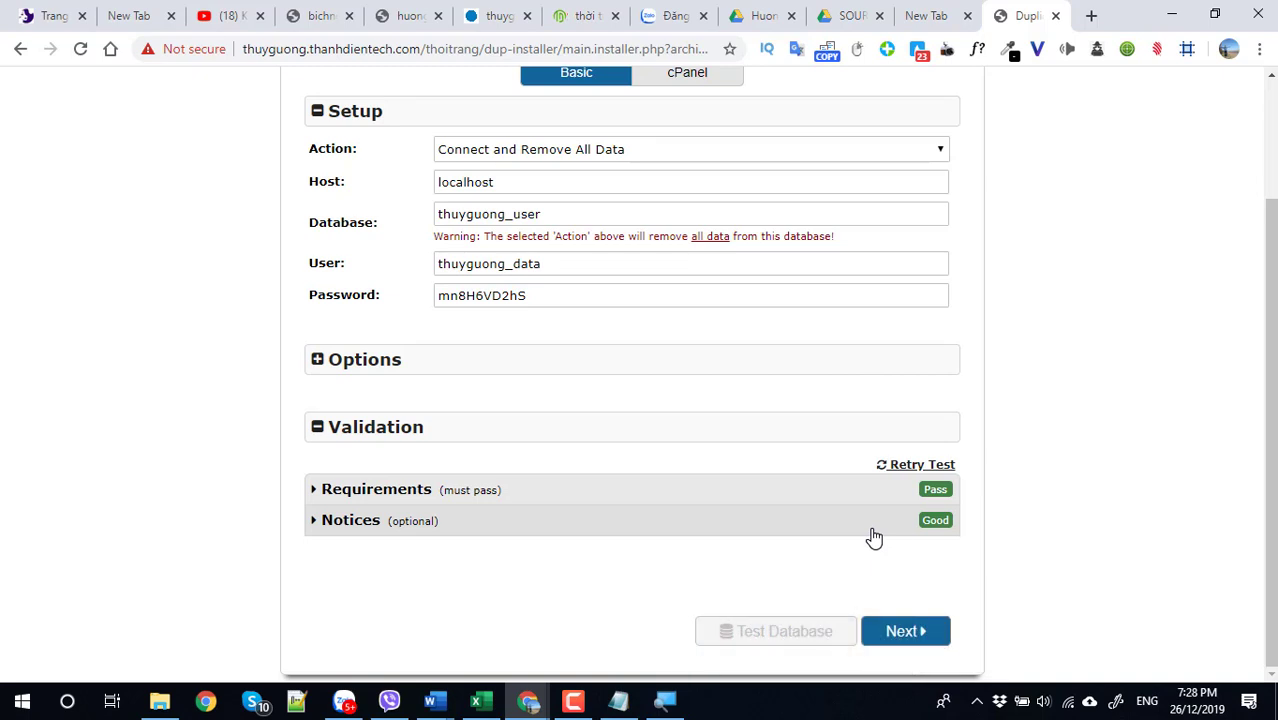
scroll(767, 499, "up", 1)
scroll(750, 482, "down", 1)
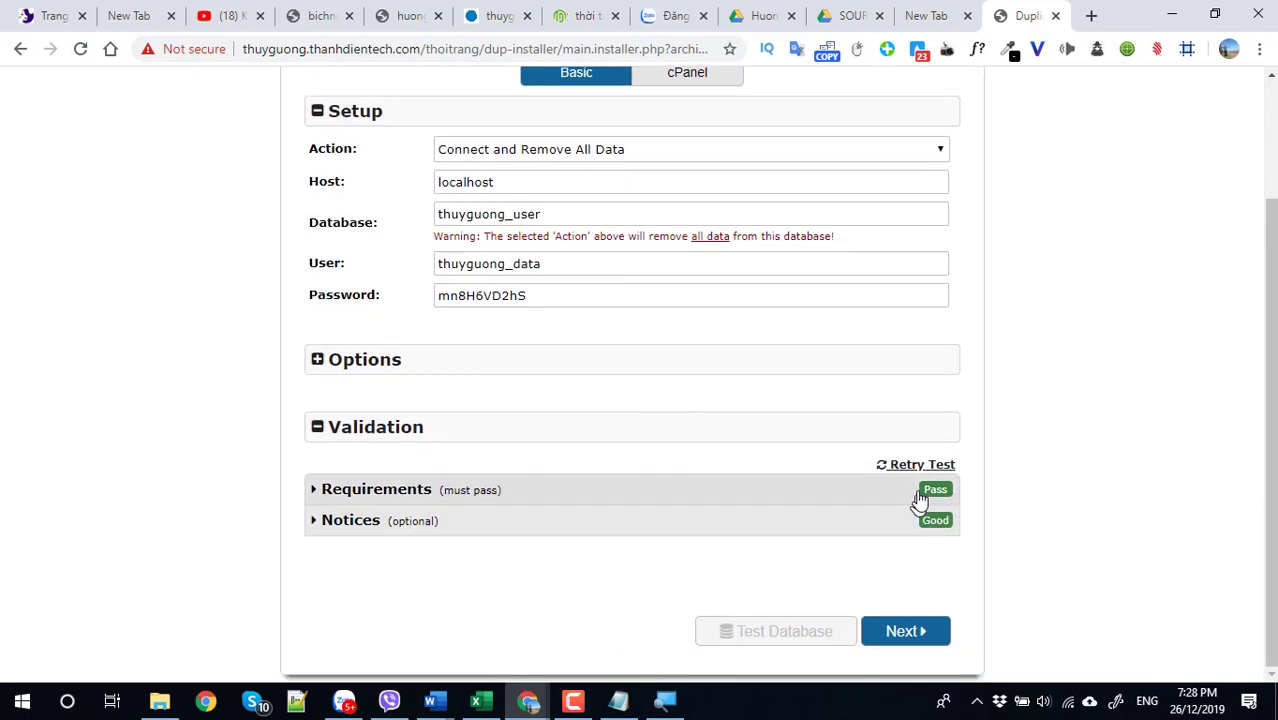
left_click(901, 632)
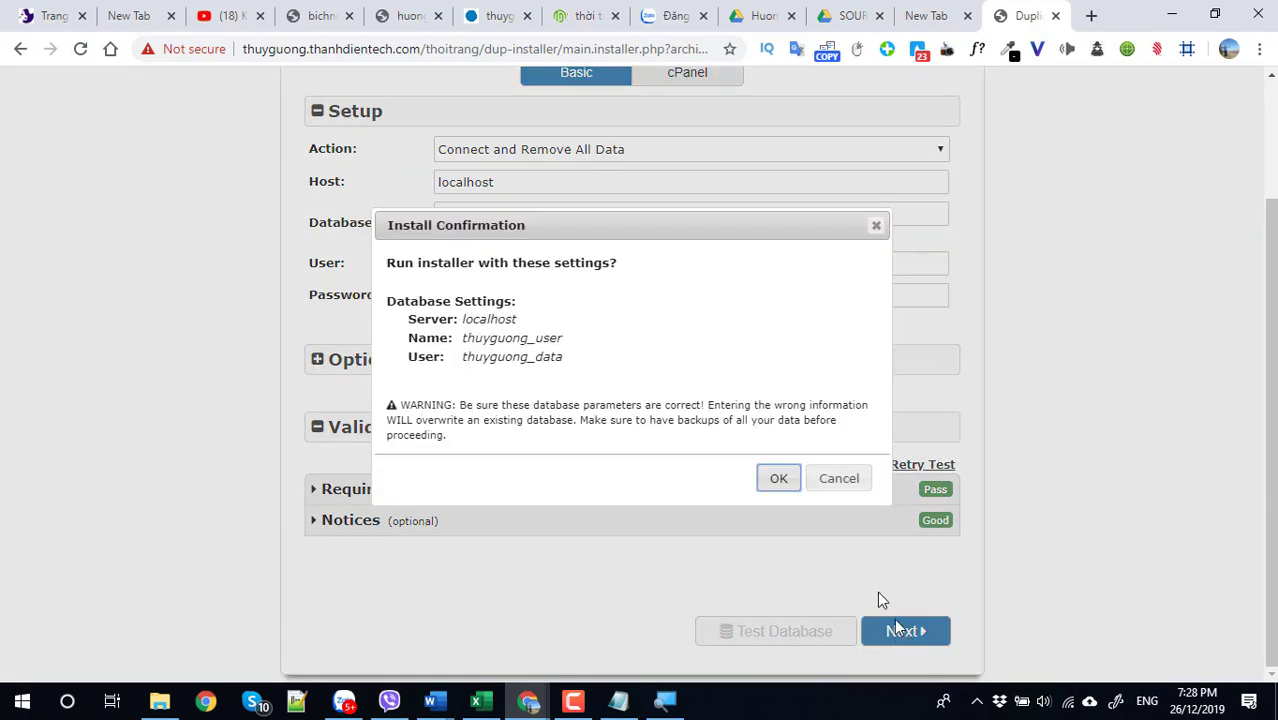
left_click(779, 480)
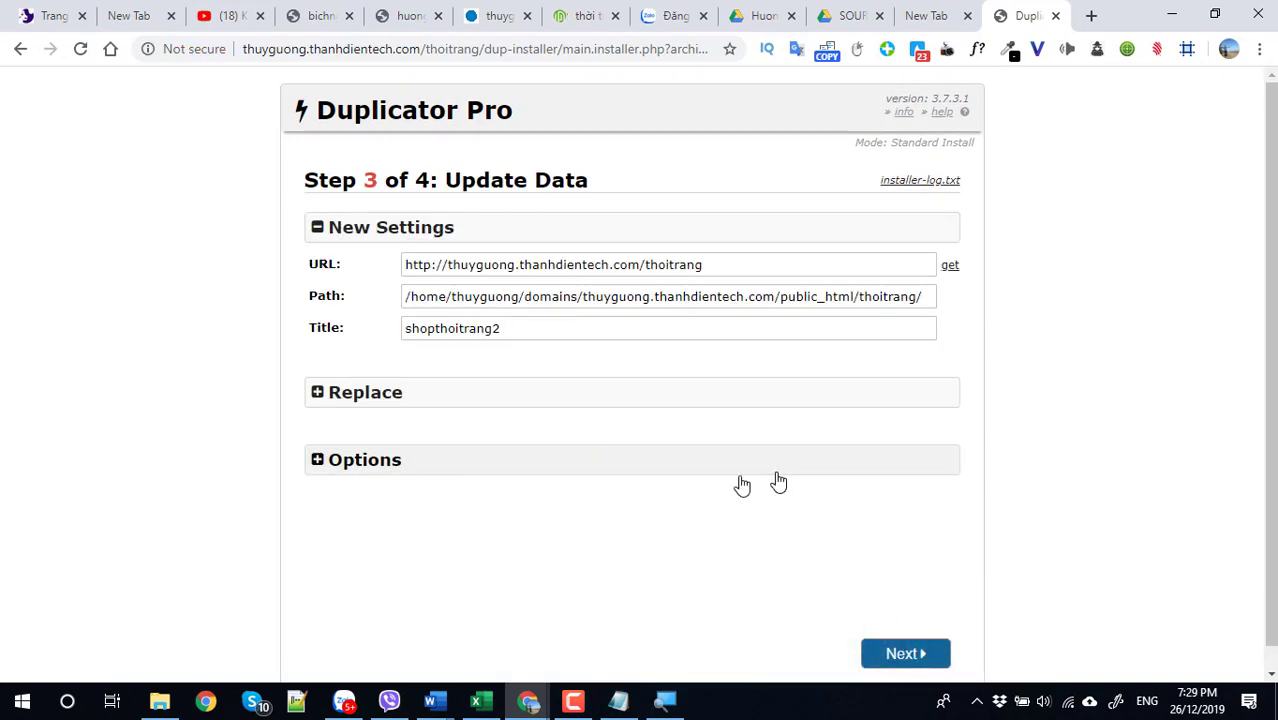
Step: Replace the site title with 'Shop thời trang 2019' and expand Options to show Scan Options
left_click_drag(533, 332, 363, 341)
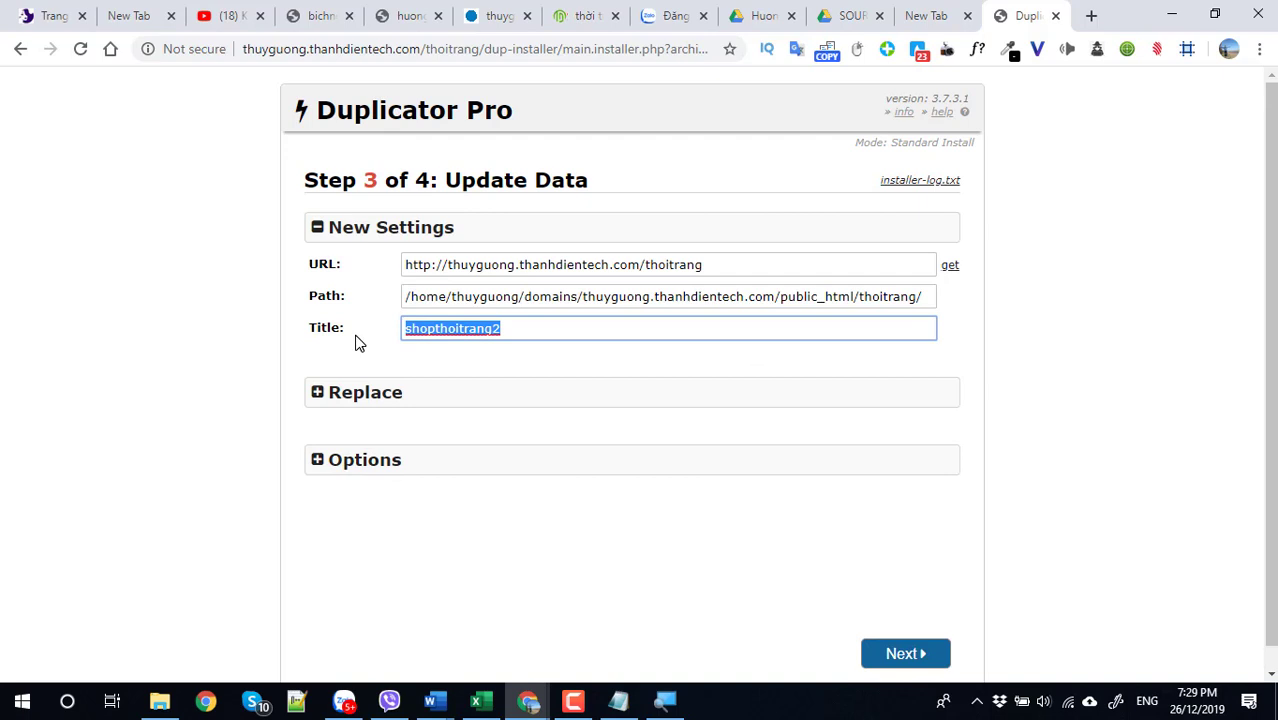
type("s")
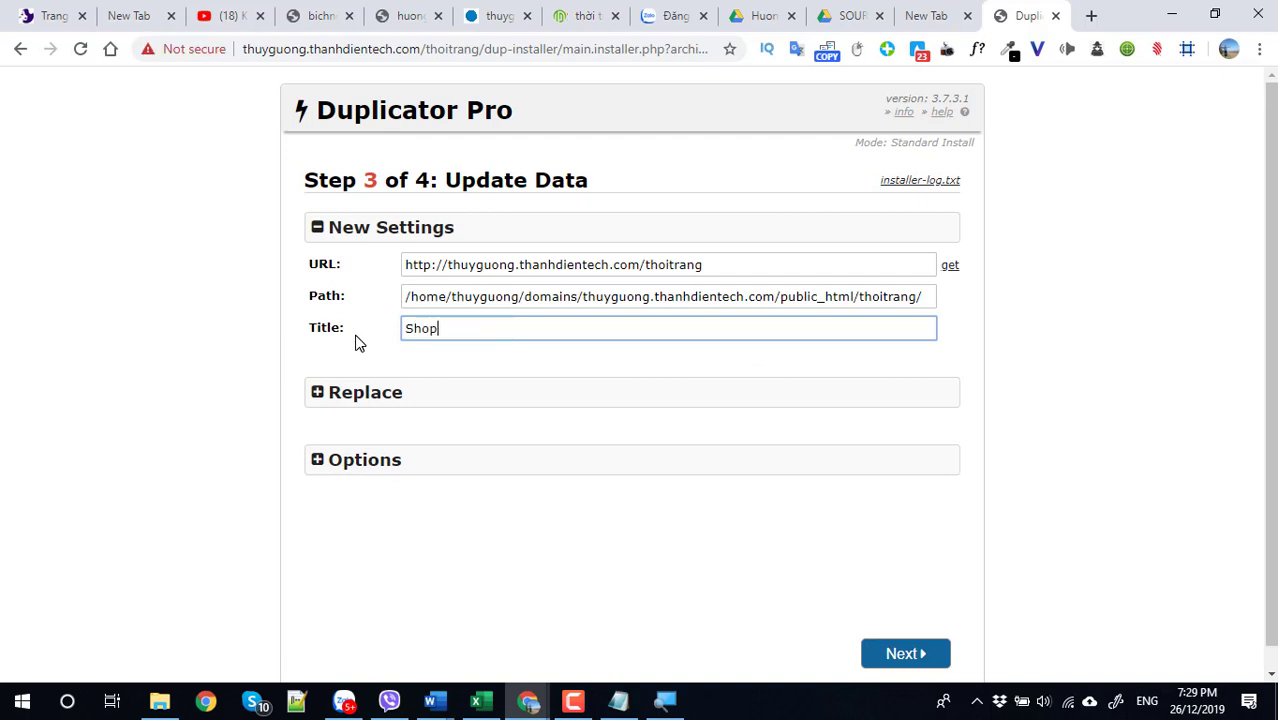
type("hop th")
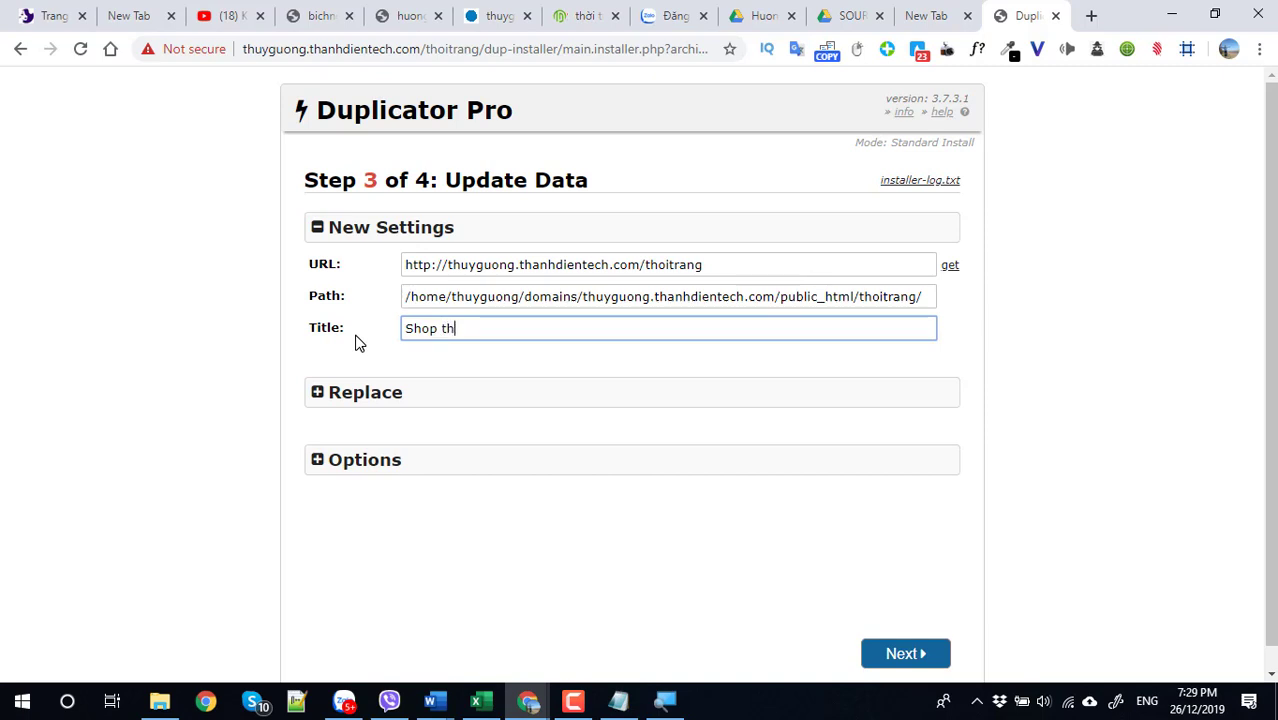
type("ơif trang 2019")
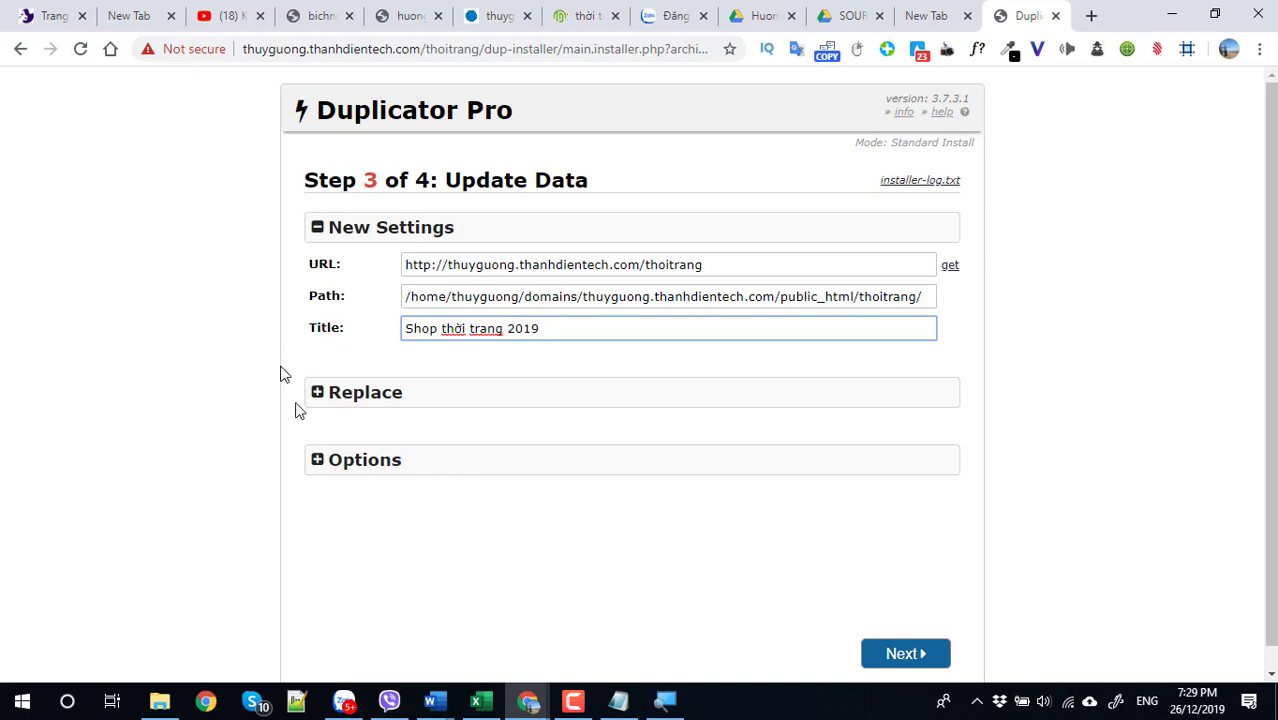
left_click(391, 460)
scroll(411, 490, "down", 1)
scroll(411, 490, "down", 2)
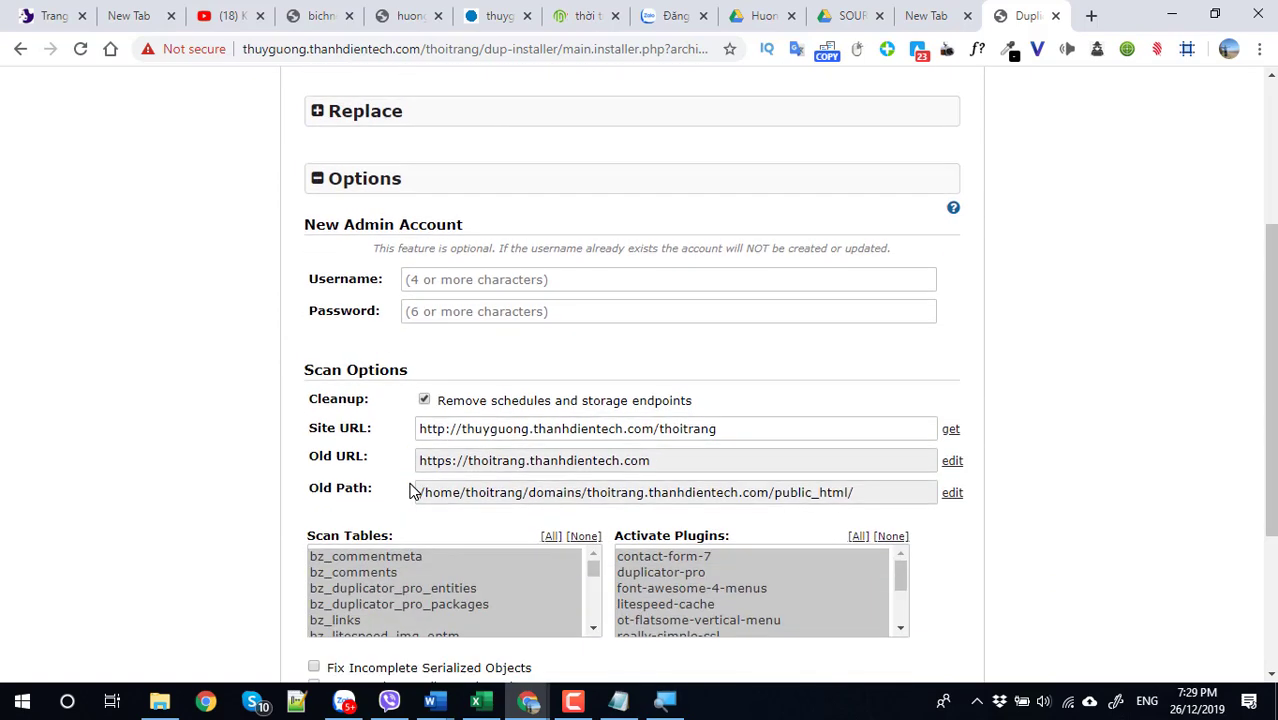
scroll(411, 490, "up", 1)
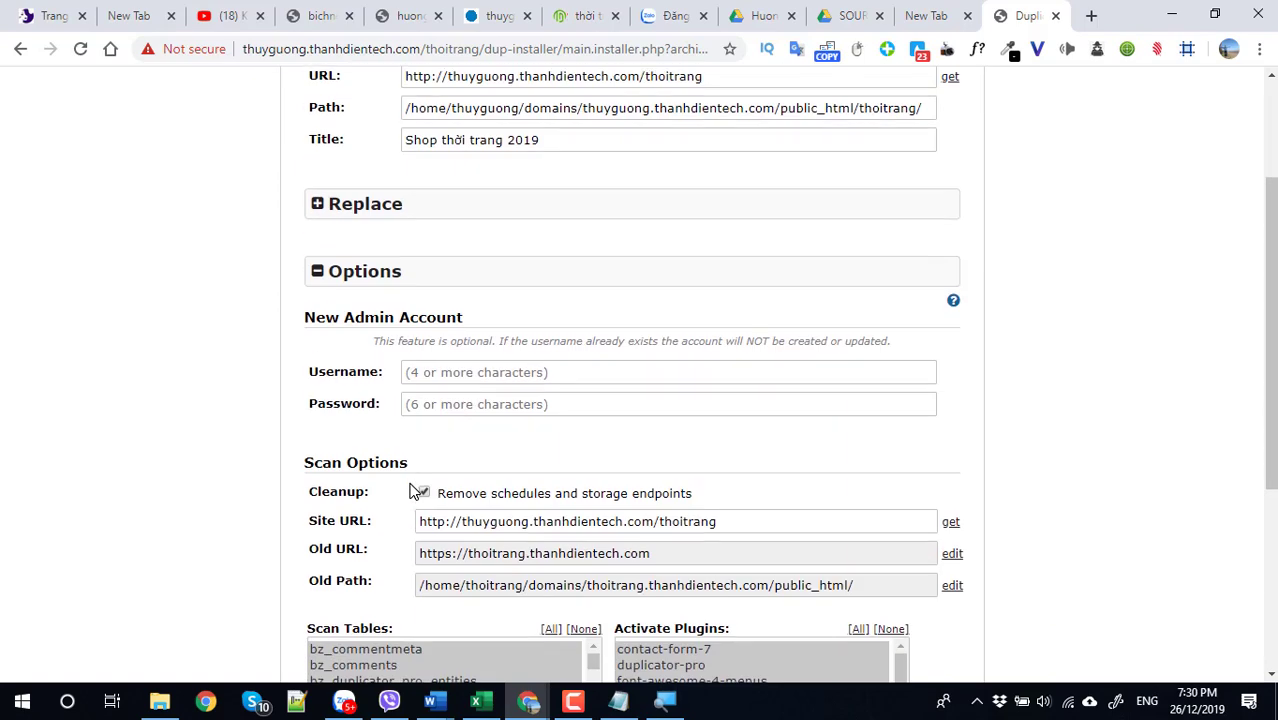
scroll(410, 490, "down", 2)
scroll(408, 490, "down", 2)
scroll(415, 480, "up", 2)
scroll(430, 444, "up", 2)
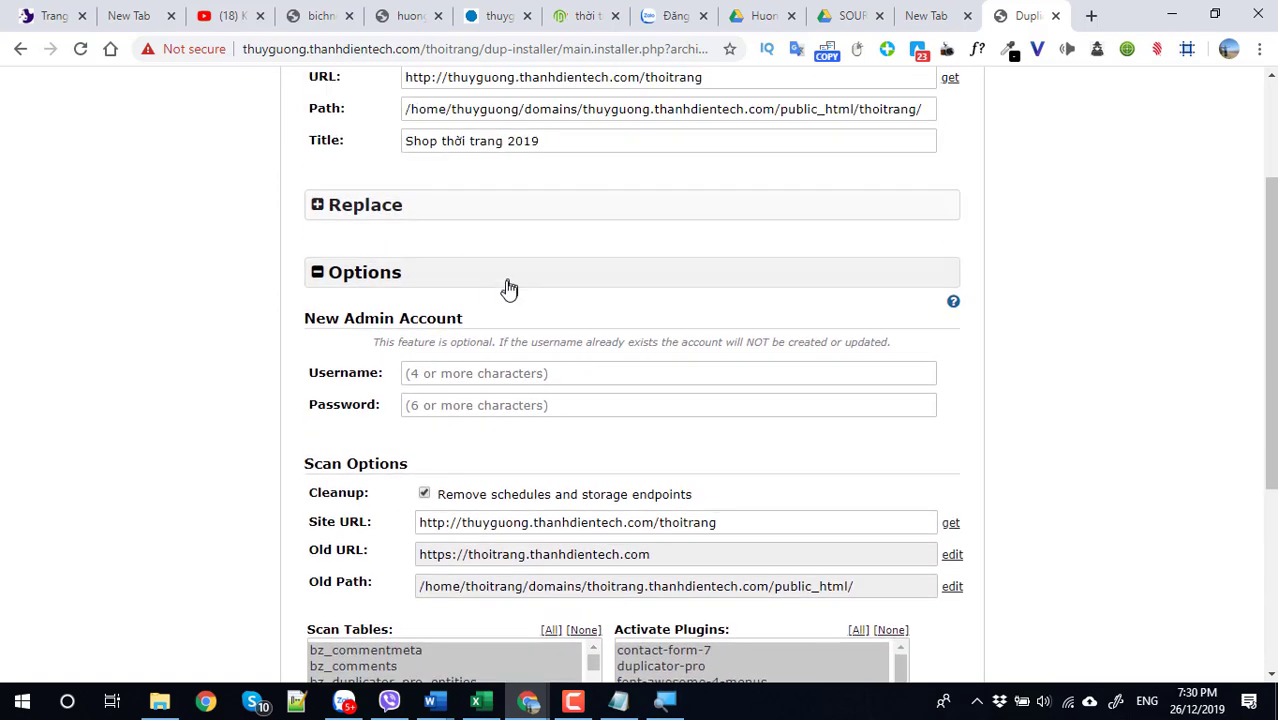
Step: Set the new admin username to the account name copied from the site address
left_click(481, 378)
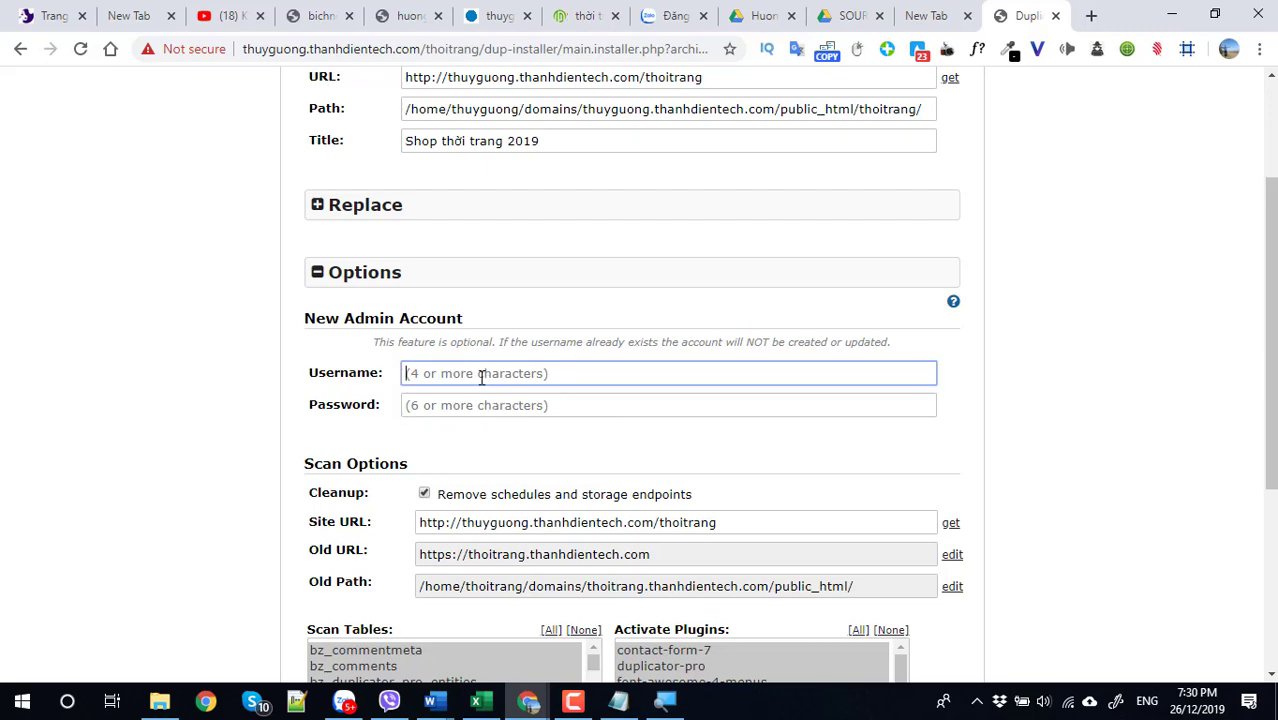
scroll(603, 452, "down", 4)
scroll(603, 455, "up", 5)
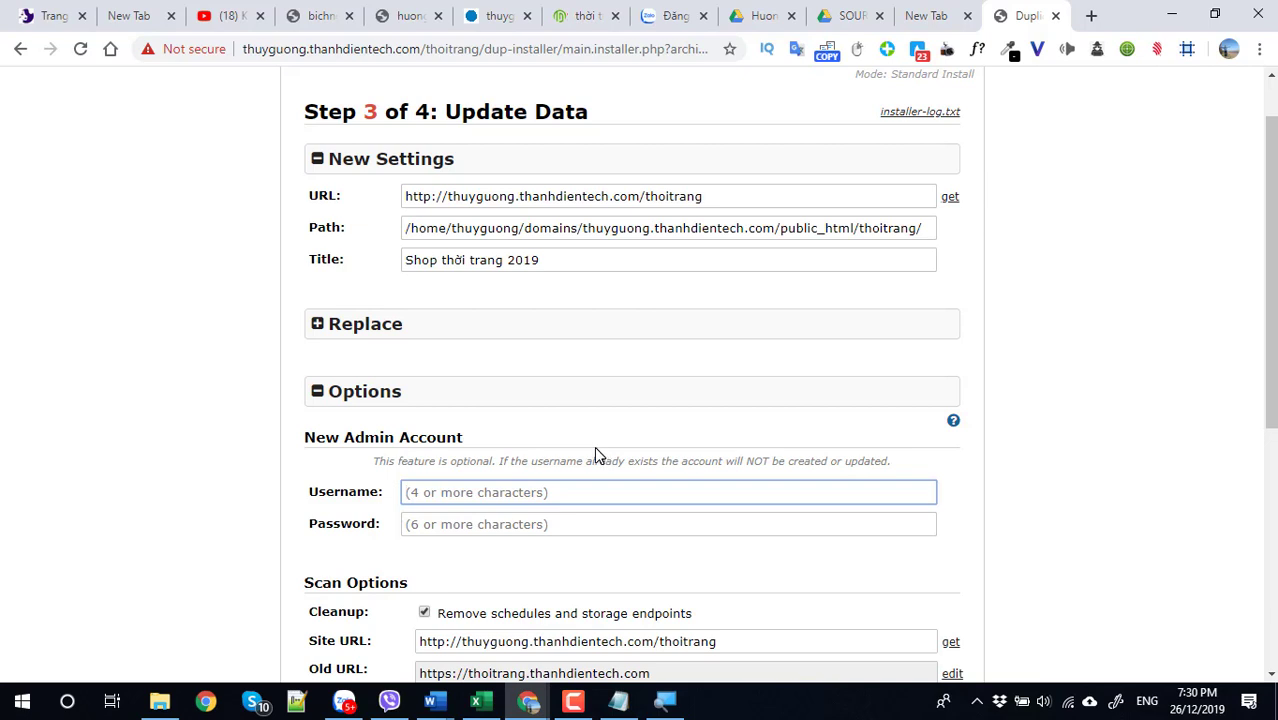
scroll(595, 450, "down", 1)
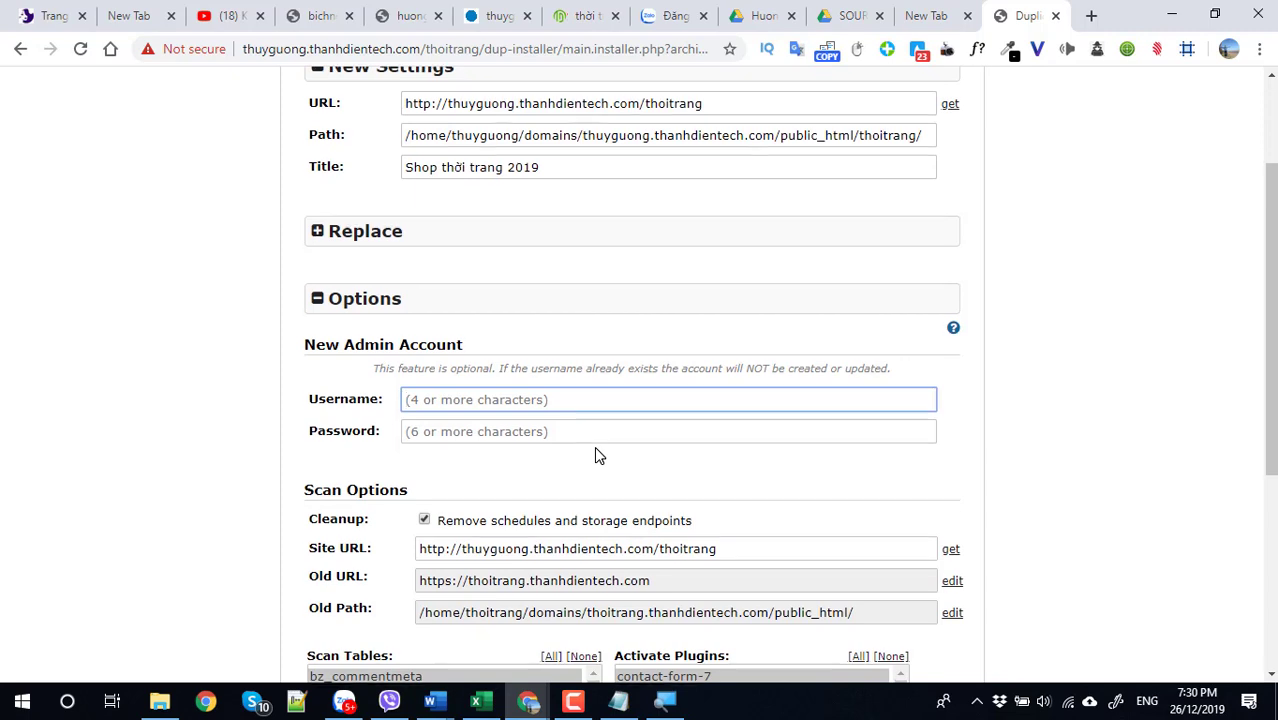
scroll(594, 450, "up", 1)
left_click_drag(305, 50, 222, 50)
key("ctrl+c")
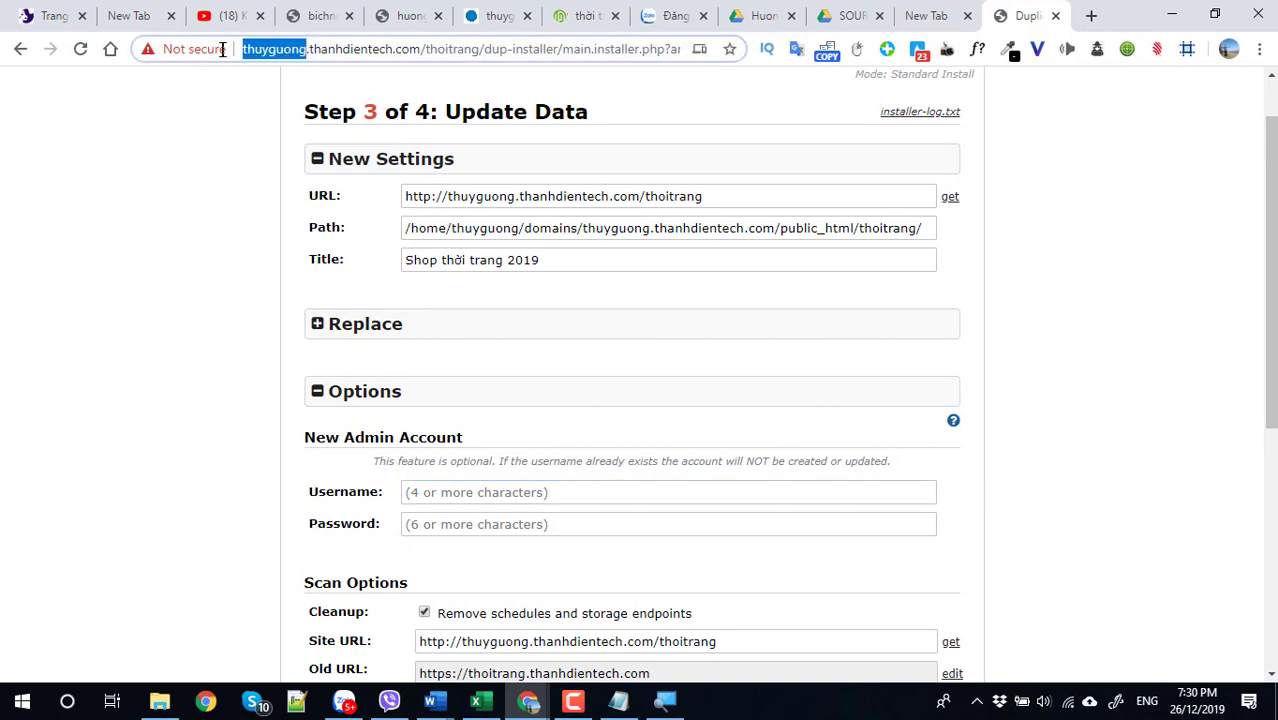
scroll(540, 415, "down", 1)
left_click(514, 397)
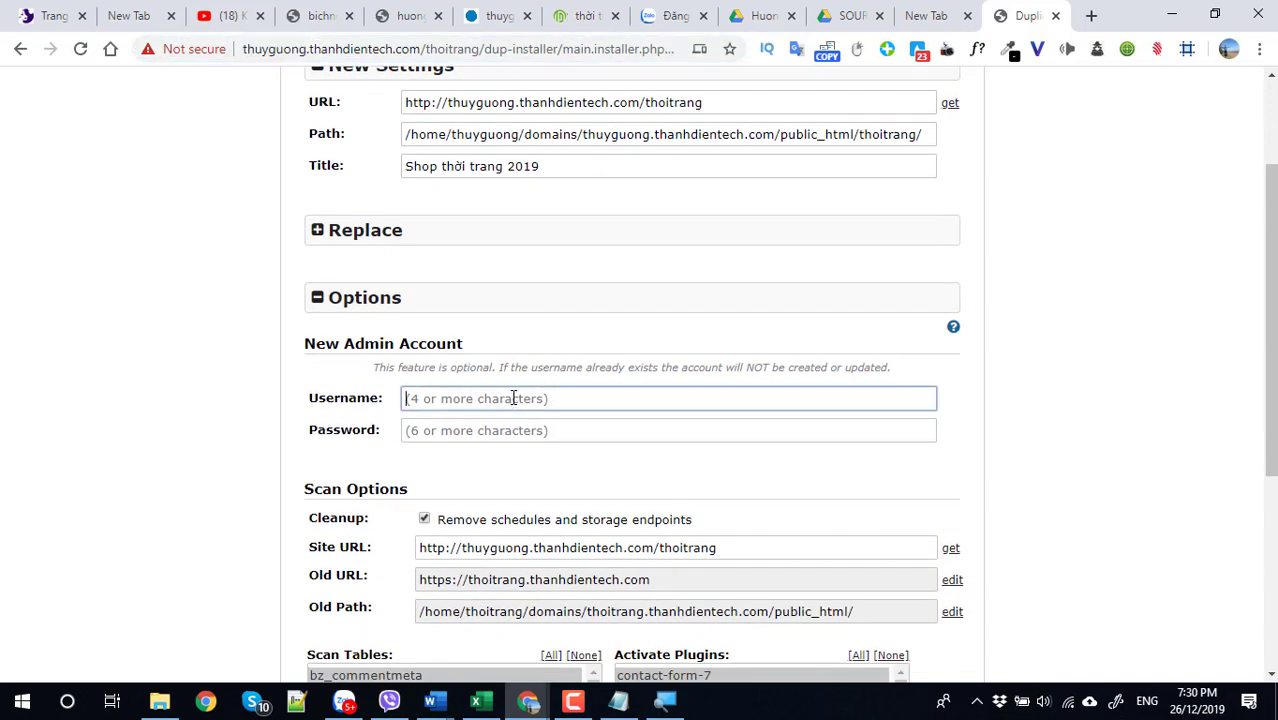
key("ctrl+v")
left_click(492, 433)
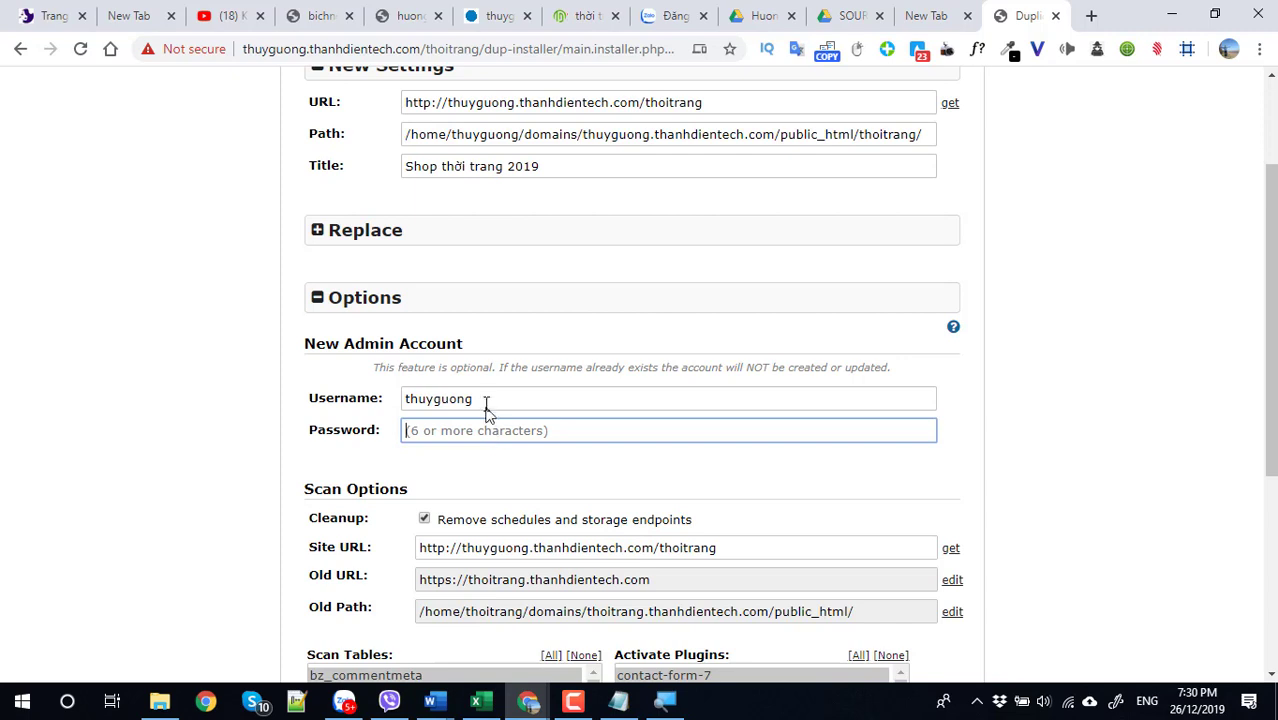
Step: Enter a strong admin password derived from the username, with a capital letter, digits and symbols
double_click(420, 398)
key("ctrl+c")
left_click(443, 435)
key("ctrl+v")
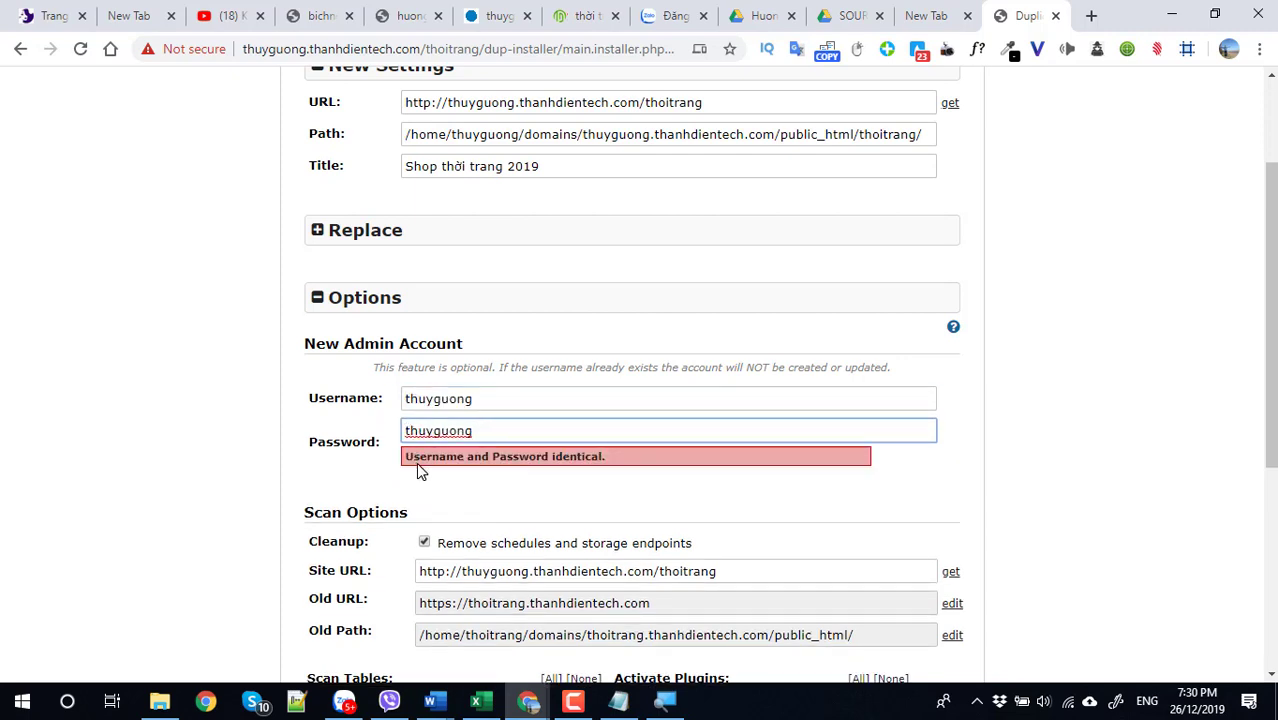
key("BackSpace")
type("T")
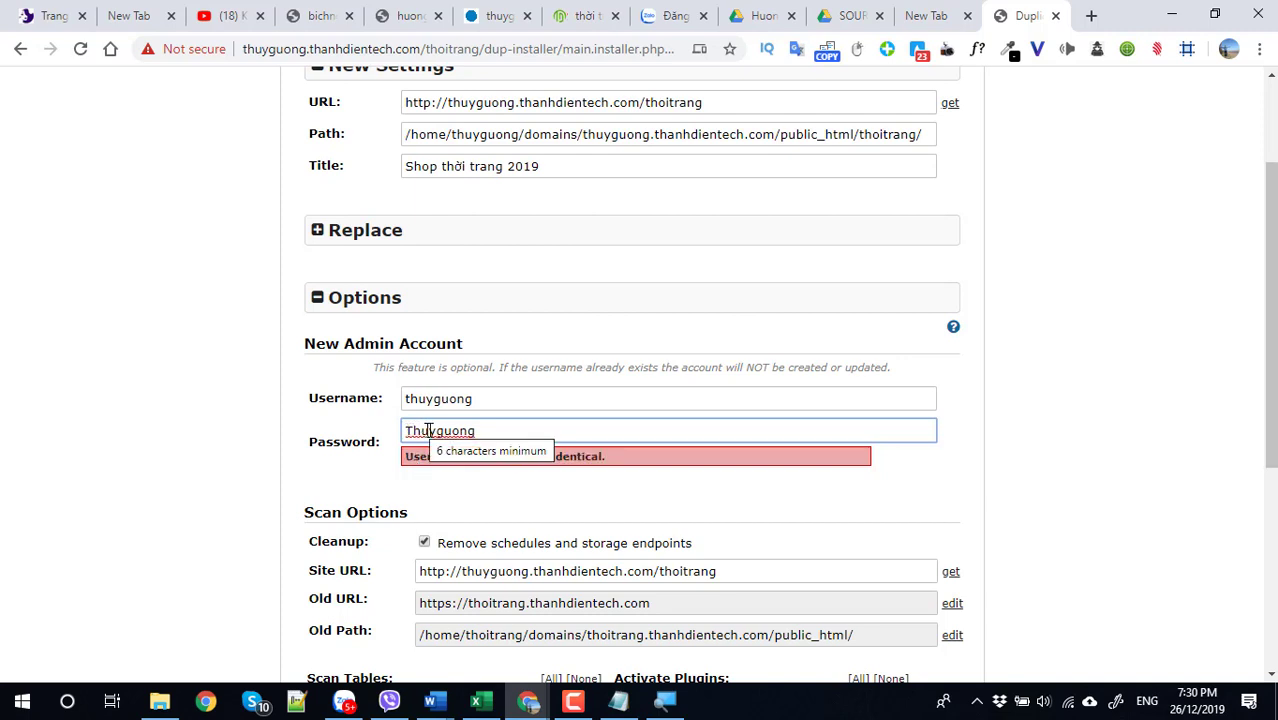
left_click_drag(473, 430, 436, 436)
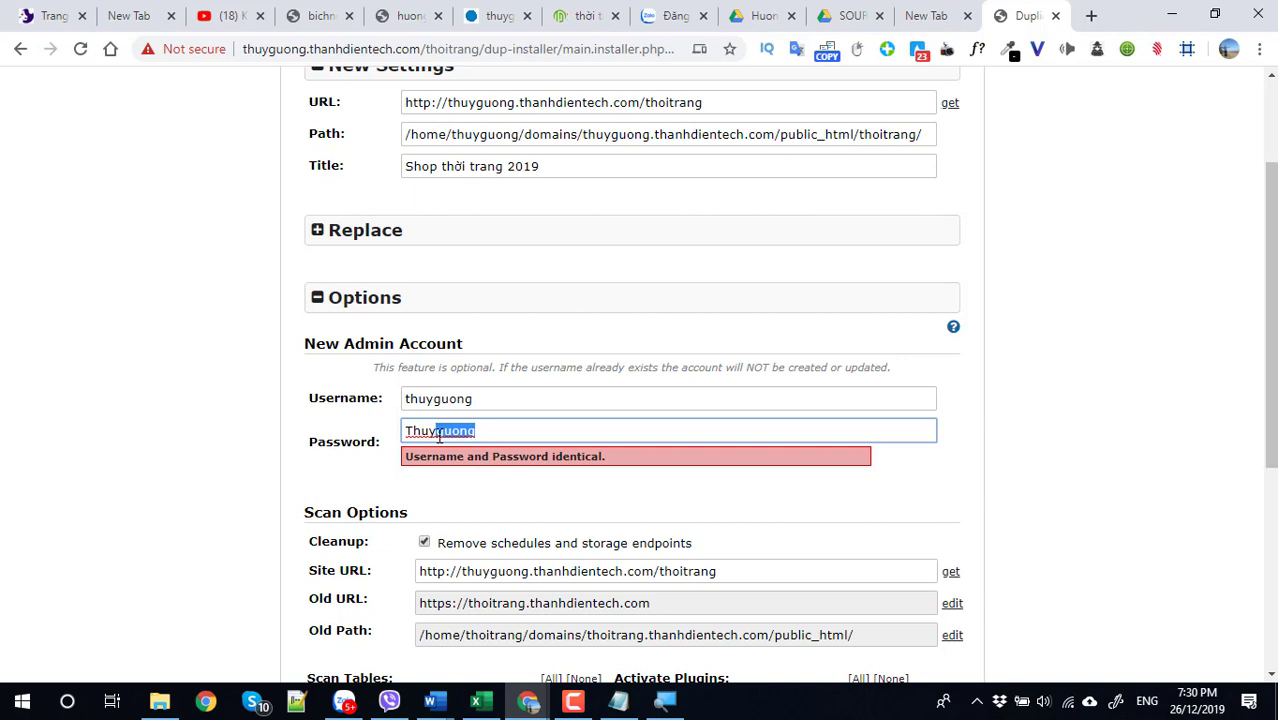
key("BackSpace")
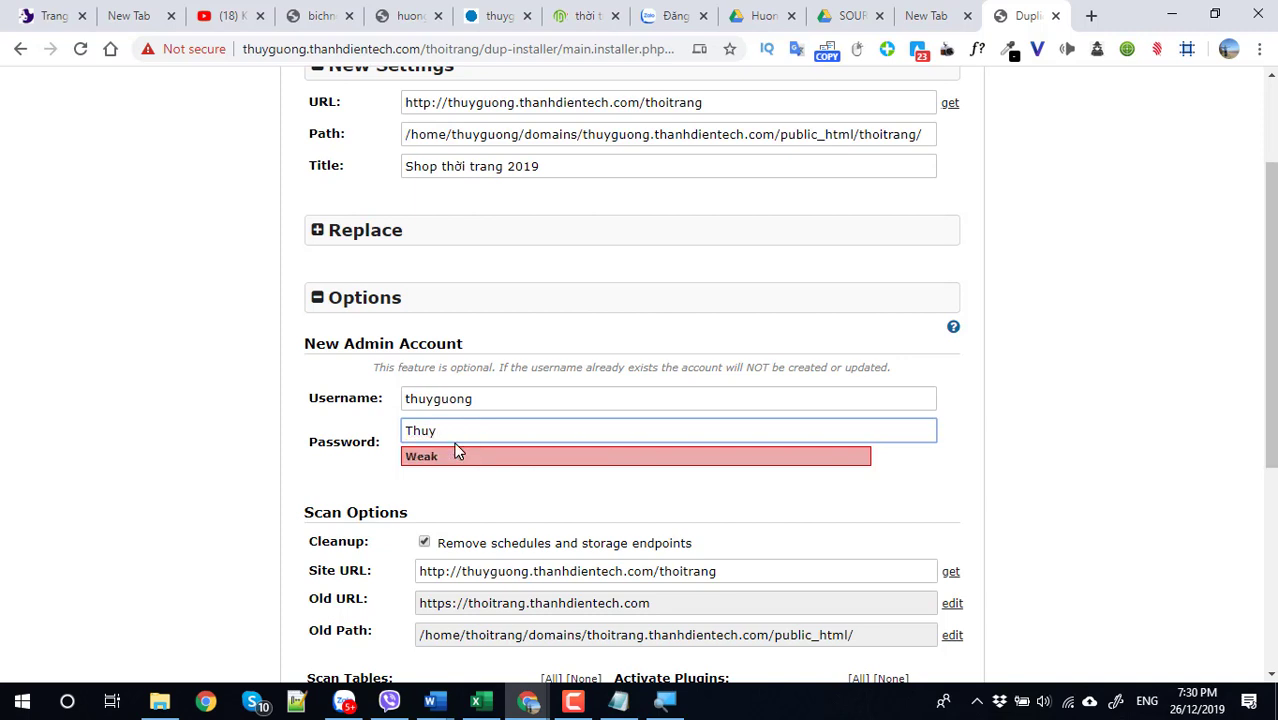
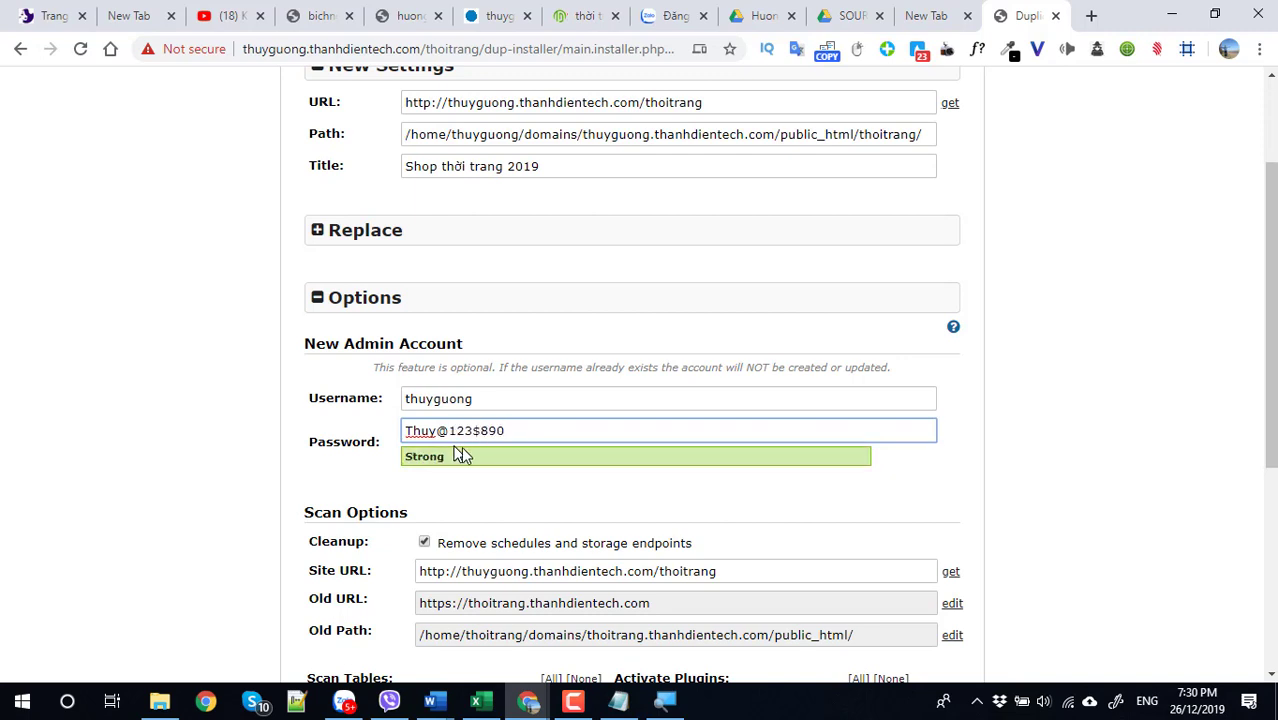
left_click(474, 494)
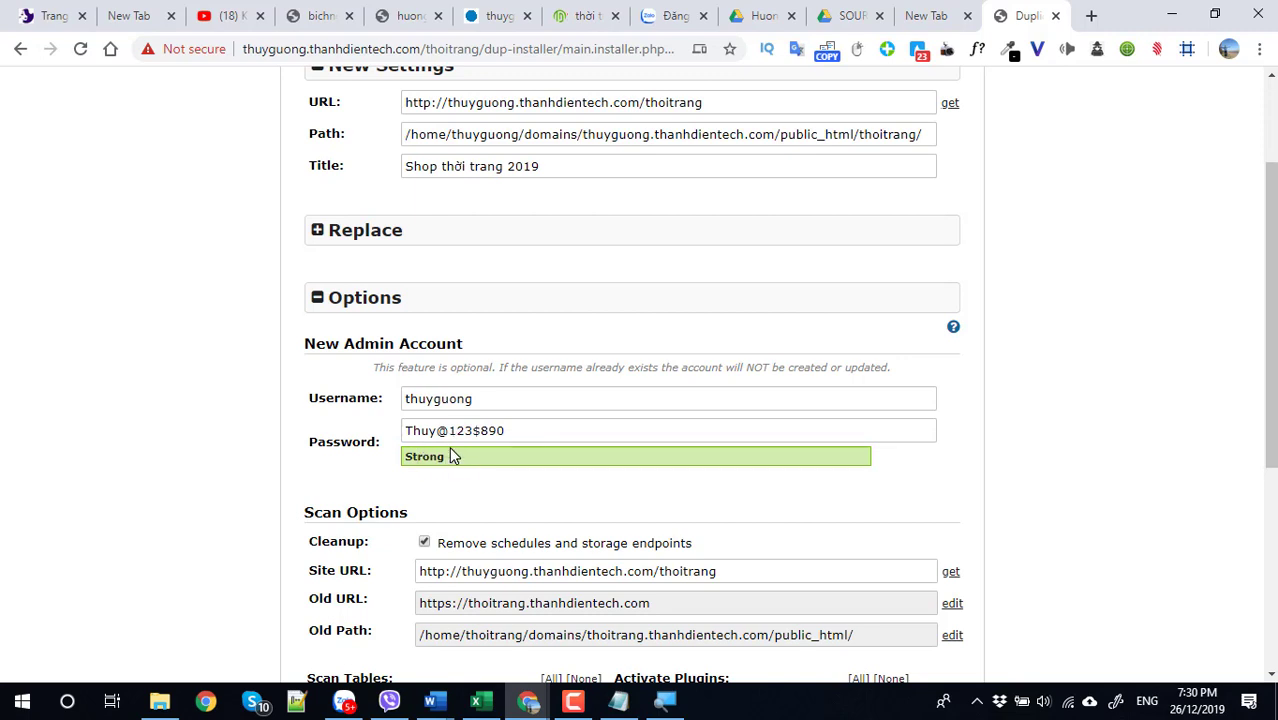
left_click_drag(506, 431, 407, 432)
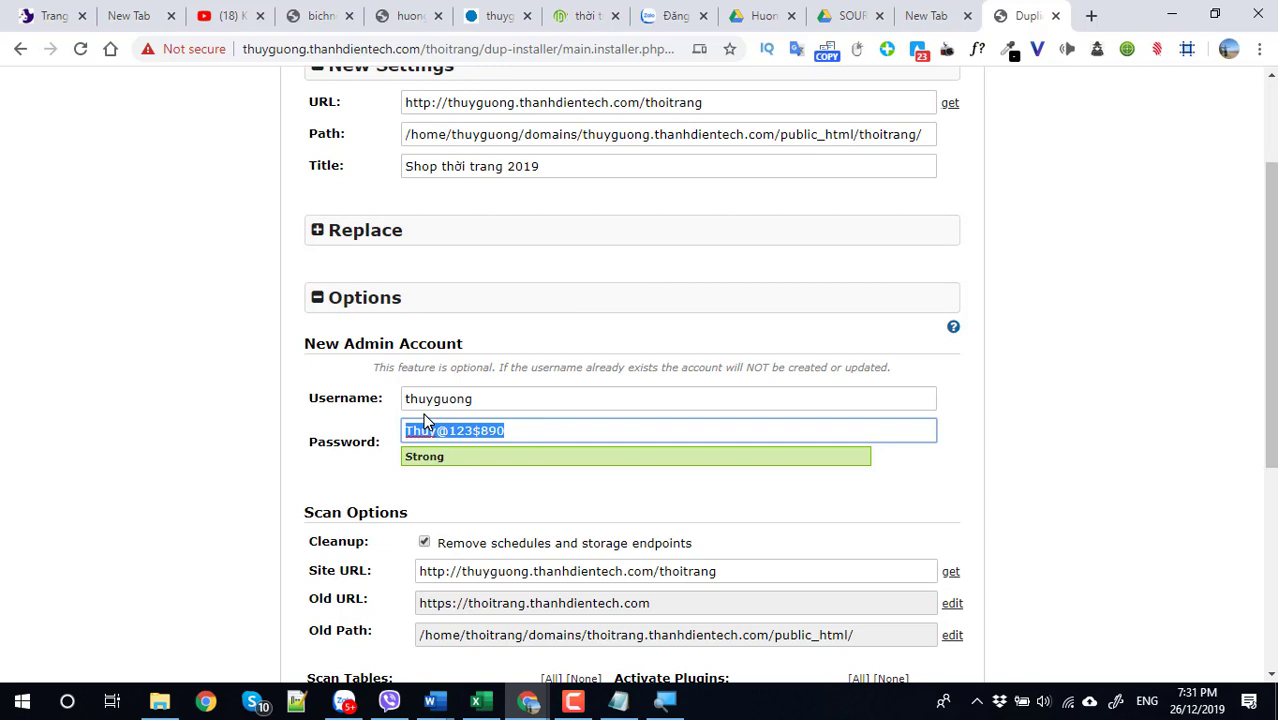
left_click(519, 508)
Step: Run the data replacement to advance the installer to Step 4, Test Site
scroll(520, 507, "down", 3)
scroll(519, 507, "down", 1)
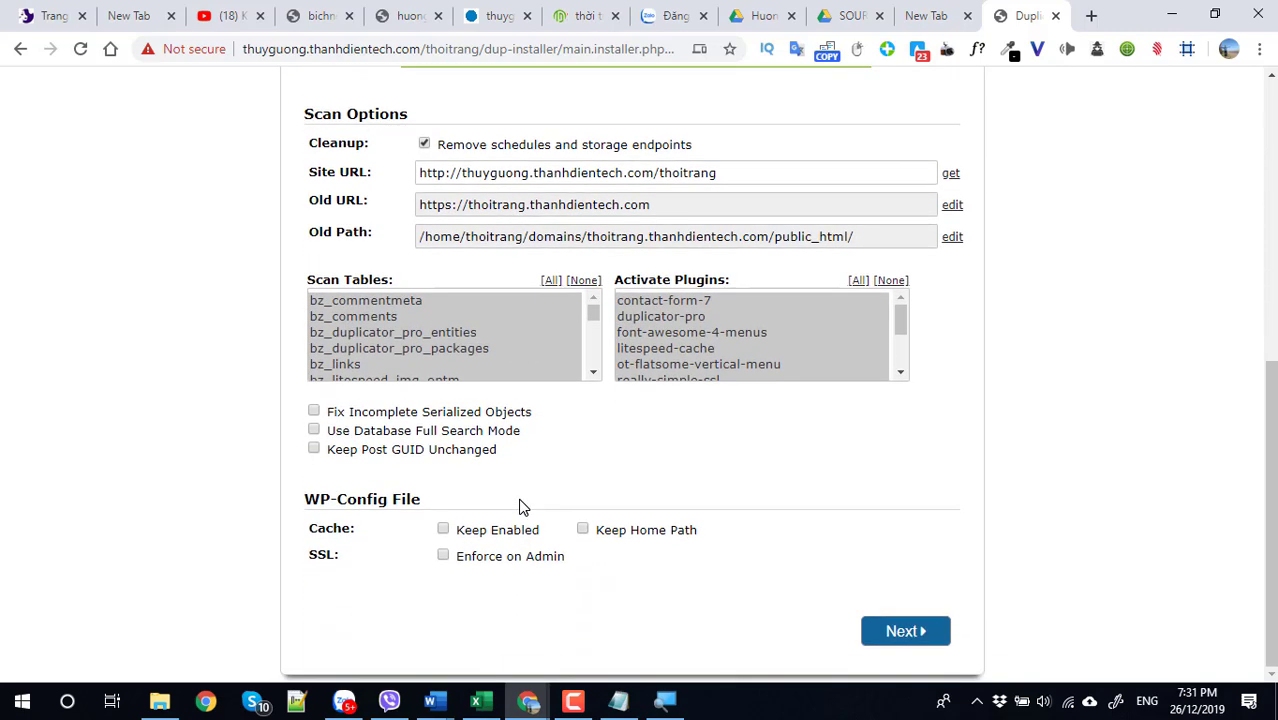
scroll(668, 514, "up", 5)
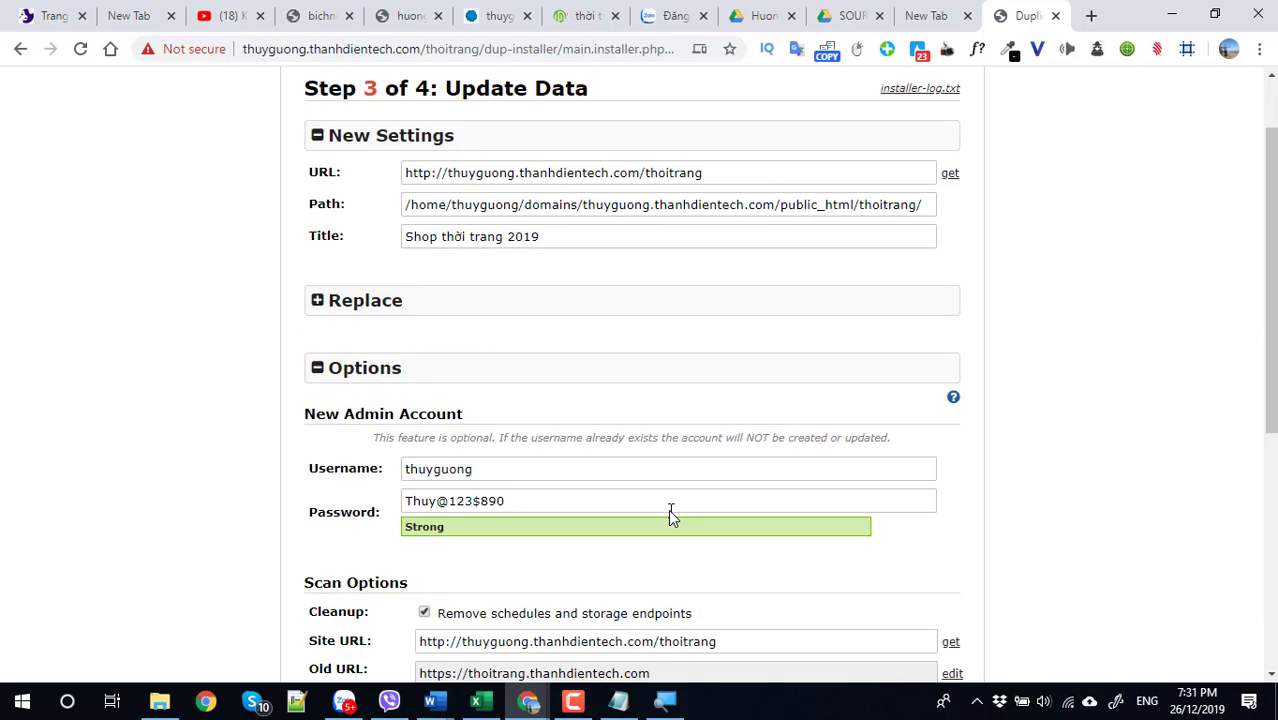
scroll(668, 514, "down", 5)
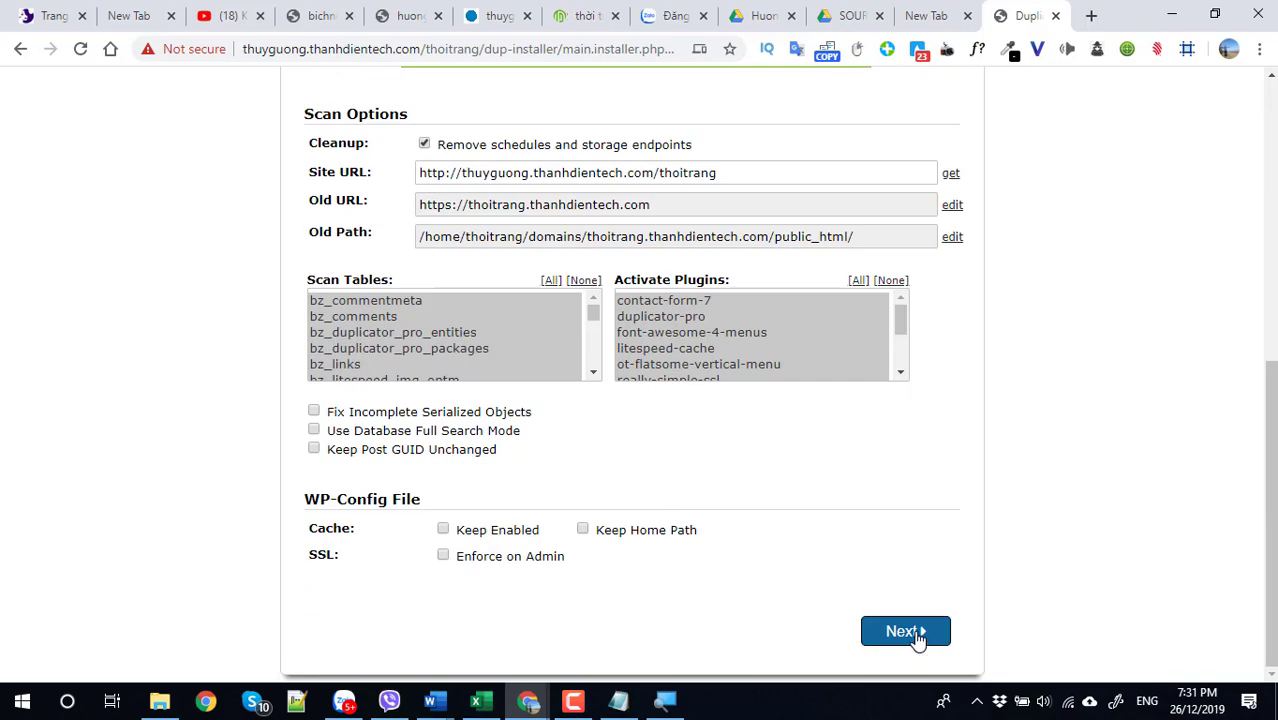
scroll(742, 491, "up", 5)
scroll(548, 442, "down", 5)
scroll(903, 592, "up", 1)
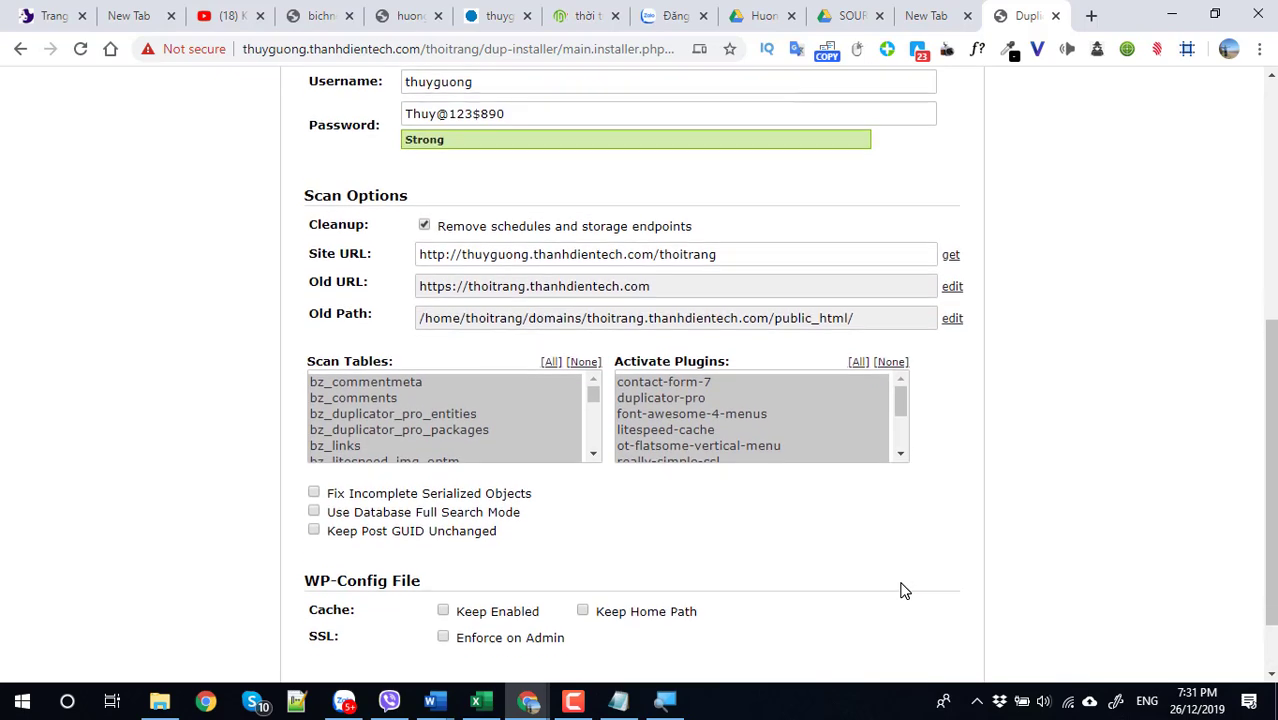
scroll(903, 592, "down", 1)
left_click(910, 630)
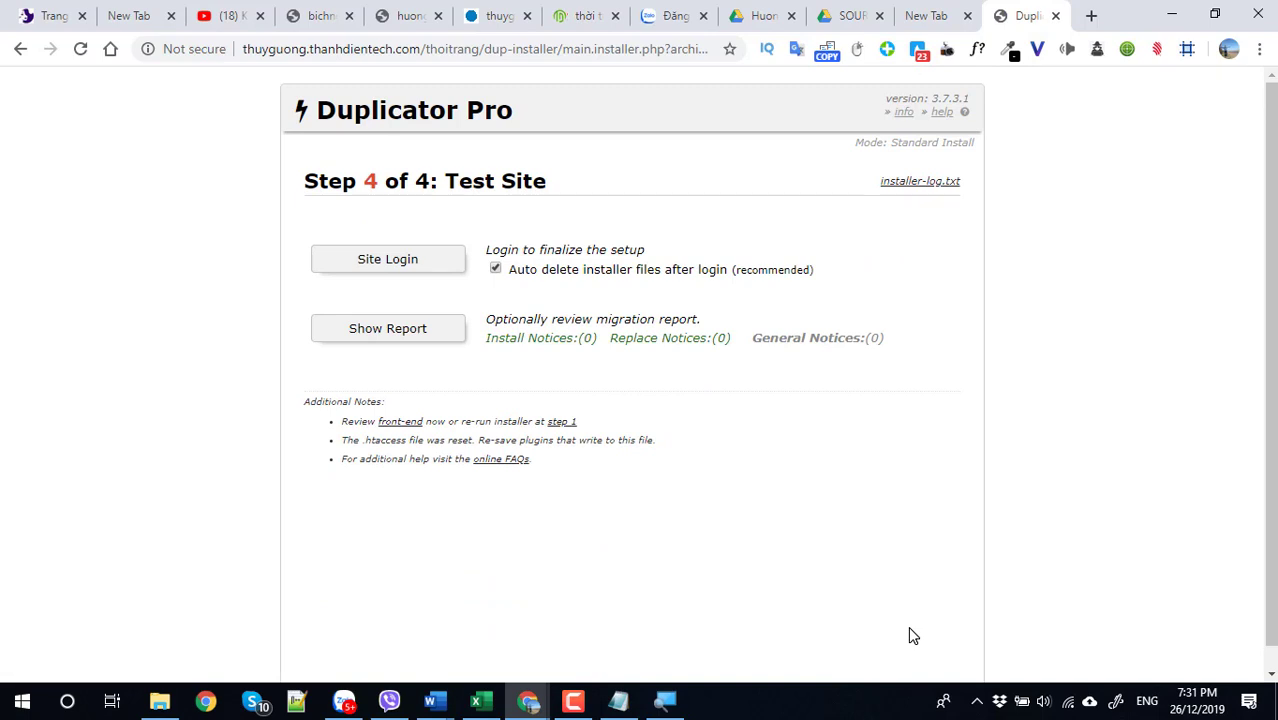
Step: Open the migrated shop's login page and enter the admin username and password
left_click(390, 272)
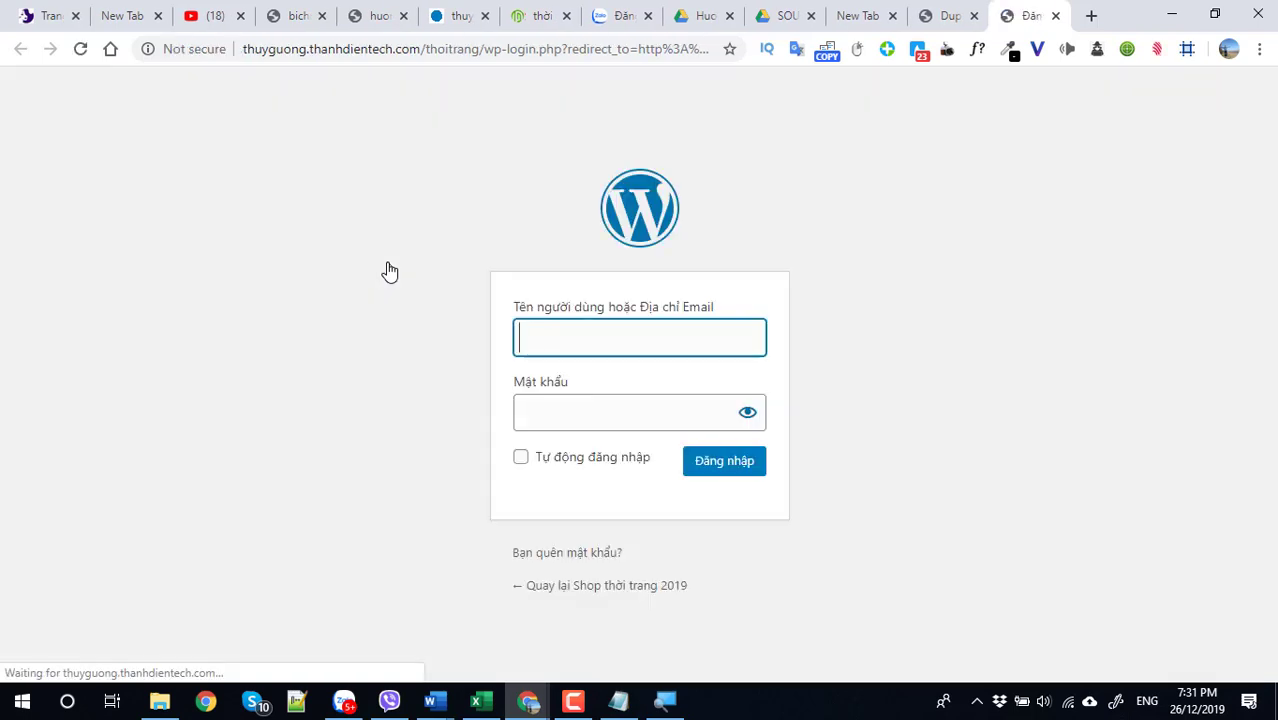
type("THU")
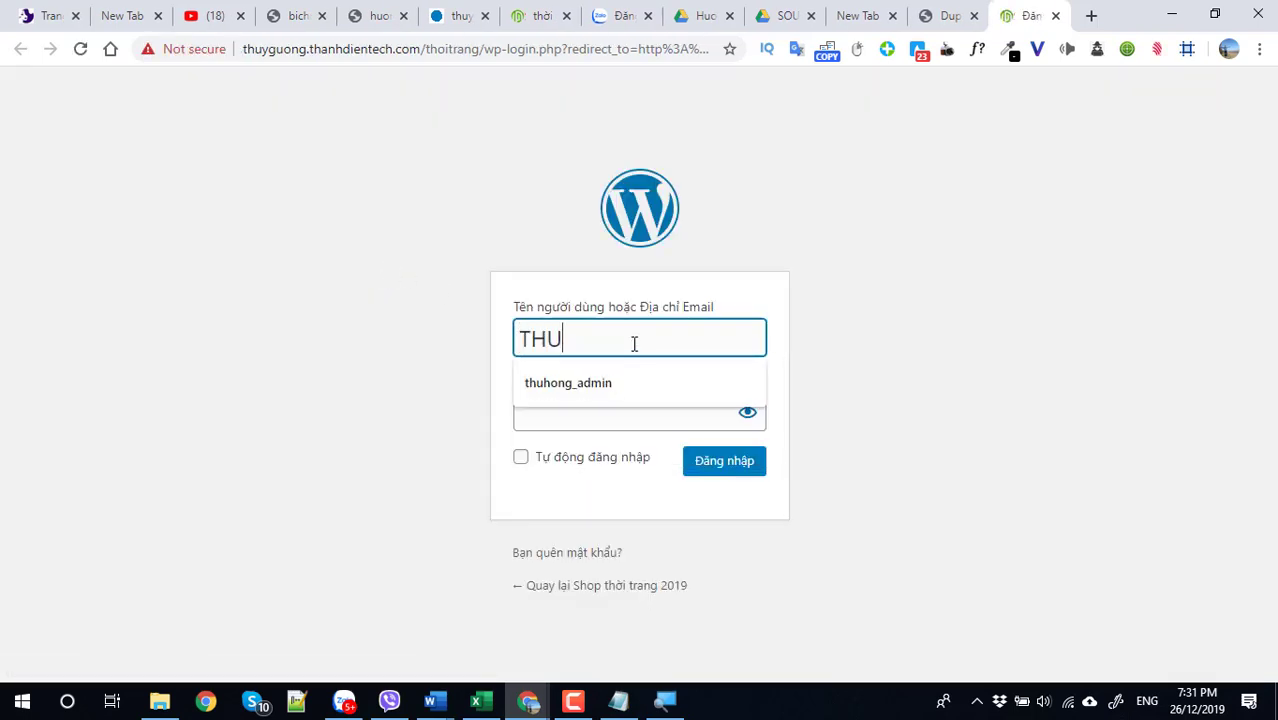
key("BackSpace")
key("BackSpace")
key("BackSpace")
type("hu")
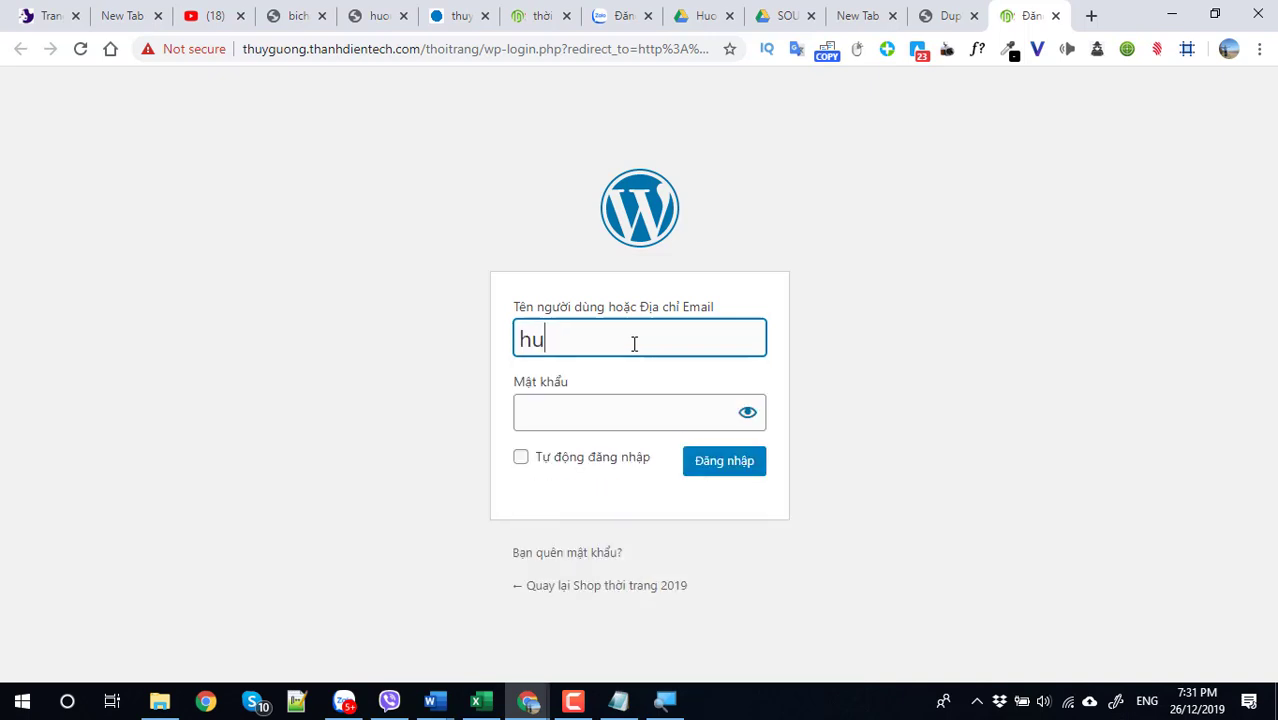
key("BackSpace")
key("BackSpace")
type("thuygu")
key("Tab")
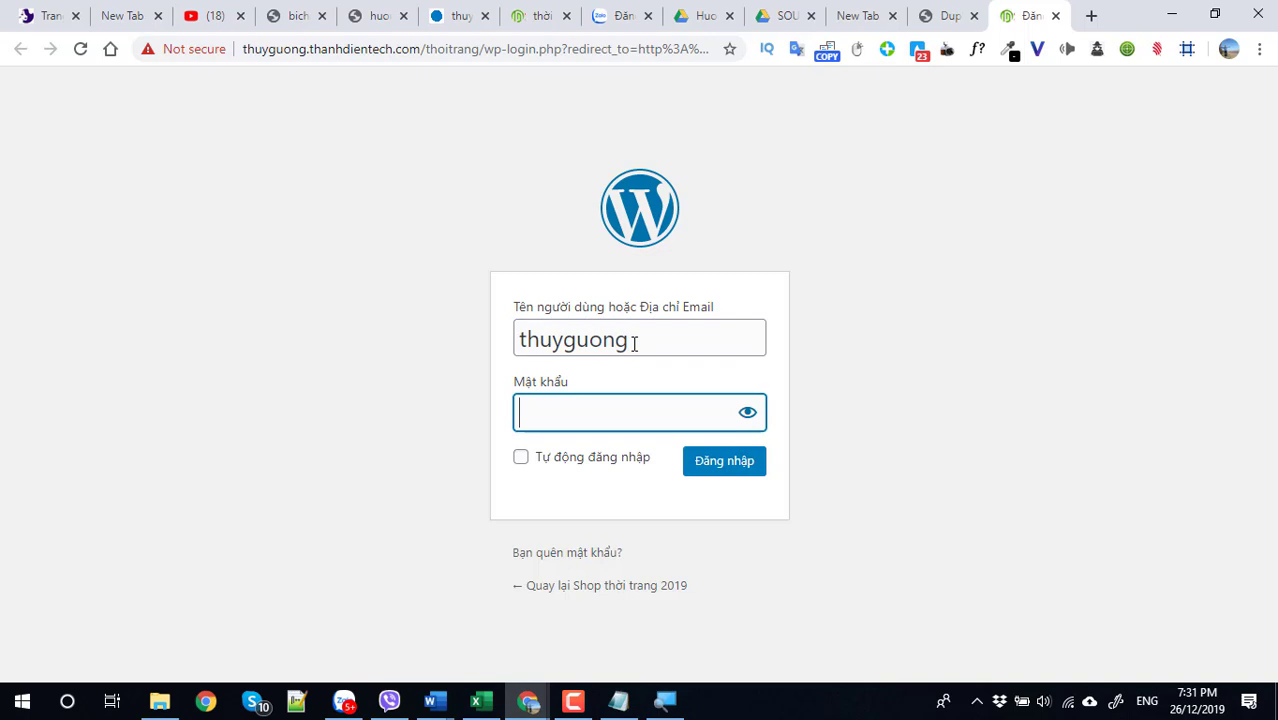
Step: Retype the password, reveal it to verify it, and sign in to the dashboard
left_click(745, 414)
left_click(745, 414)
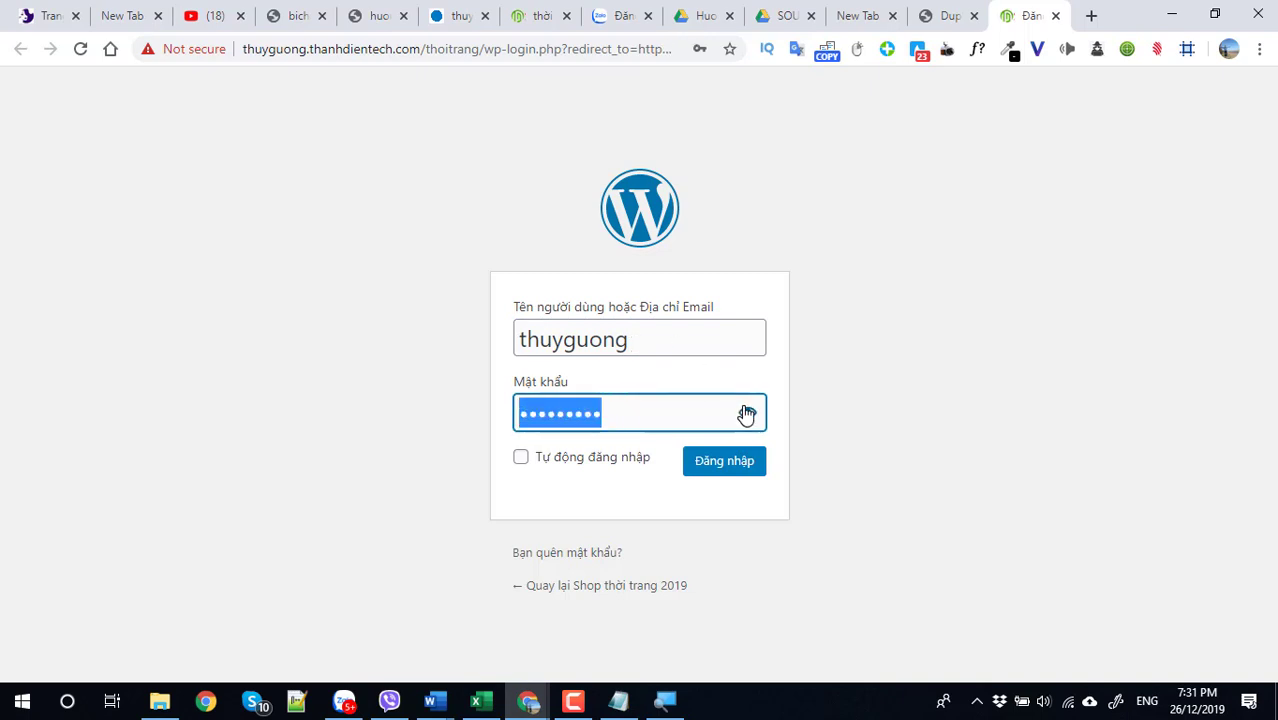
left_click(653, 416)
double_click(541, 418)
type("t")
key("BackSpace")
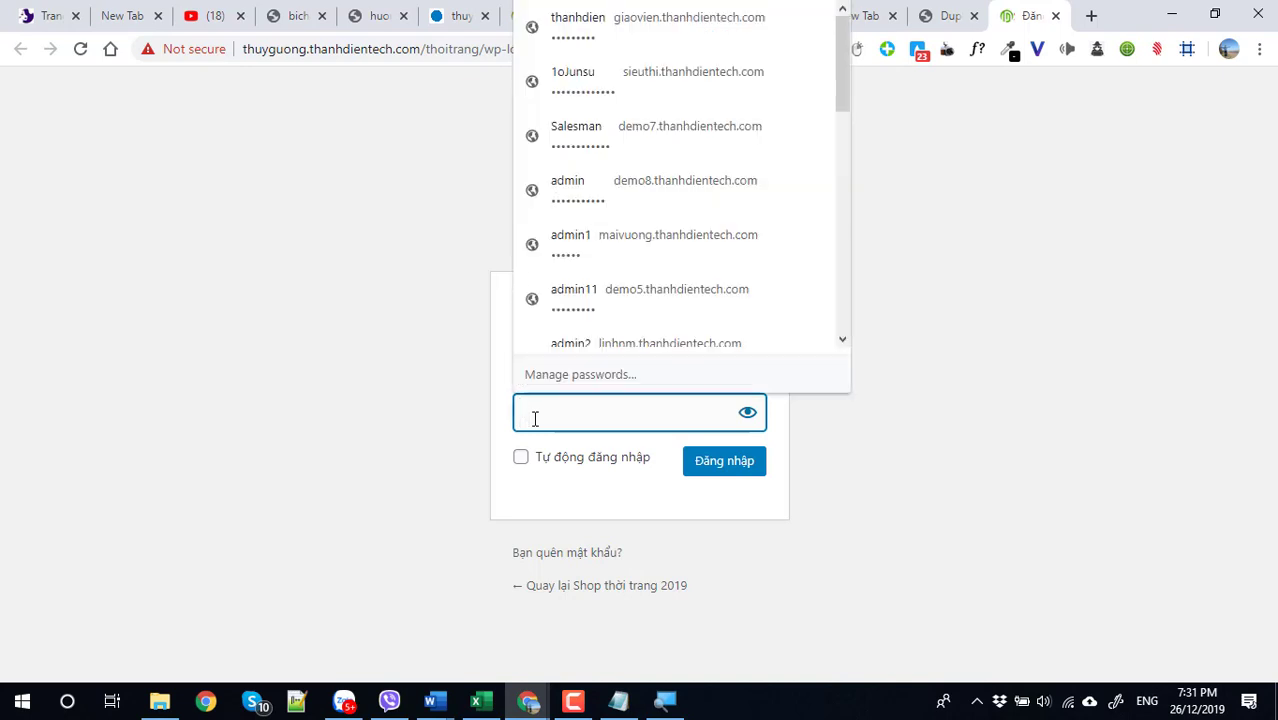
type("t")
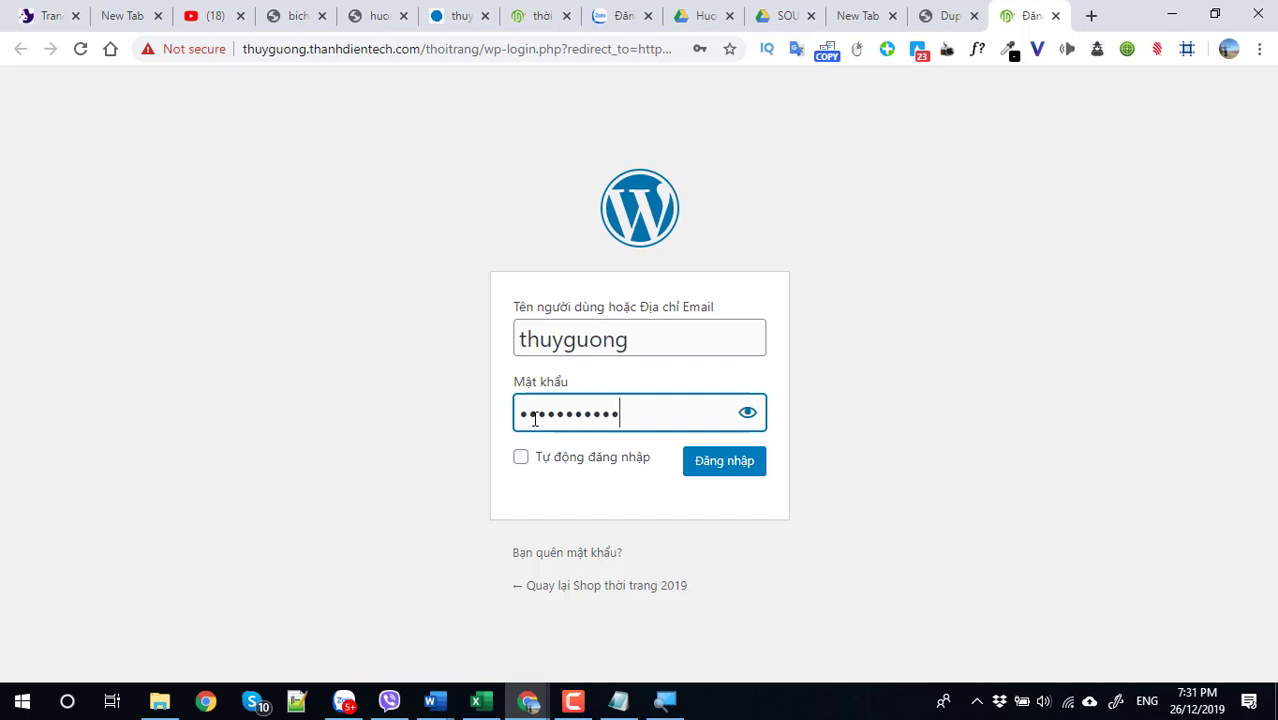
left_click(755, 413)
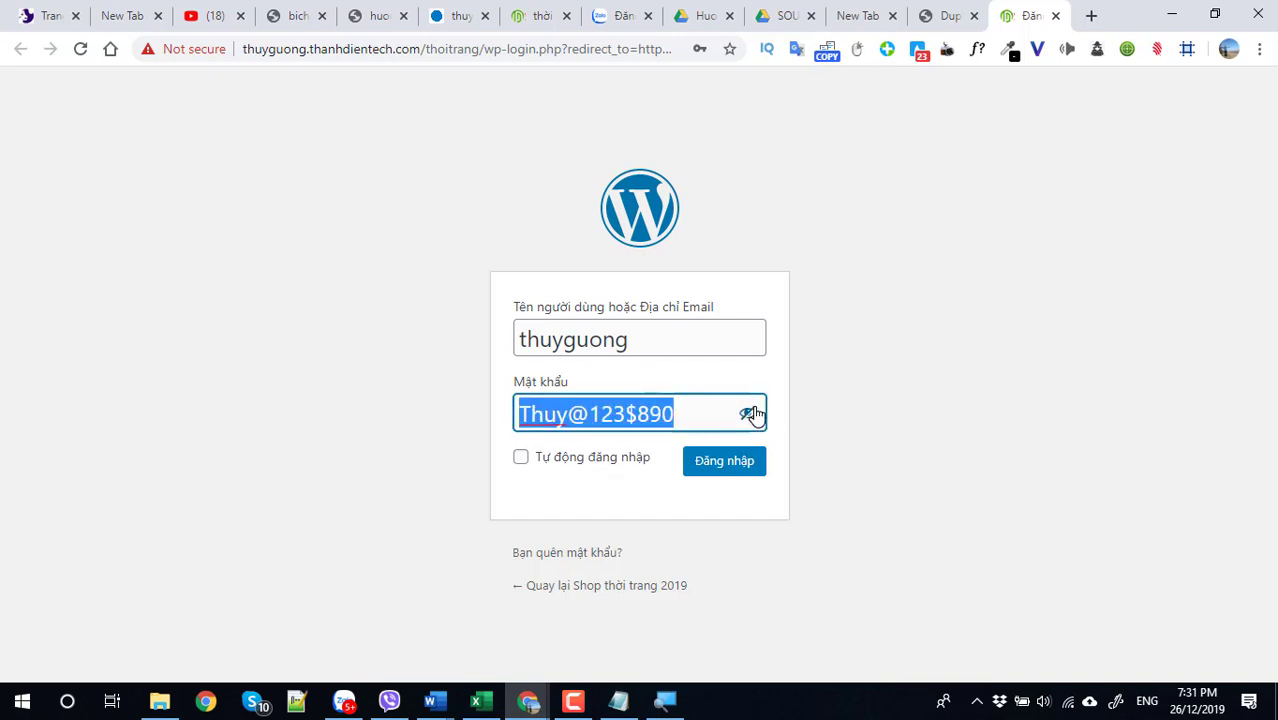
left_click(706, 468)
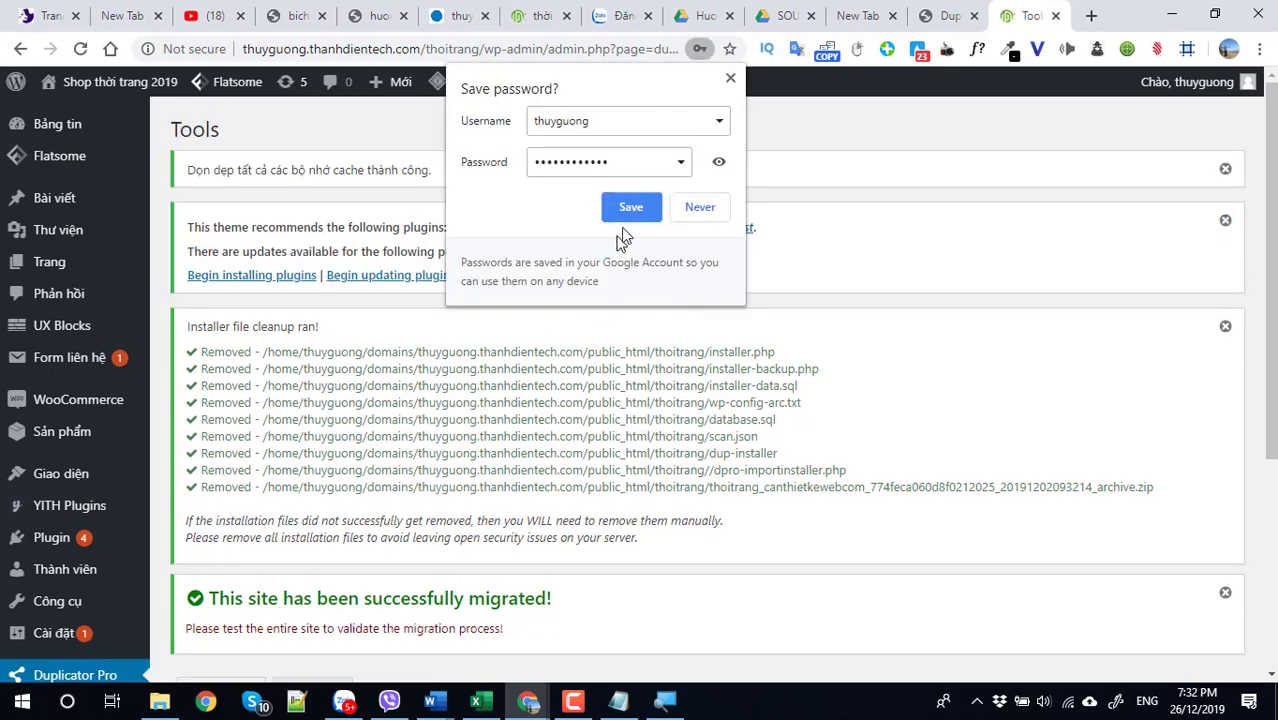
Step: Save the login in Chrome and open the storefront in a new tab from the site-name link
left_click(631, 208)
scroll(277, 385, "down", 3)
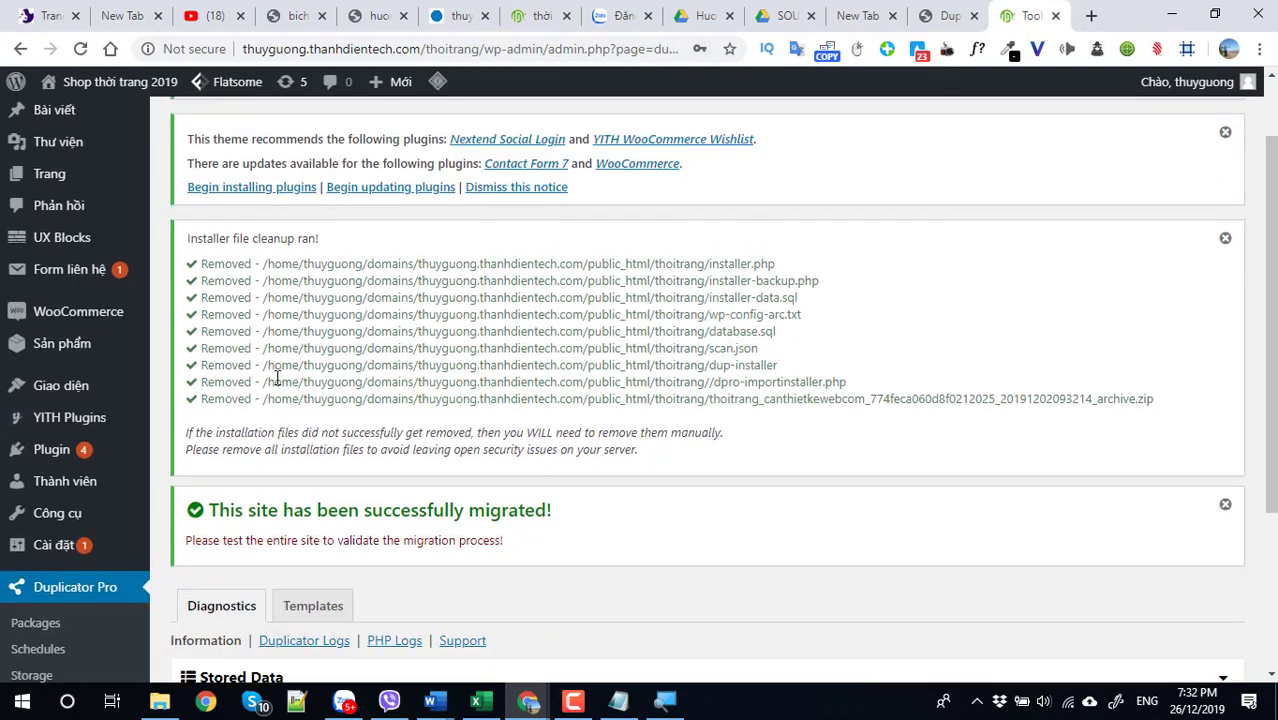
scroll(277, 385, "up", 4)
mouse_move(137, 84)
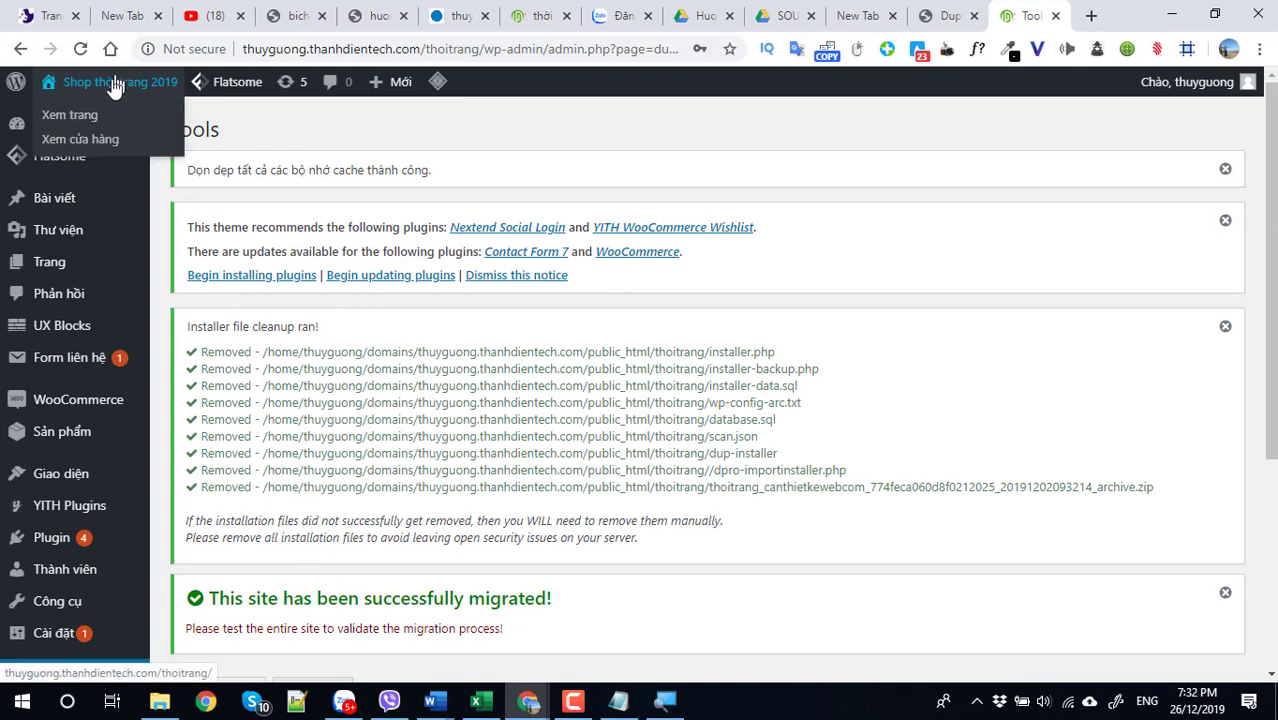
right_click(87, 117)
left_click(125, 126)
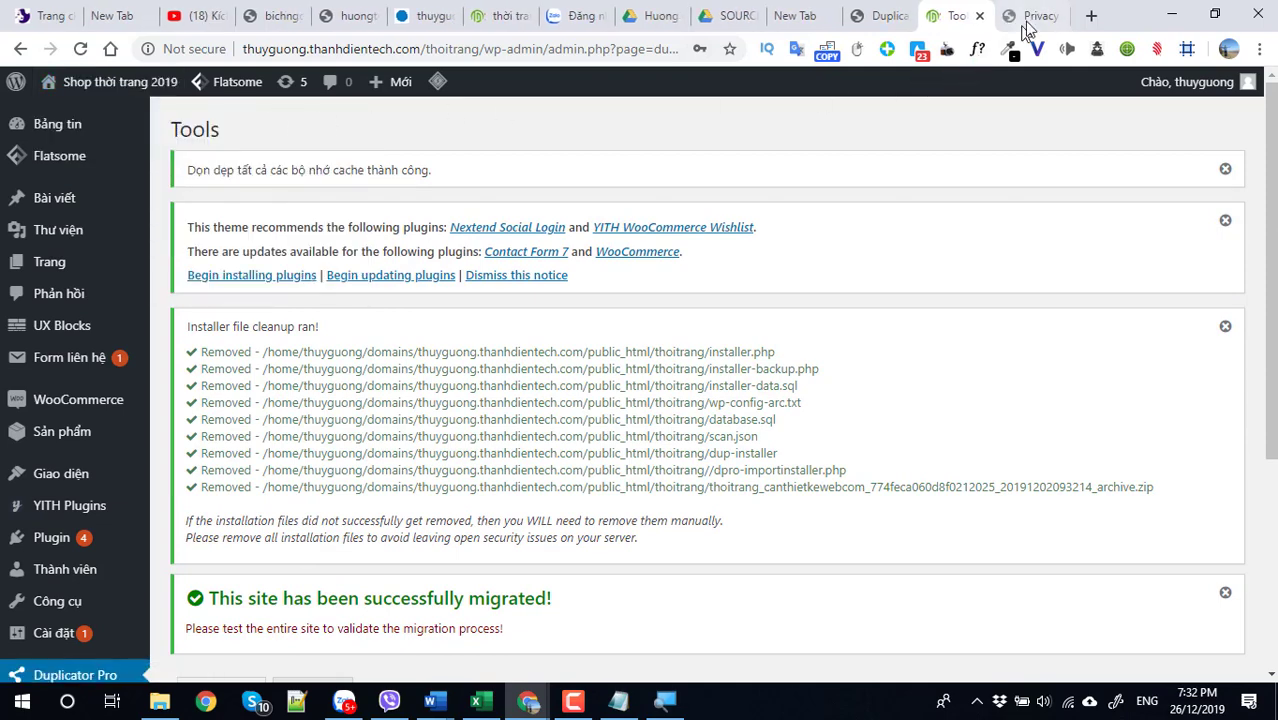
Step: View the storefront's certificate privacy warning, then return to the Duplicator Pro Tools page
left_click(1030, 15)
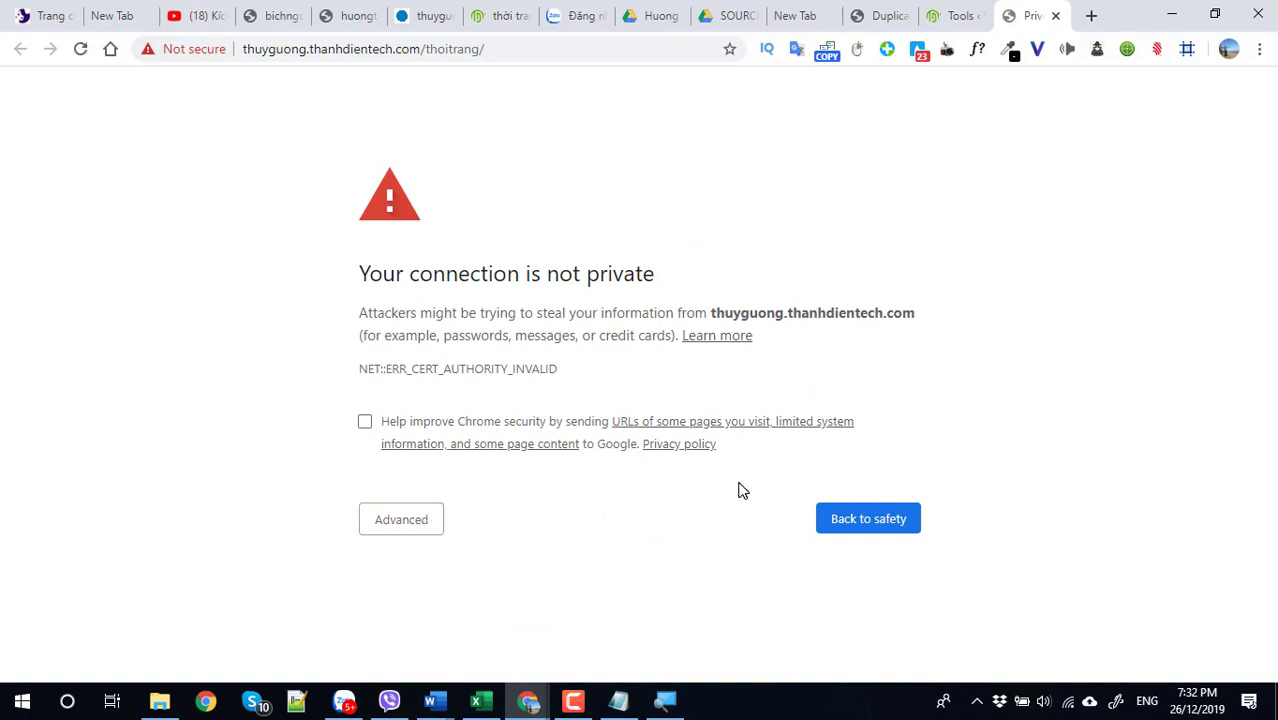
key("ctrl+shift+Tab")
scroll(318, 452, "down", 3)
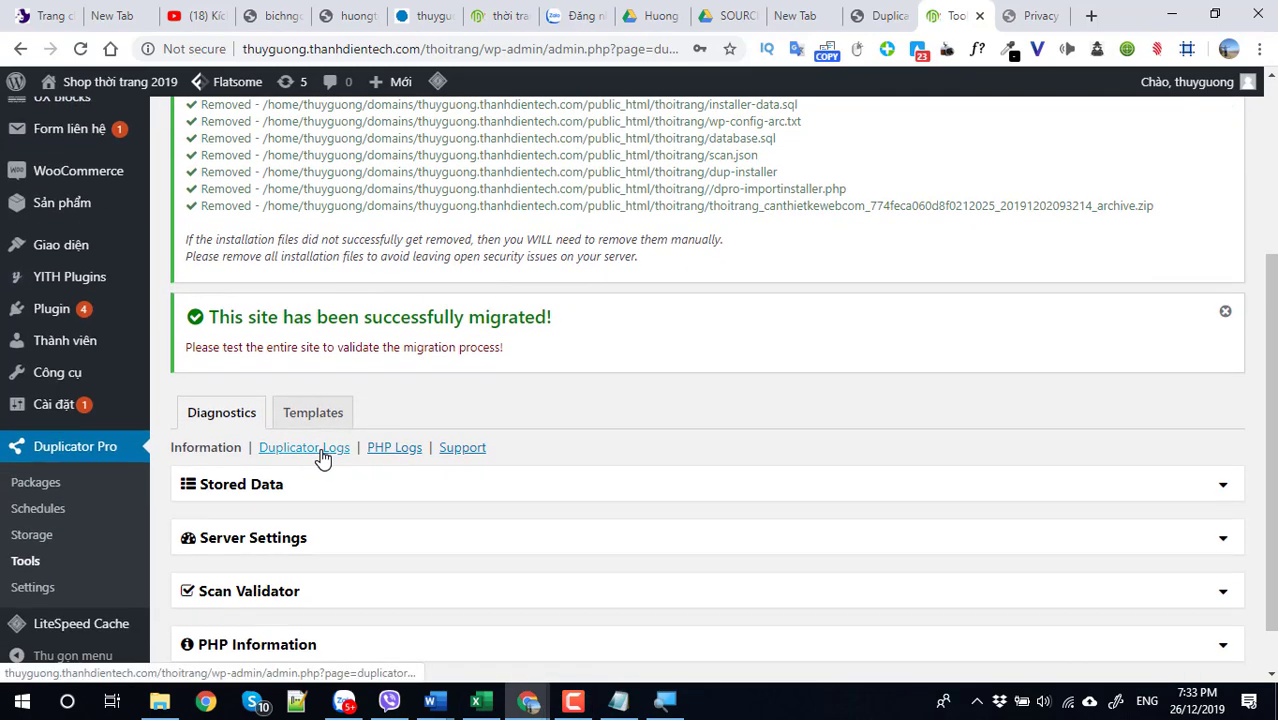
scroll(322, 452, "up", 4)
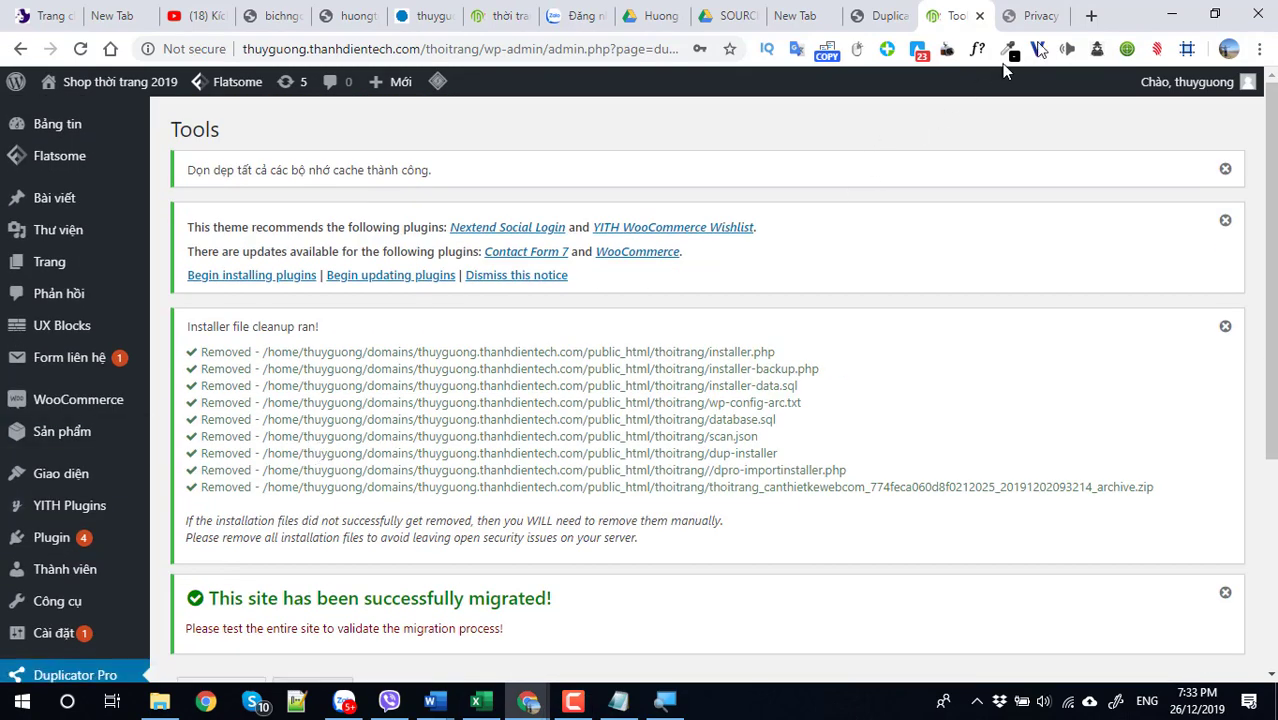
left_click(1020, 15)
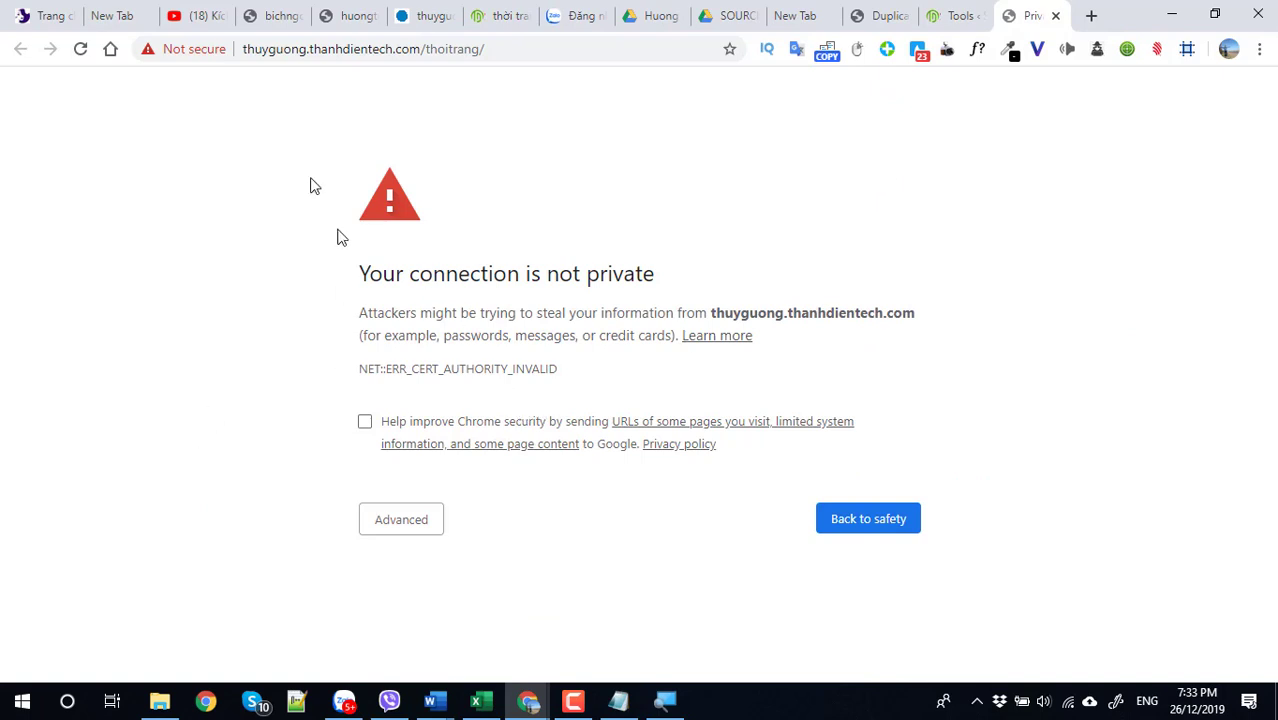
left_click(876, 12)
left_click(953, 20)
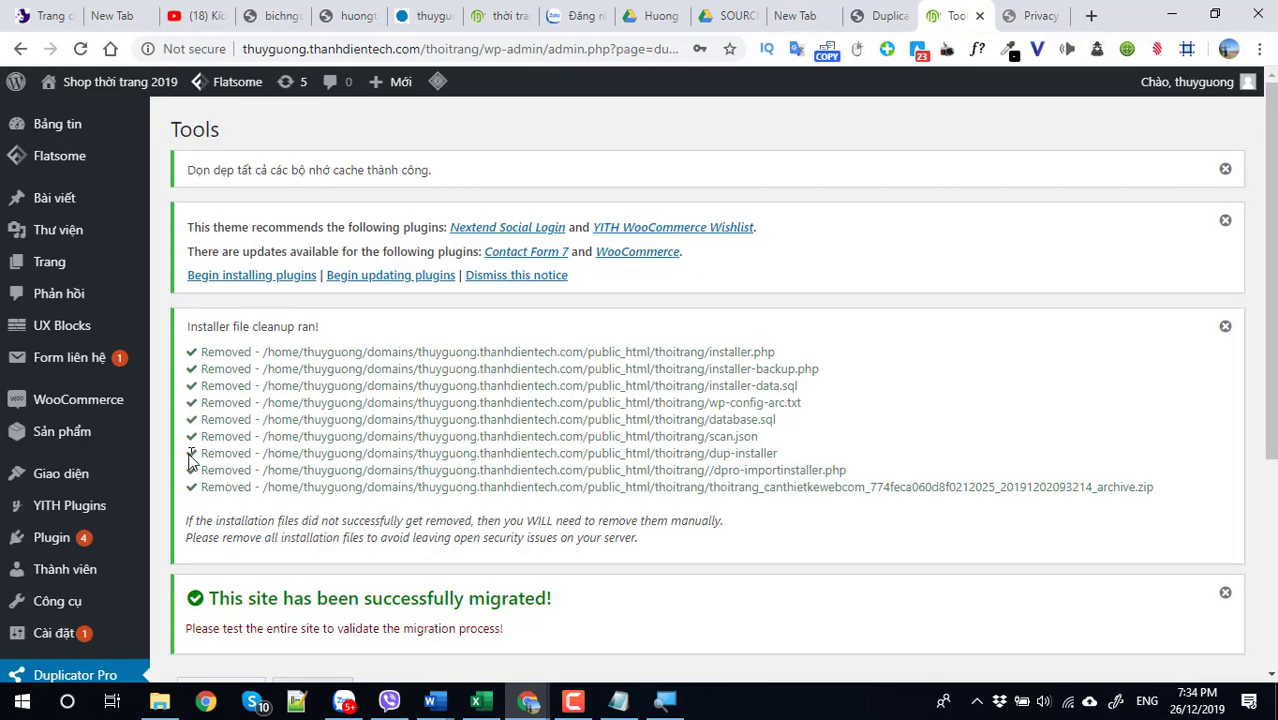
scroll(185, 470, "down", 1)
Step: Deactivate the LiteSpeed Cache plugin in the installed plugins list
left_click(58, 446)
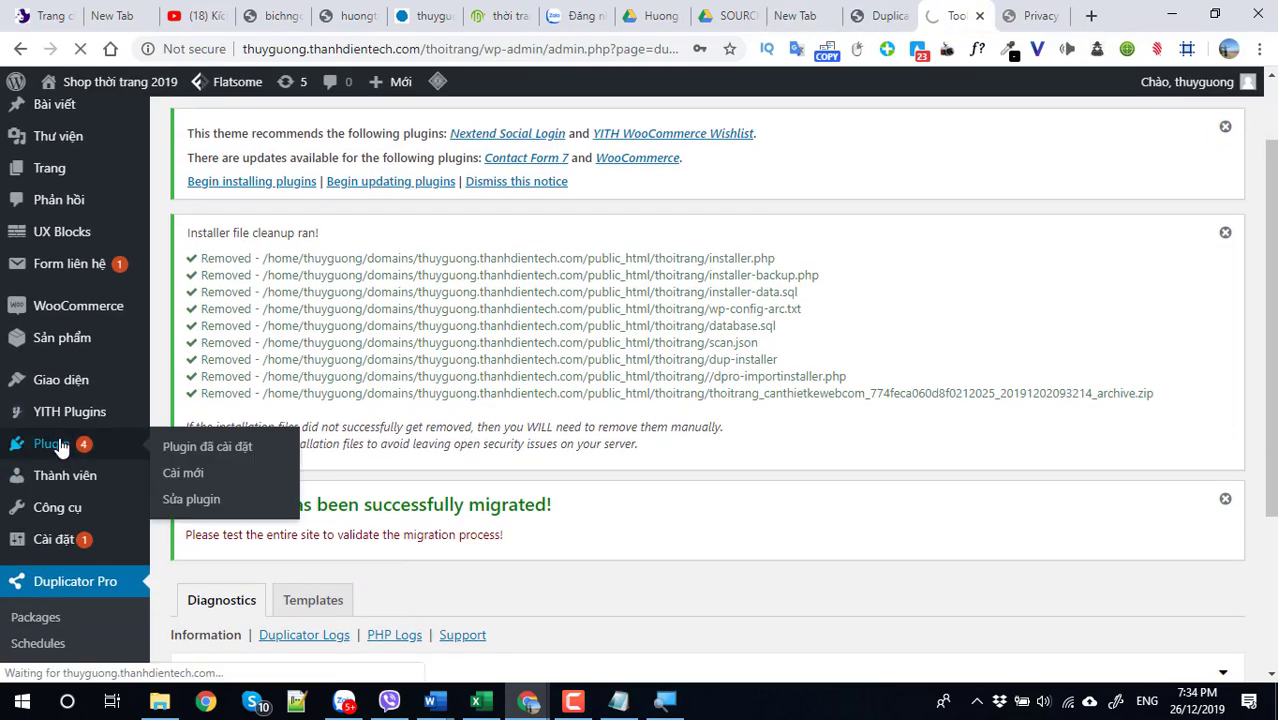
scroll(369, 449, "down", 4)
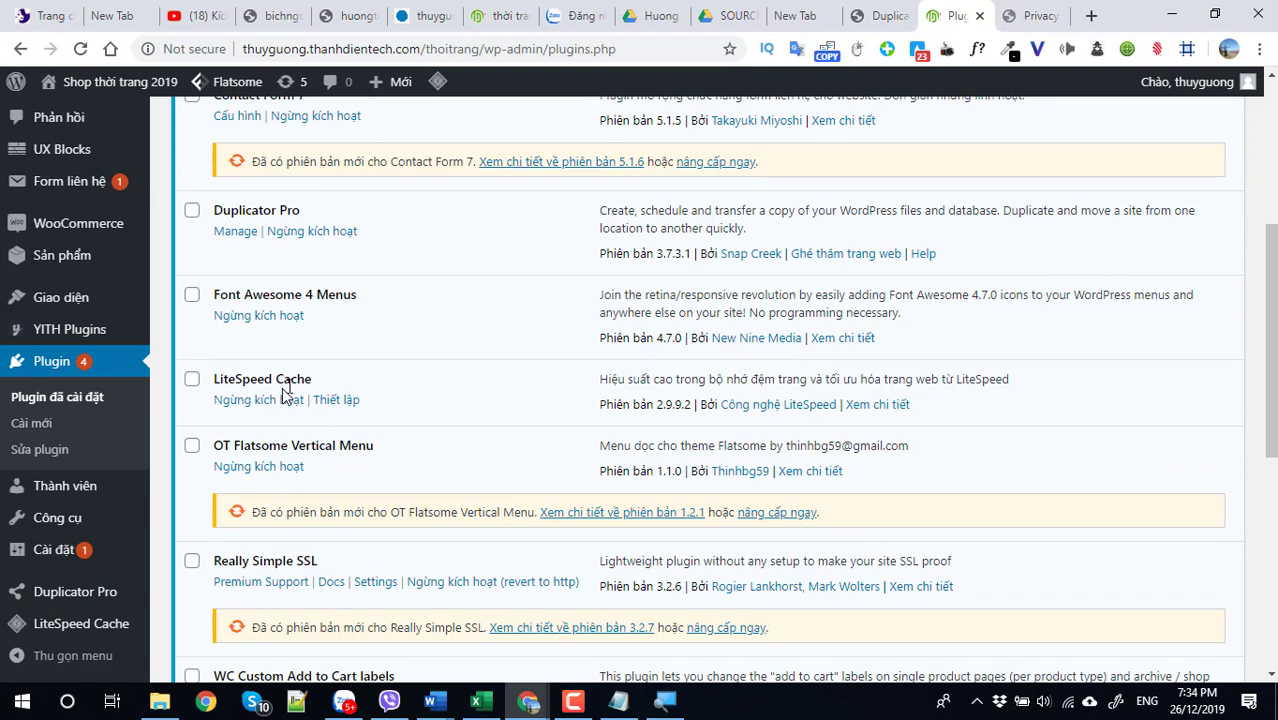
left_click_drag(283, 375, 212, 378)
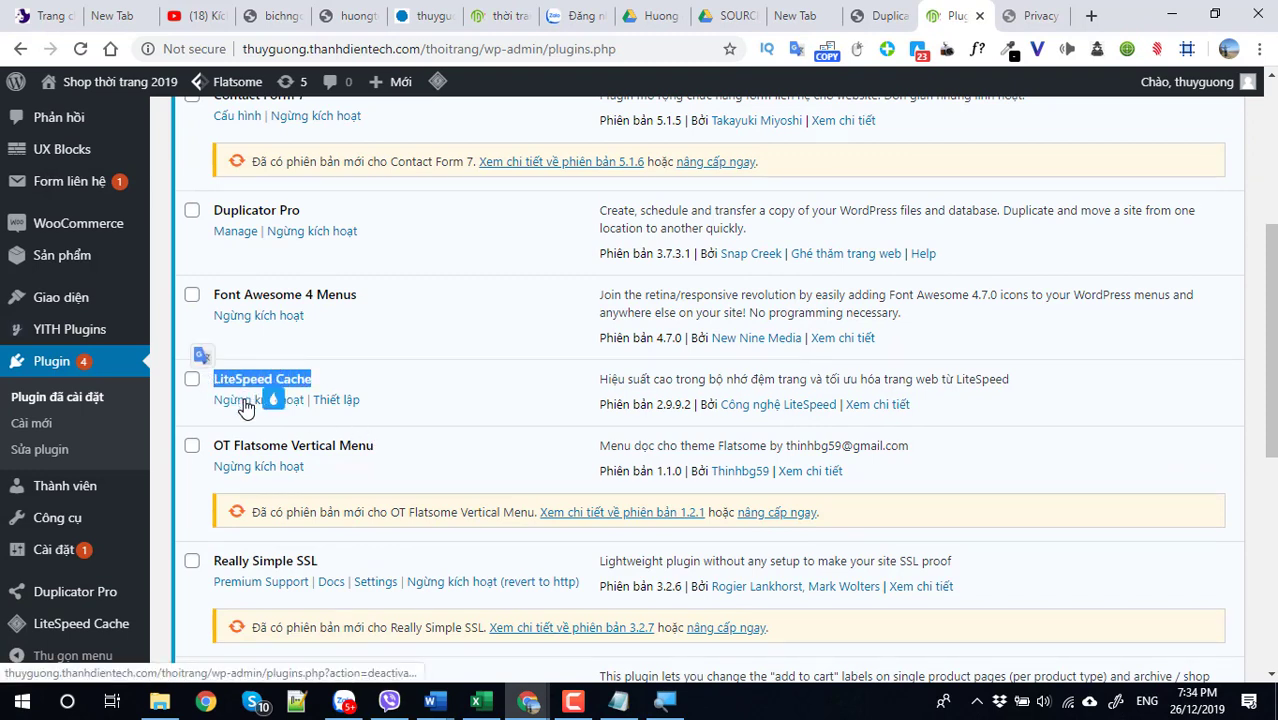
left_click(245, 403)
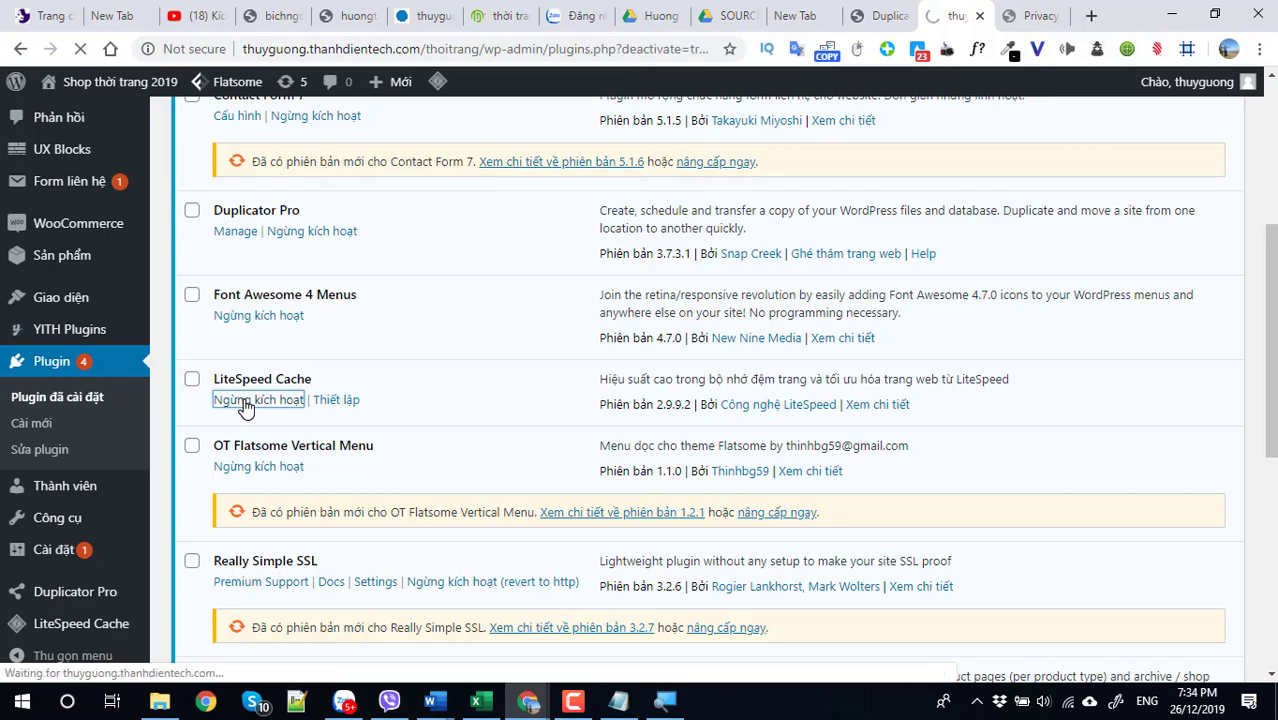
Step: Deactivate Really Simple SSL, choosing the revert-to-http option
scroll(250, 410, "down", 5)
scroll(272, 416, "down", 3)
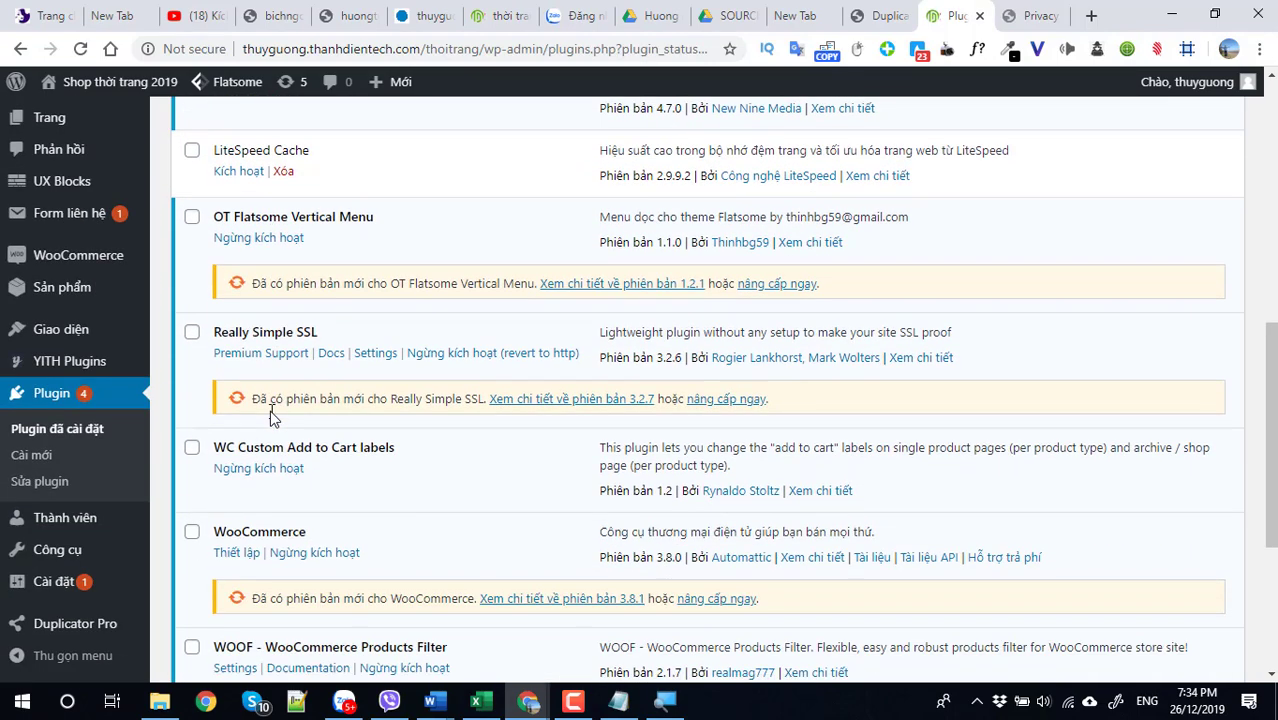
scroll(270, 418, "down", 3)
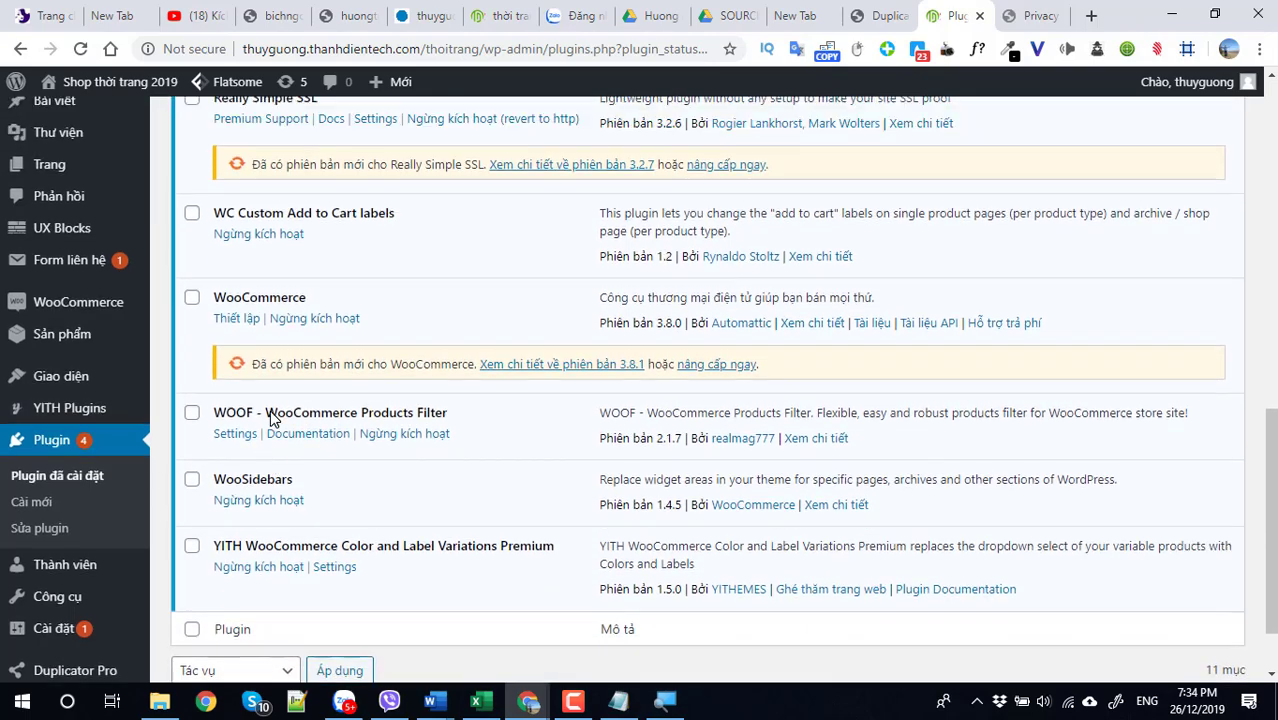
scroll(271, 411, "up", 2)
scroll(271, 413, "up", 1)
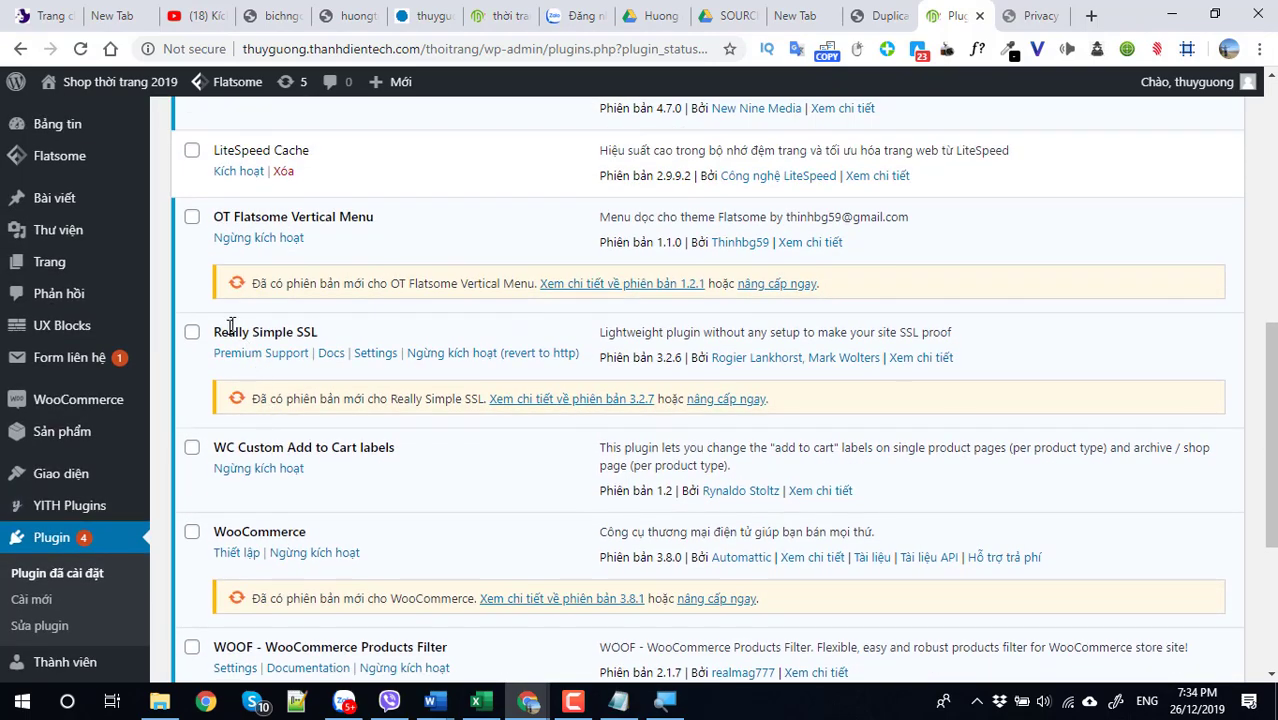
left_click_drag(225, 332, 293, 335)
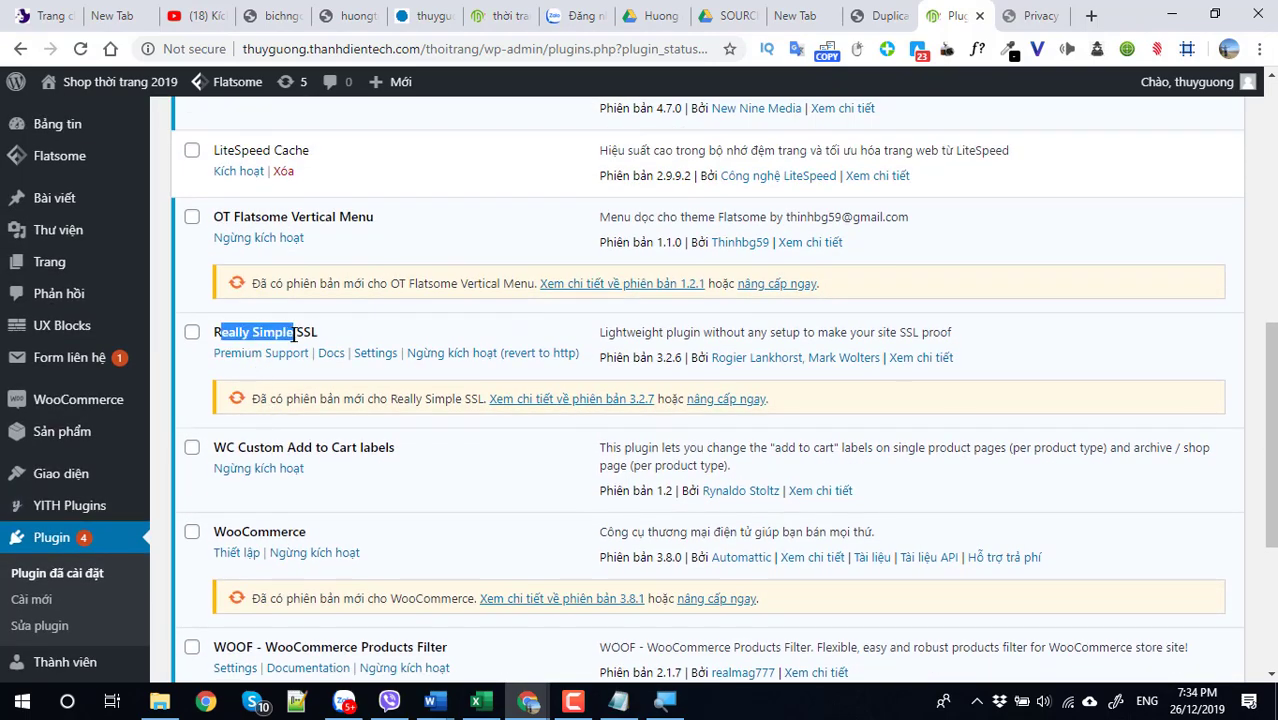
left_click(465, 354)
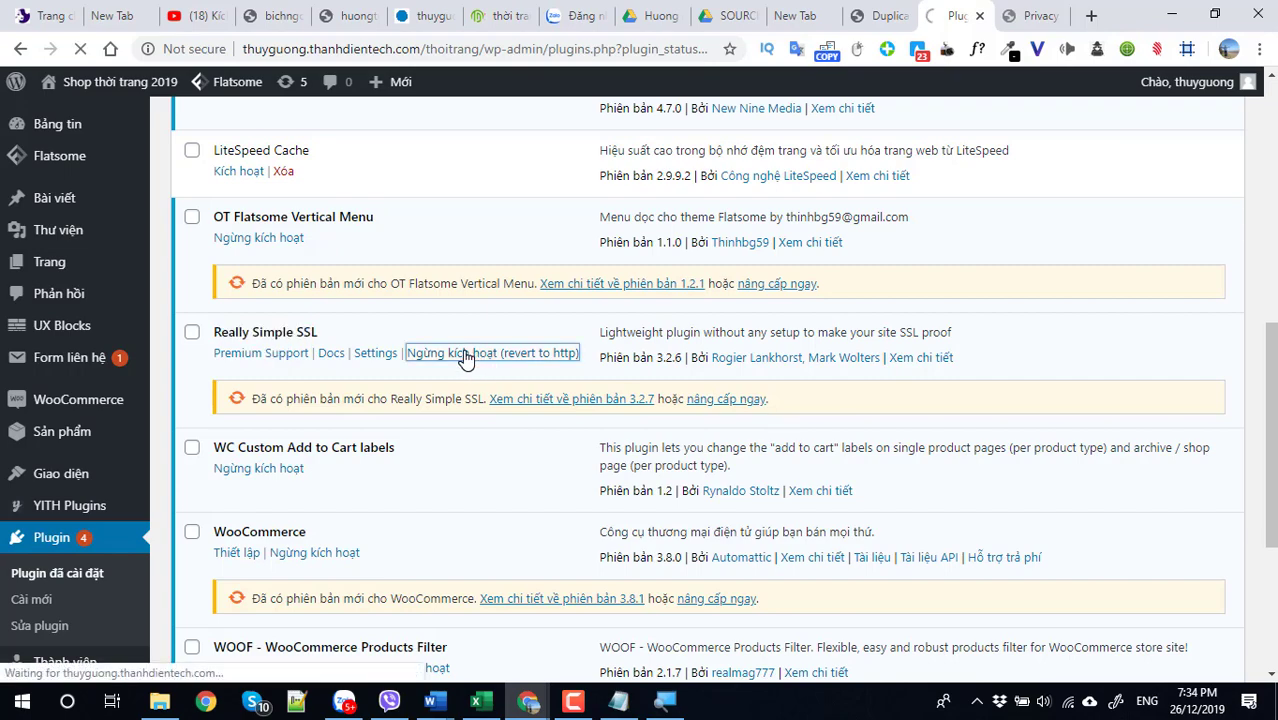
scroll(464, 365, "down", 3)
scroll(464, 370, "down", 4)
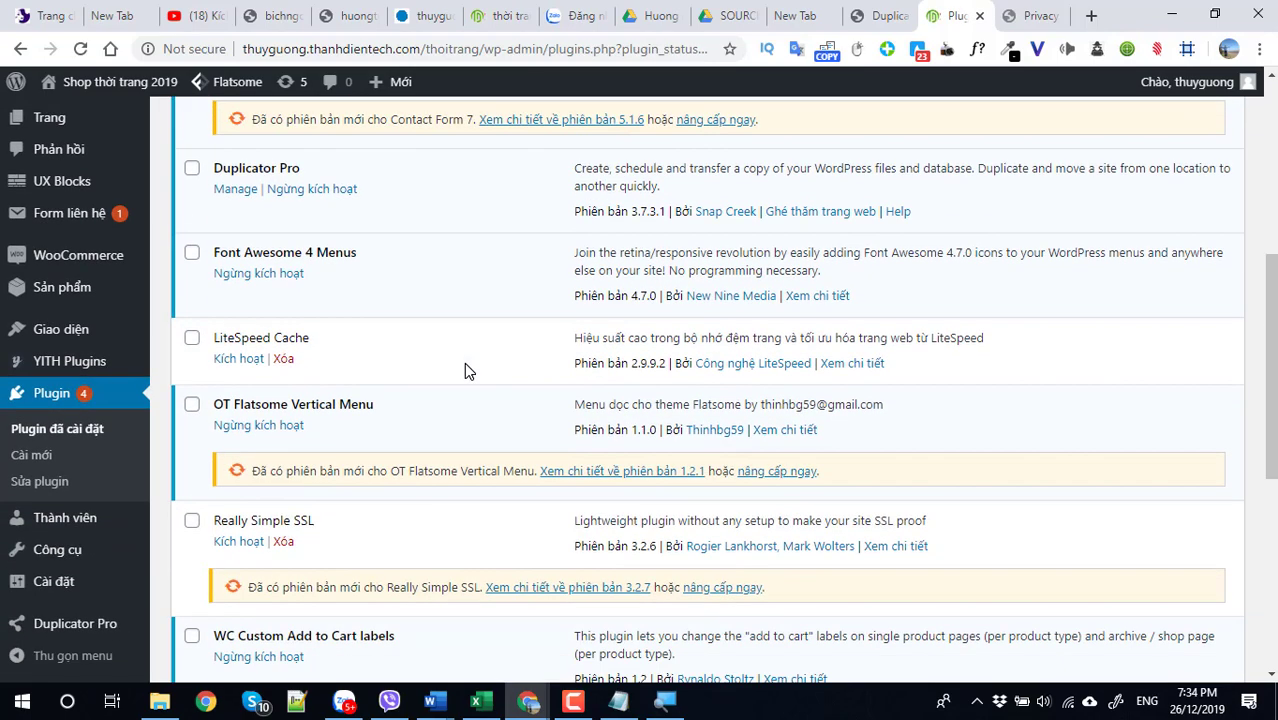
scroll(476, 325, "up", 3)
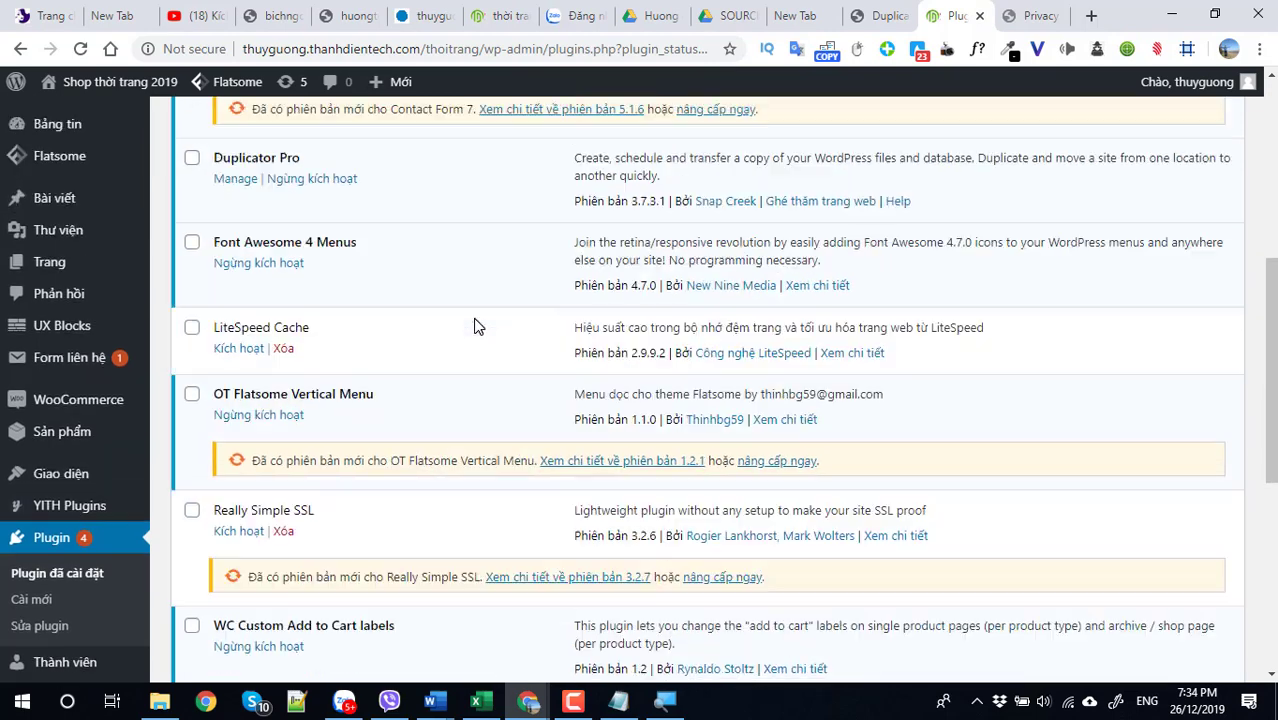
Step: Open the migrated storefront in a new tab from the admin bar's site link
right_click(84, 119)
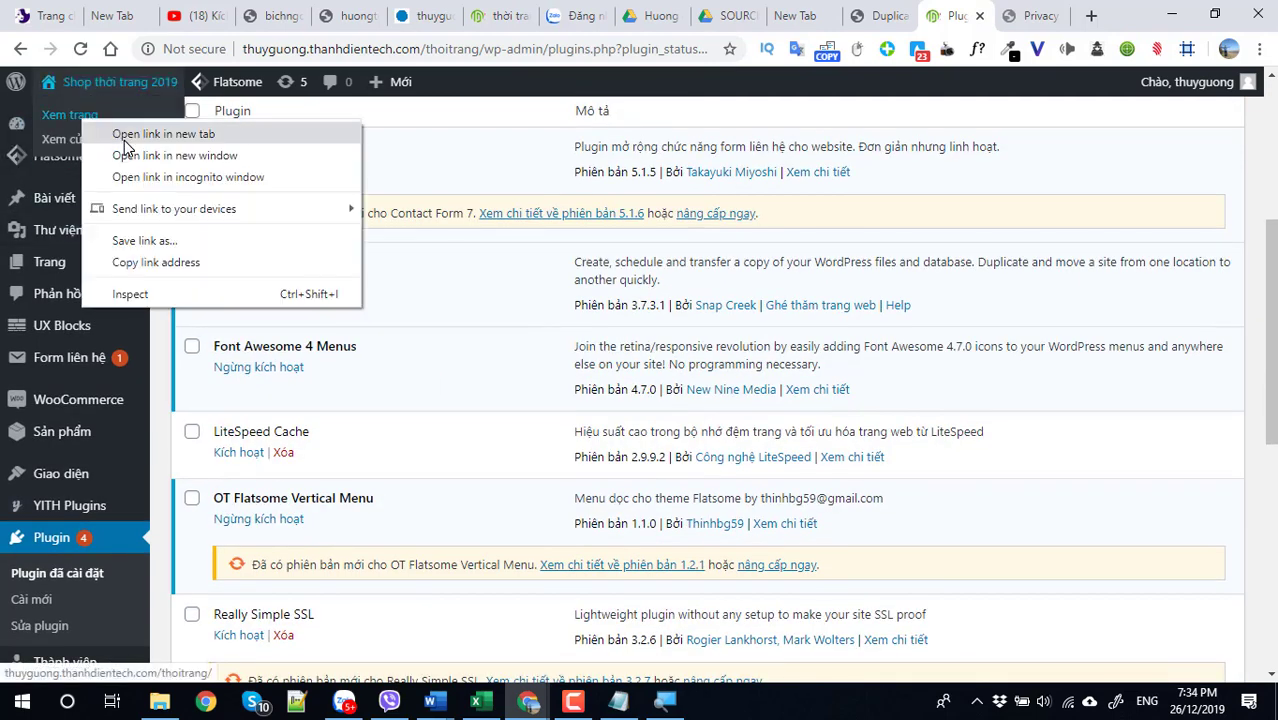
left_click(124, 142)
left_click(966, 15)
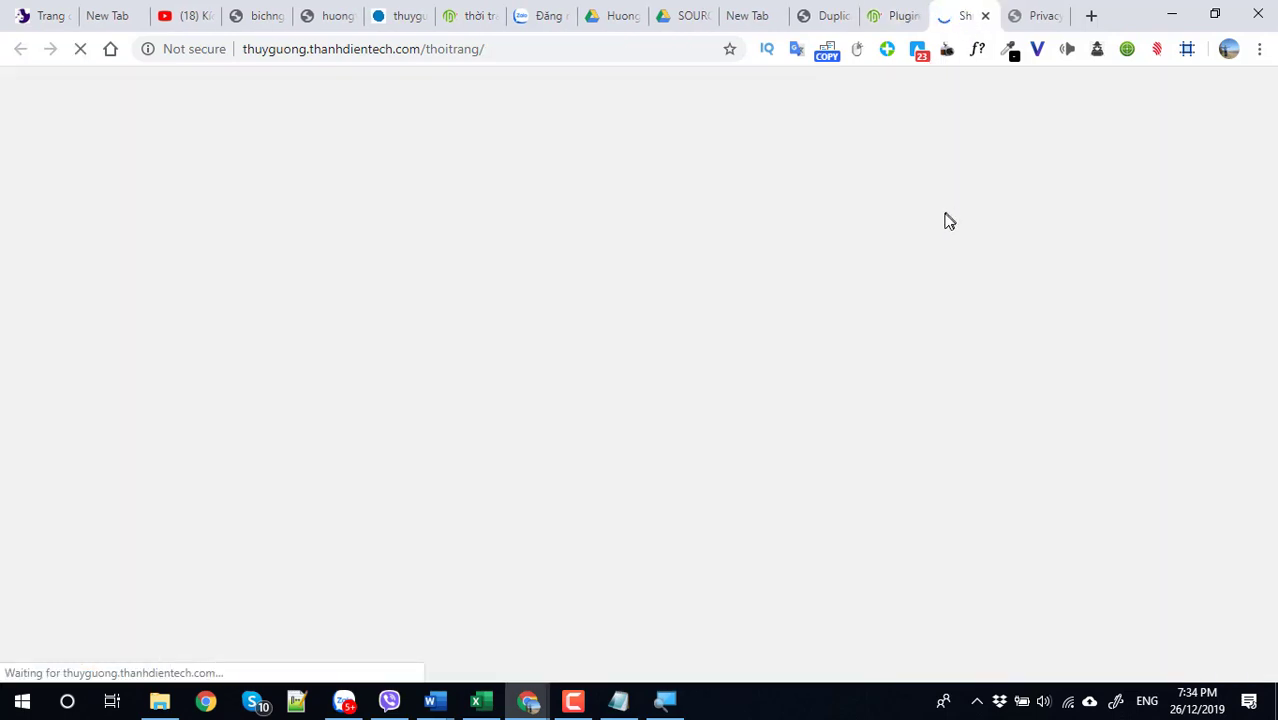
scroll(727, 391, "down", 12)
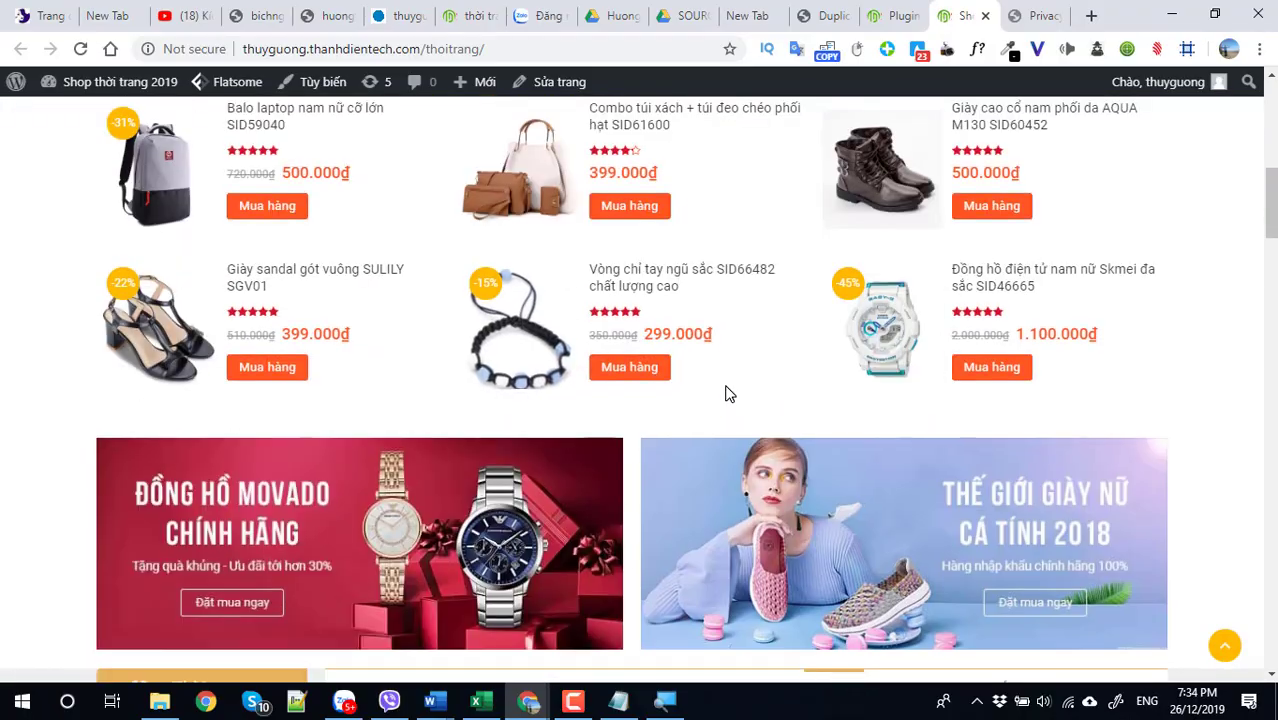
scroll(733, 400, "up", 10)
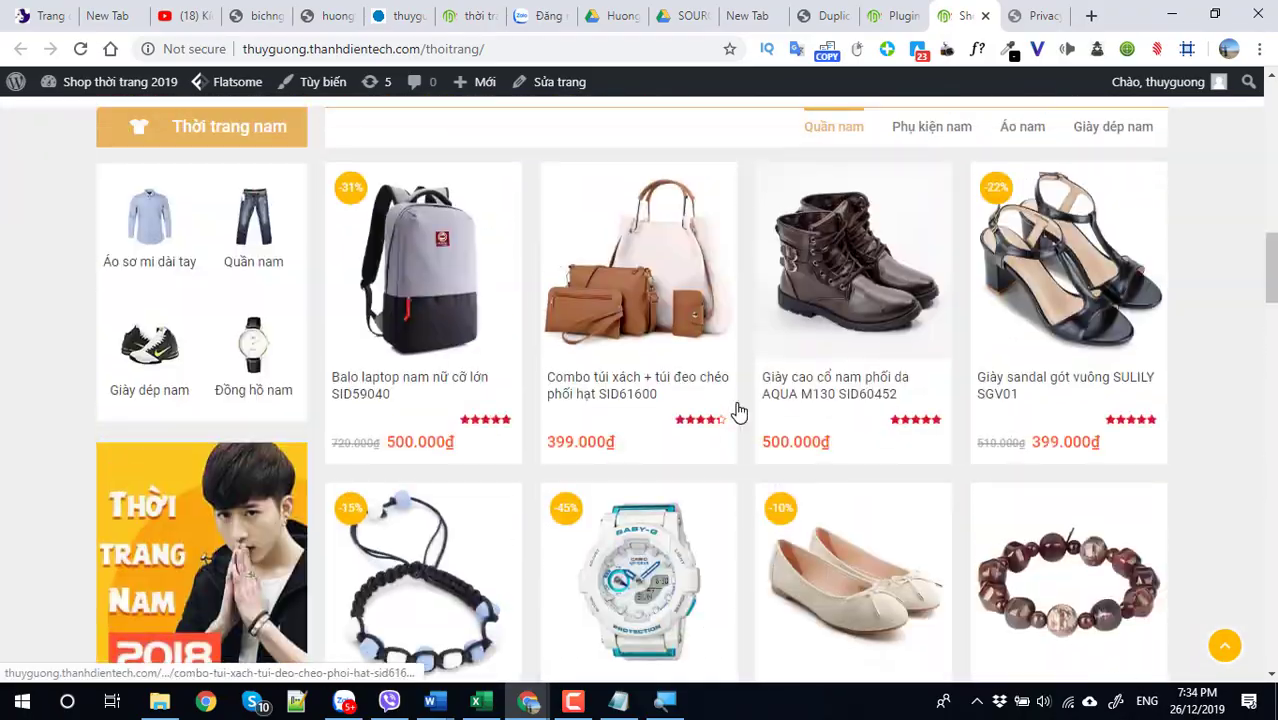
scroll(736, 410, "up", 4)
Step: Open the 'Combo túi xách + túi đeo chéo phối hạt SID61600' product page from the homepage
scroll(736, 400, "down", 10)
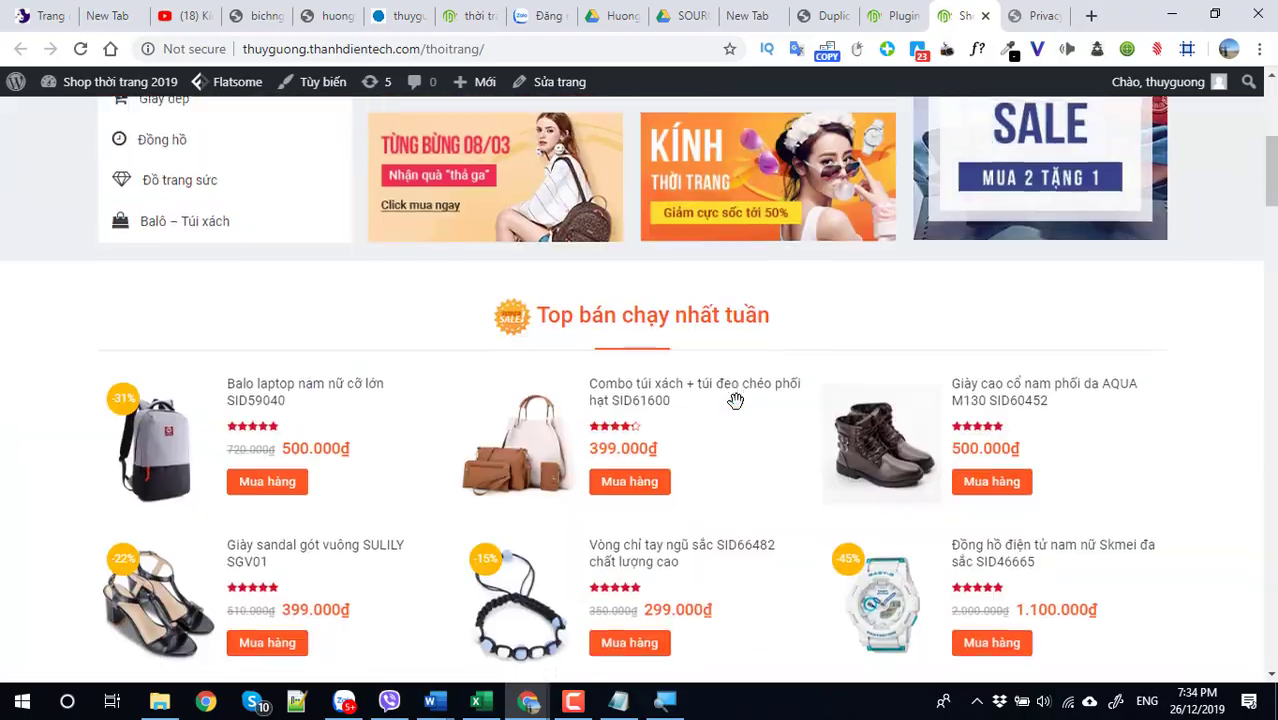
scroll(736, 405, "down", 9)
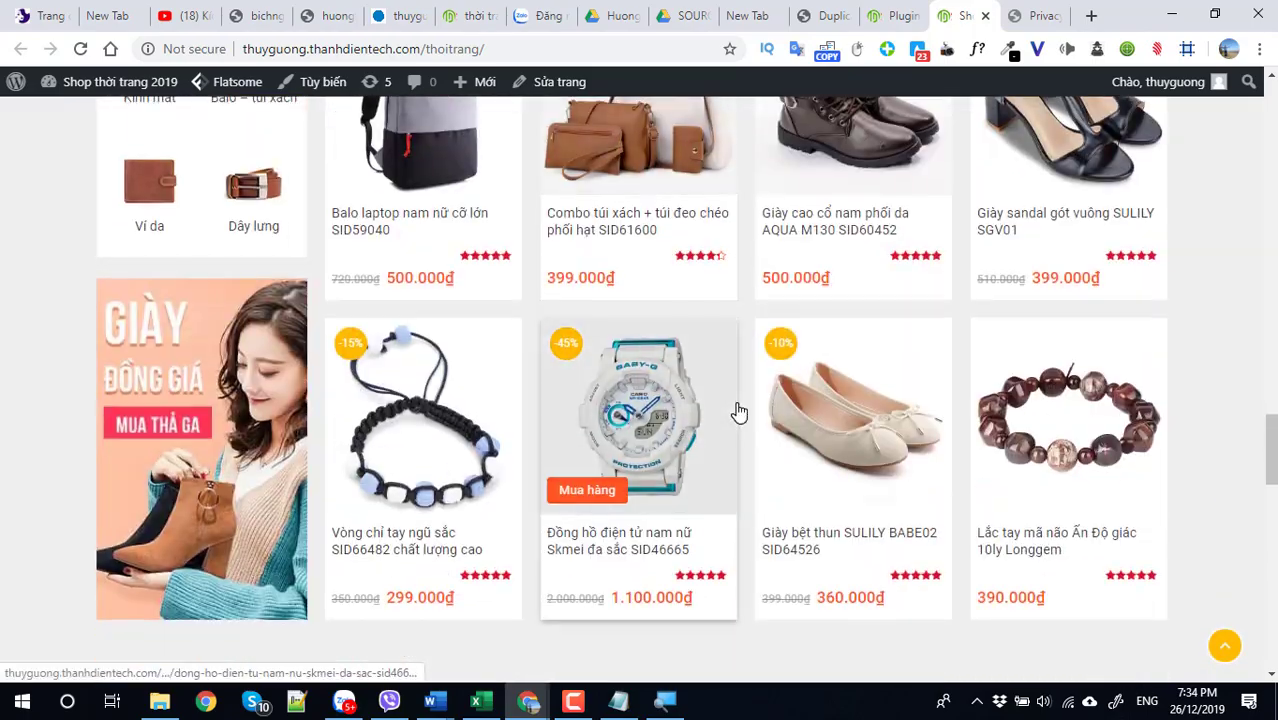
scroll(737, 408, "up", 9)
scroll(737, 410, "up", 10)
scroll(722, 414, "down", 3)
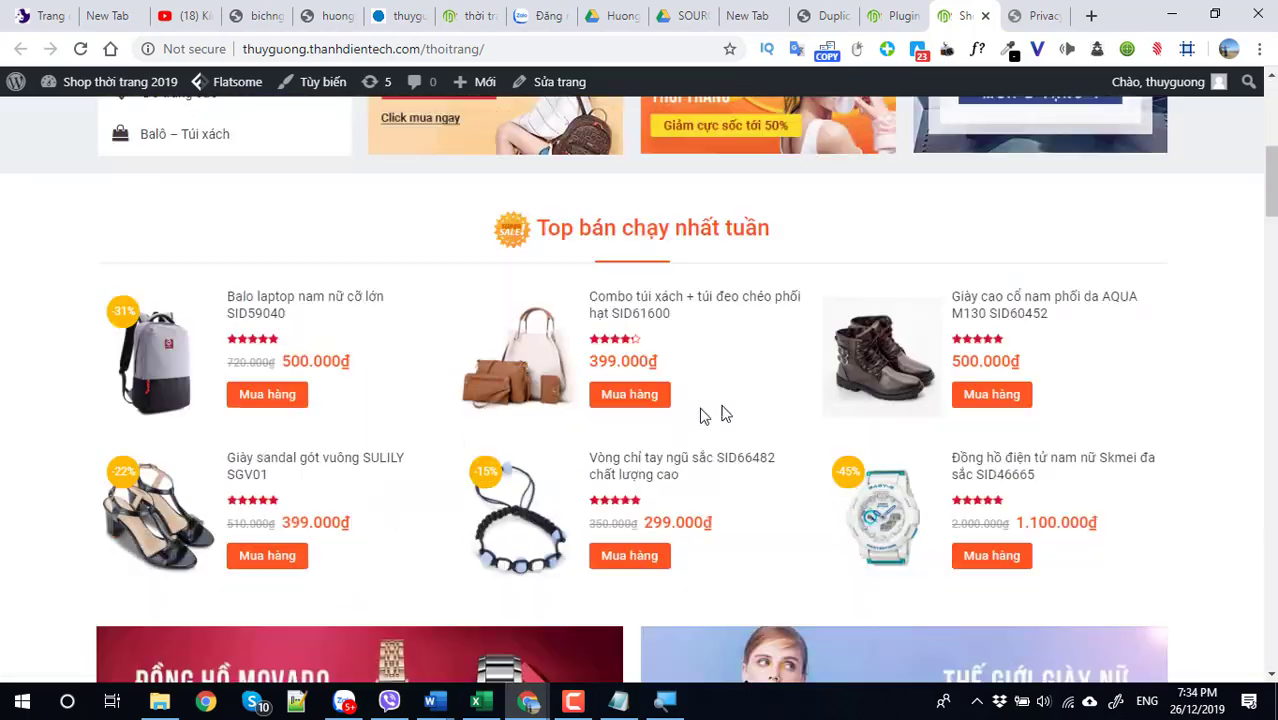
left_click(614, 305)
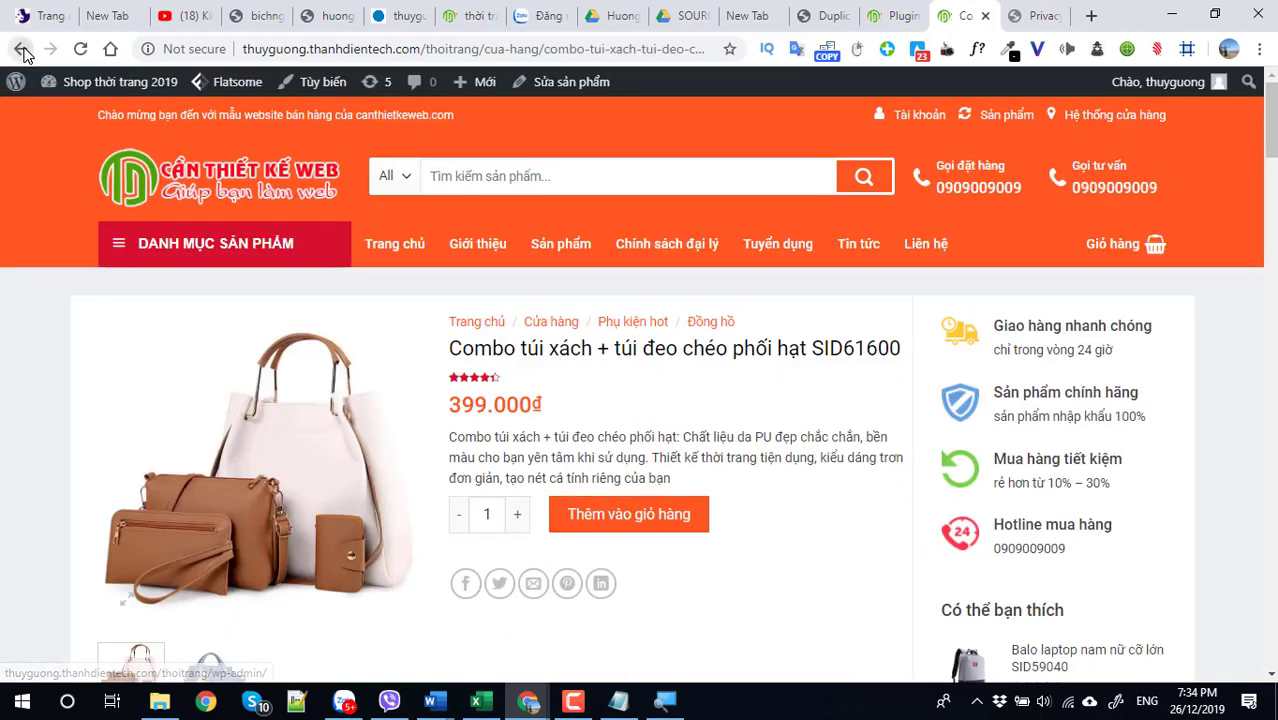
Step: On the Installed Plugins tab, point out LiteSpeed Cache and Really Simple SSL as inactive
left_click(893, 15)
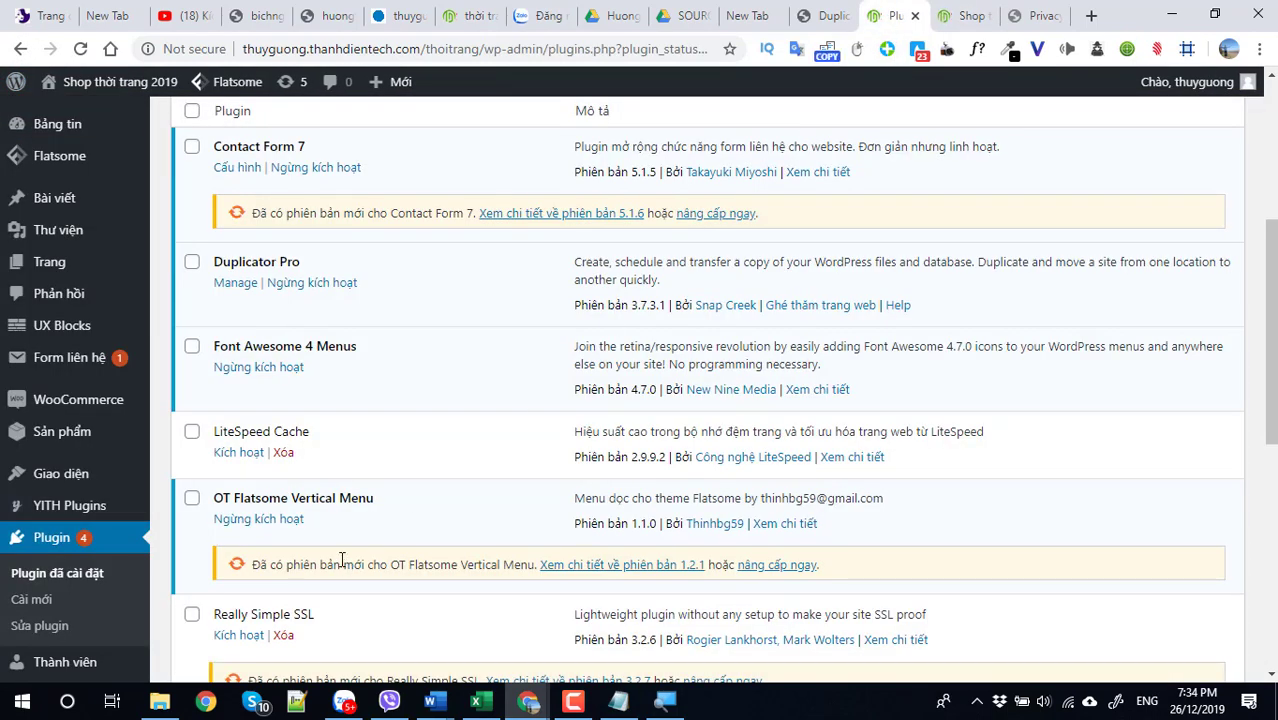
scroll(335, 525, "up", 2)
scroll(334, 517, "down", 3)
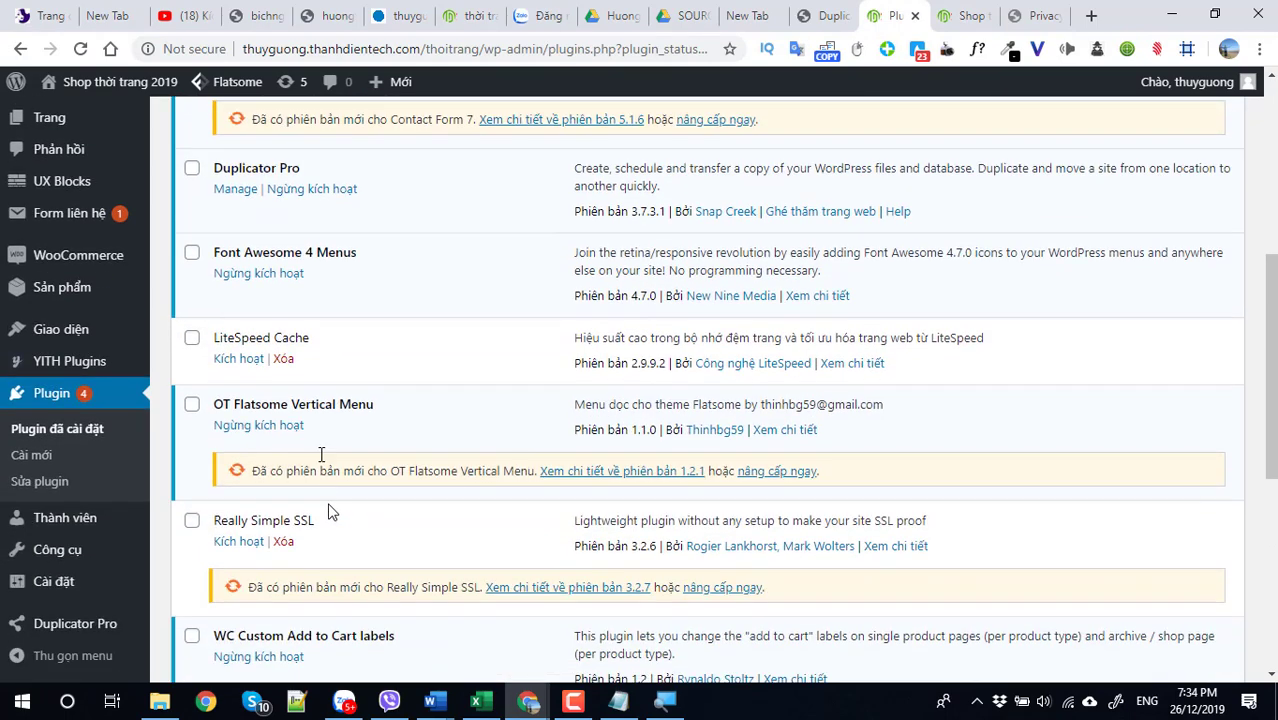
left_click_drag(314, 343, 213, 338)
scroll(230, 497, "down", 1)
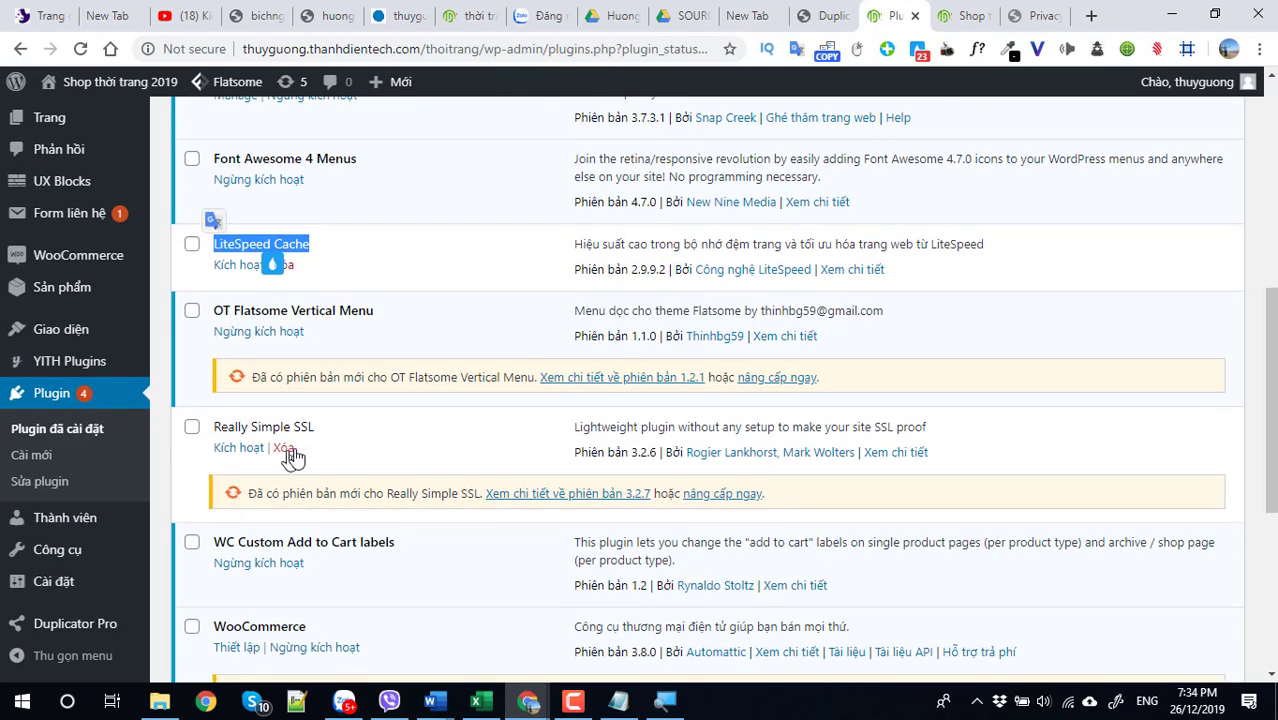
left_click_drag(322, 430, 214, 427)
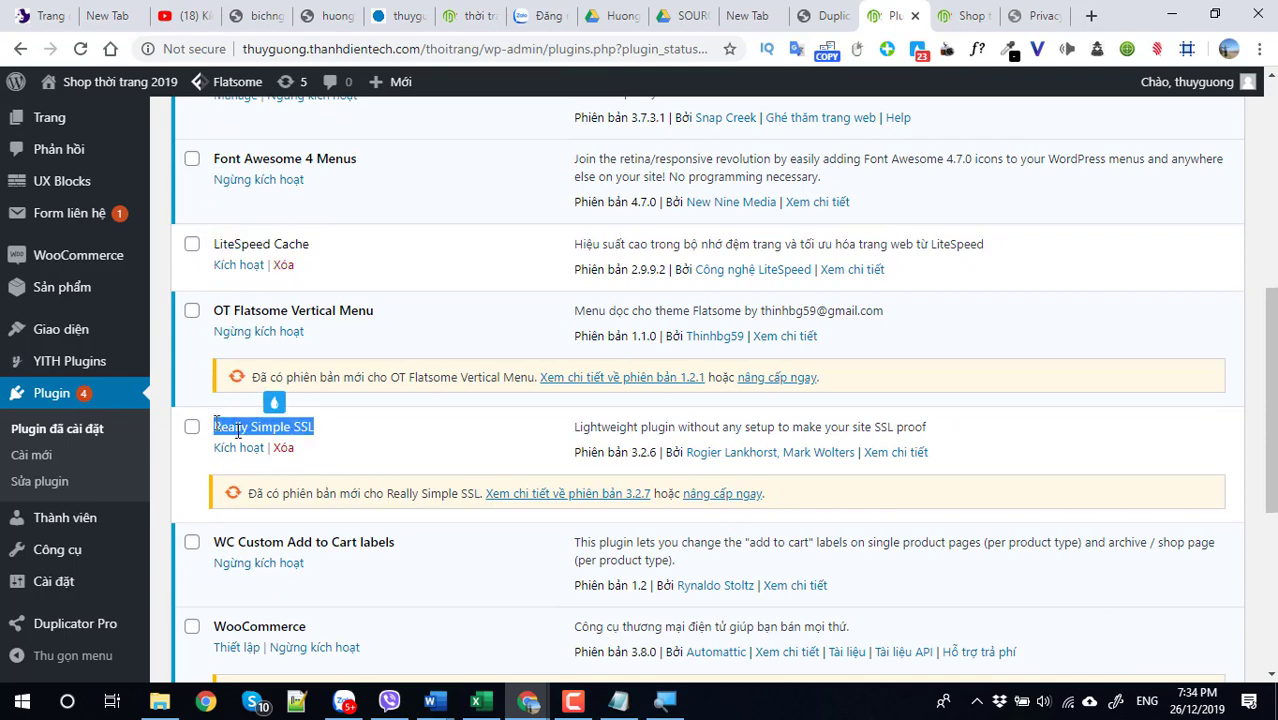
left_click(469, 592)
scroll(470, 595, "down", 3)
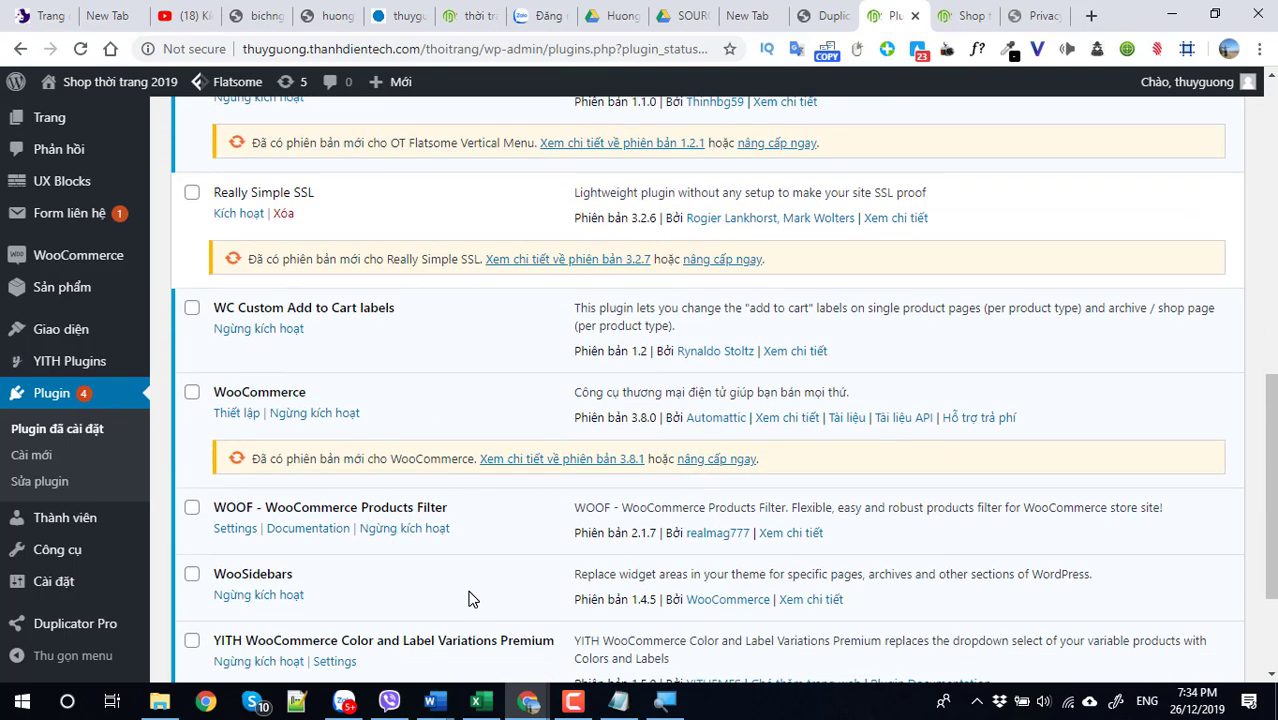
scroll(470, 595, "up", 2)
scroll(469, 592, "up", 3)
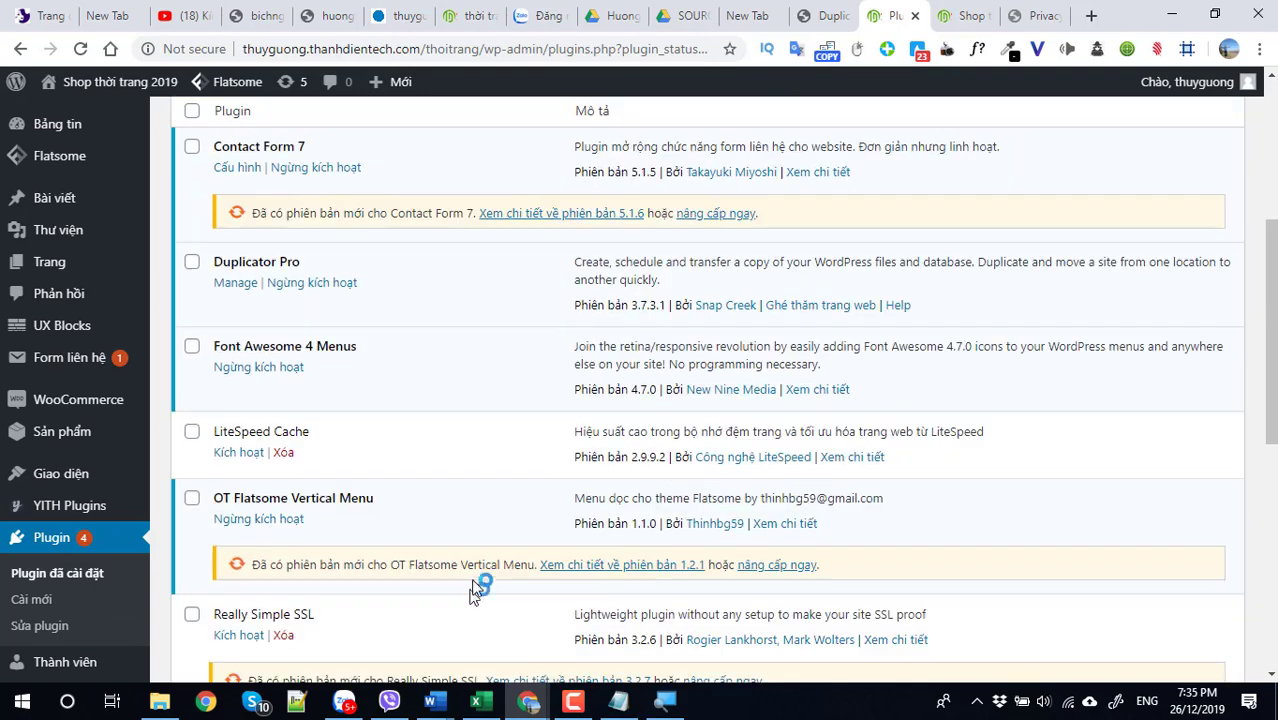
Step: Check the storefront's category submenus like Kính mắt thời trang and highlight 'thoitrang' in the URL
left_click(967, 17)
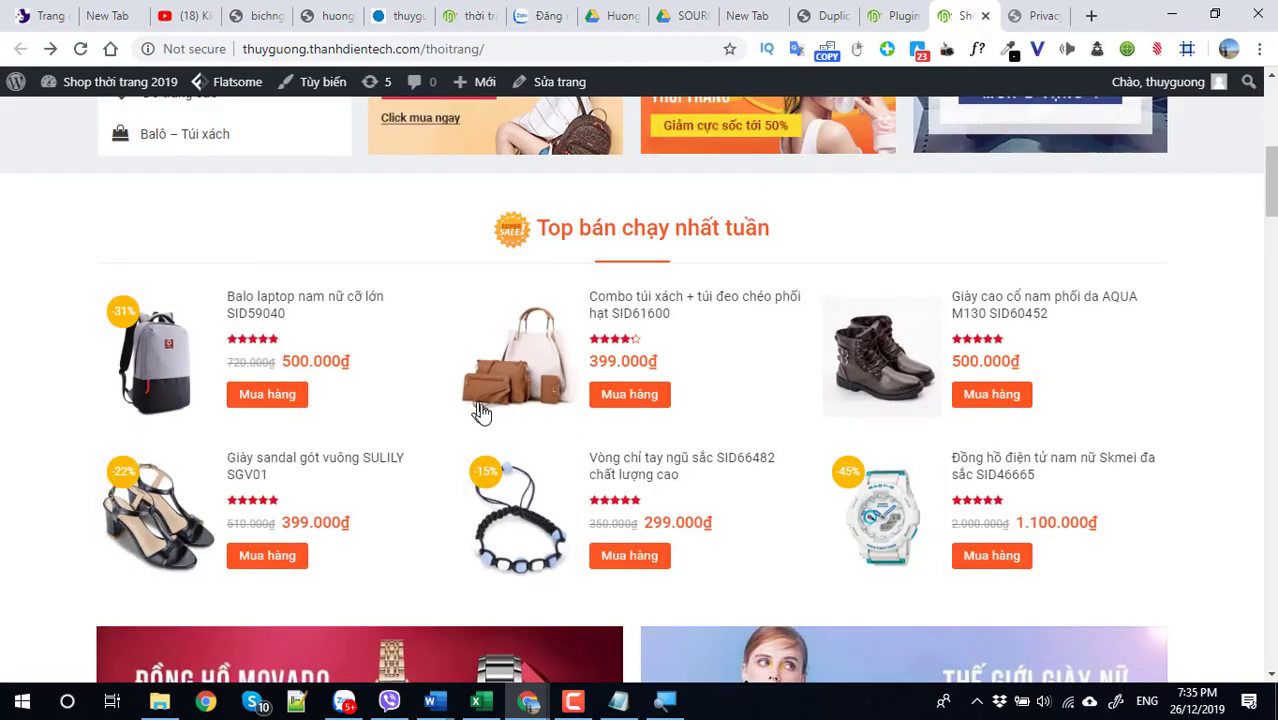
scroll(476, 414, "up", 10)
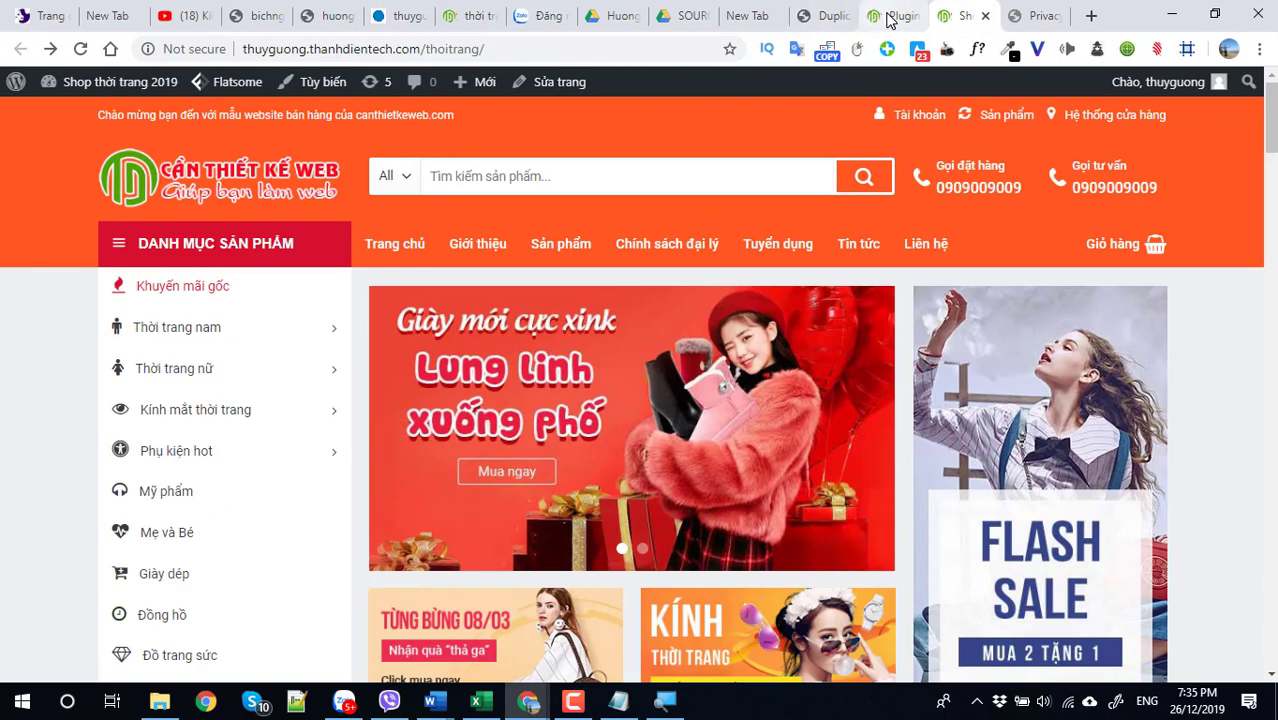
left_click(878, 17)
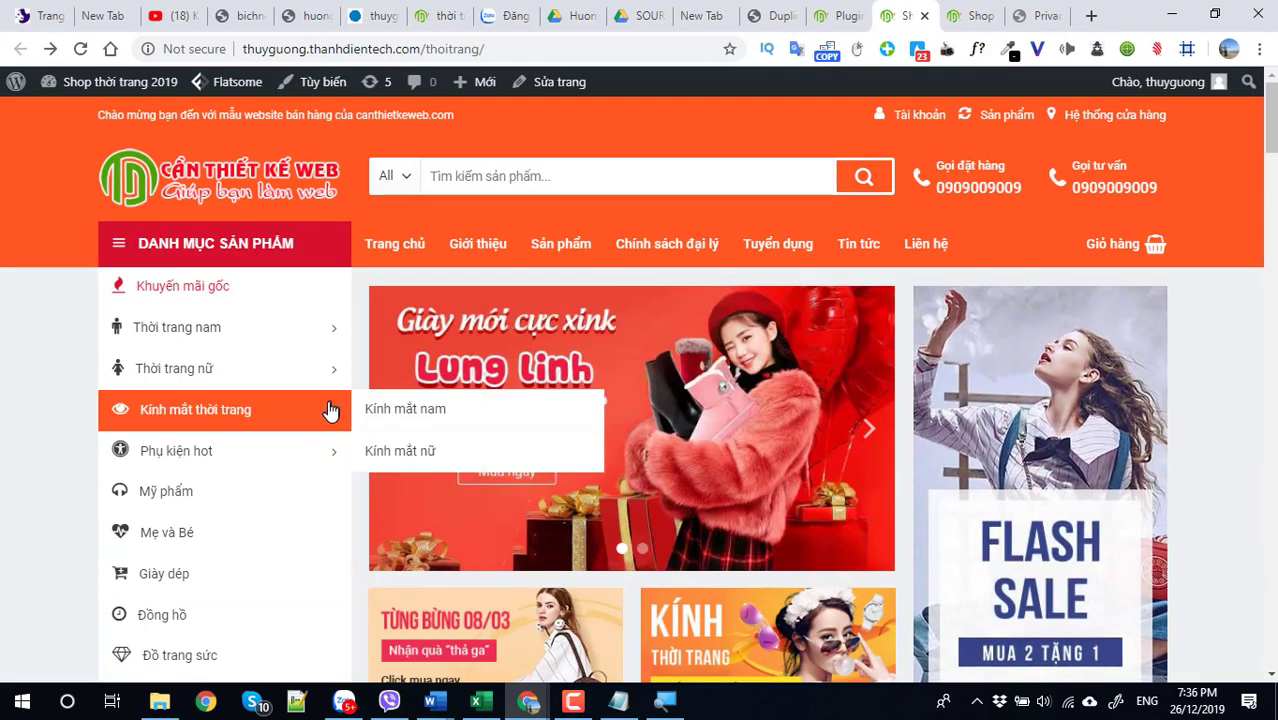
scroll(328, 410, "down", 3)
scroll(245, 455, "up", 3)
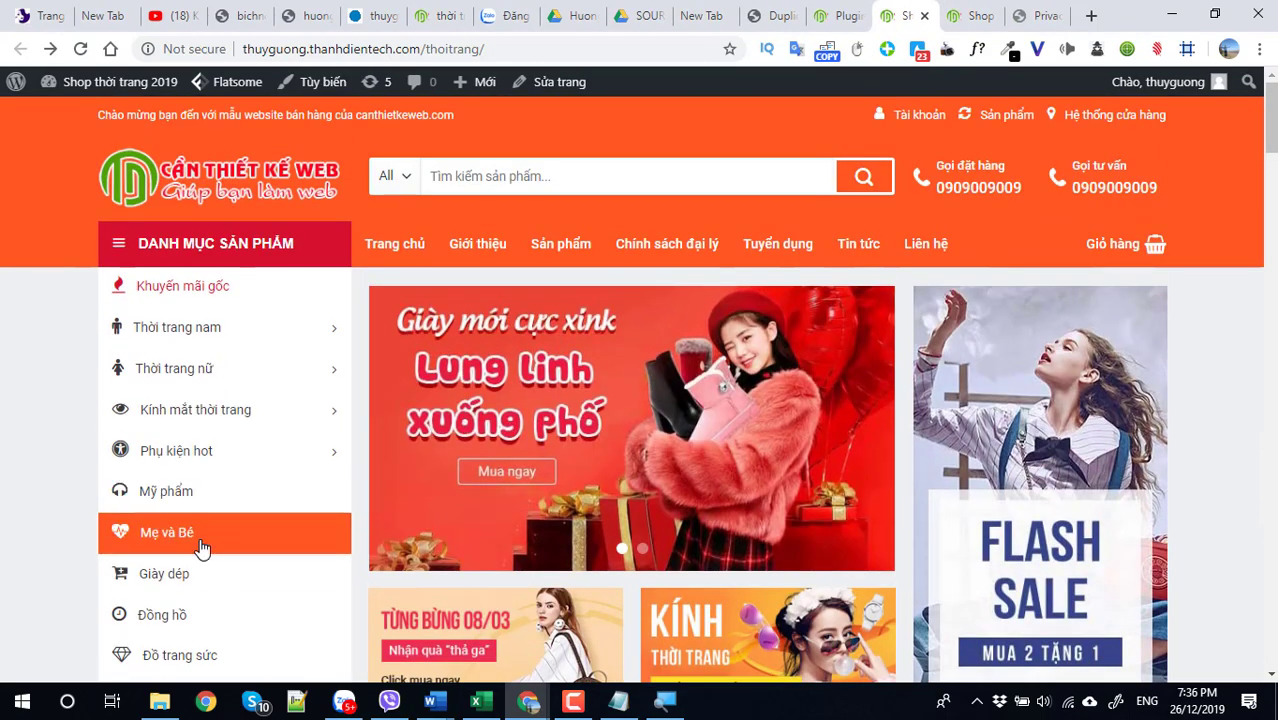
mouse_move(200, 417)
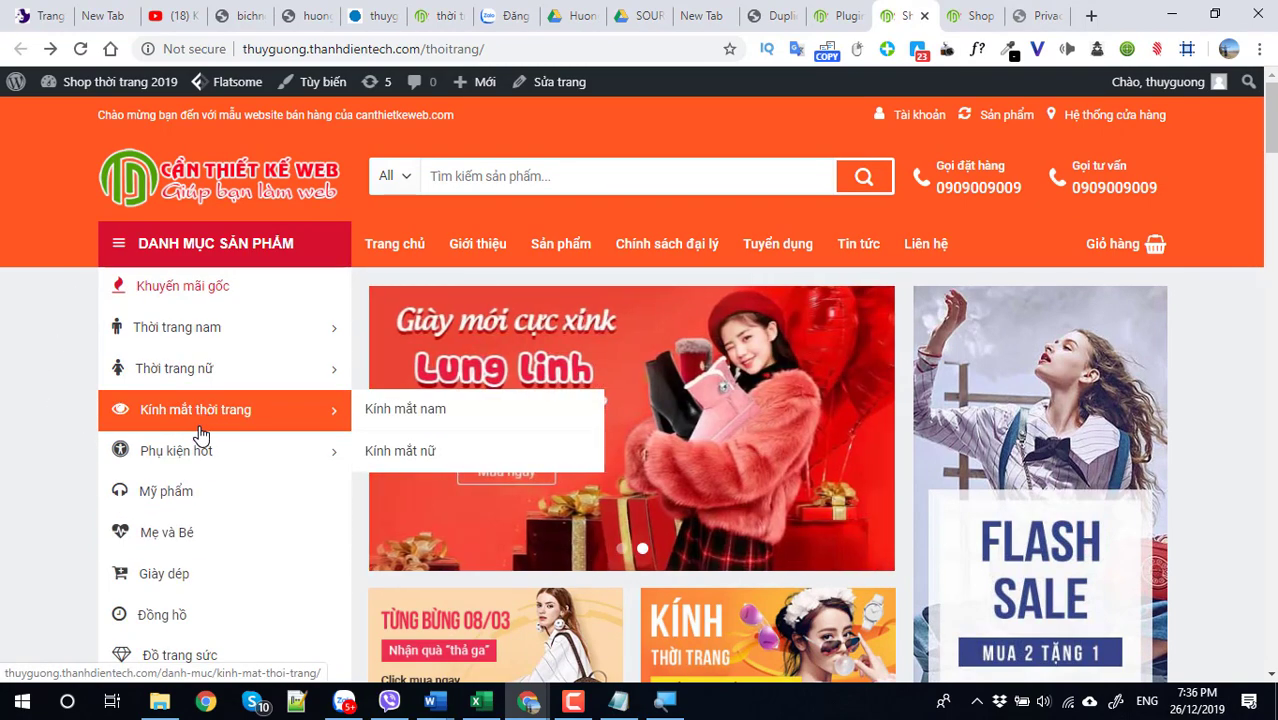
scroll(200, 434, "down", 3)
scroll(200, 350, "up", 1)
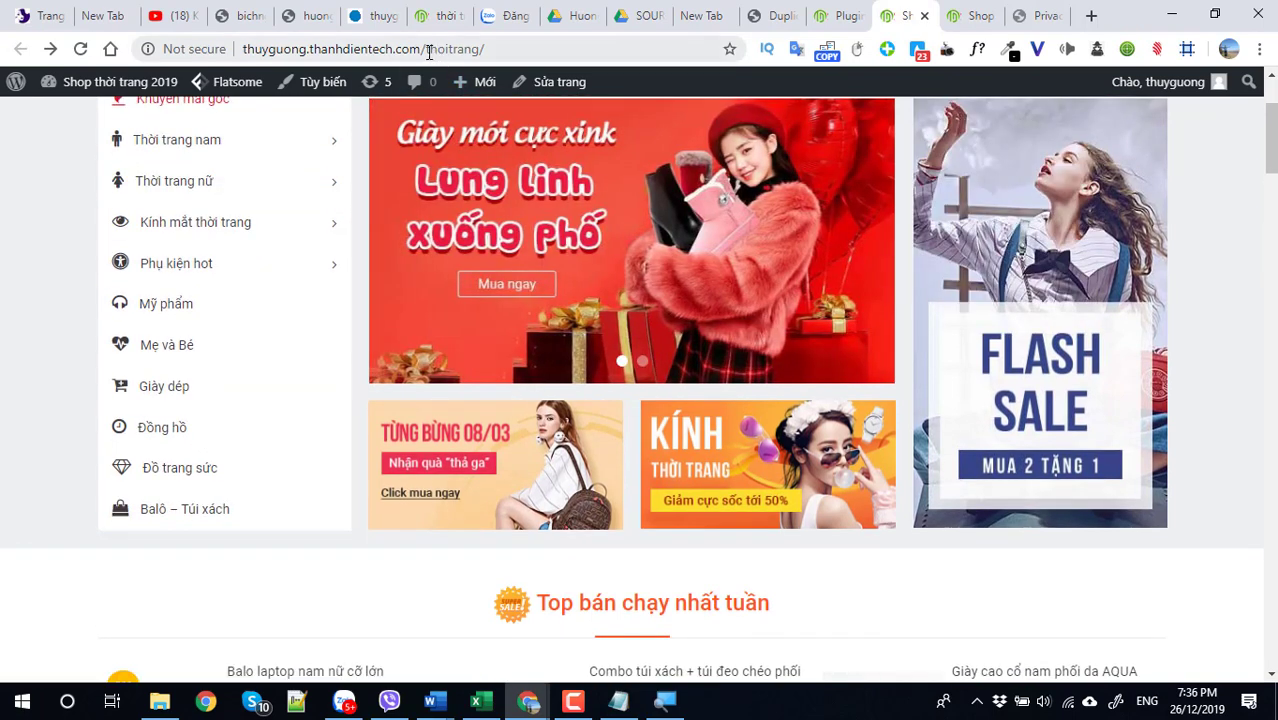
left_click_drag(425, 52, 482, 53)
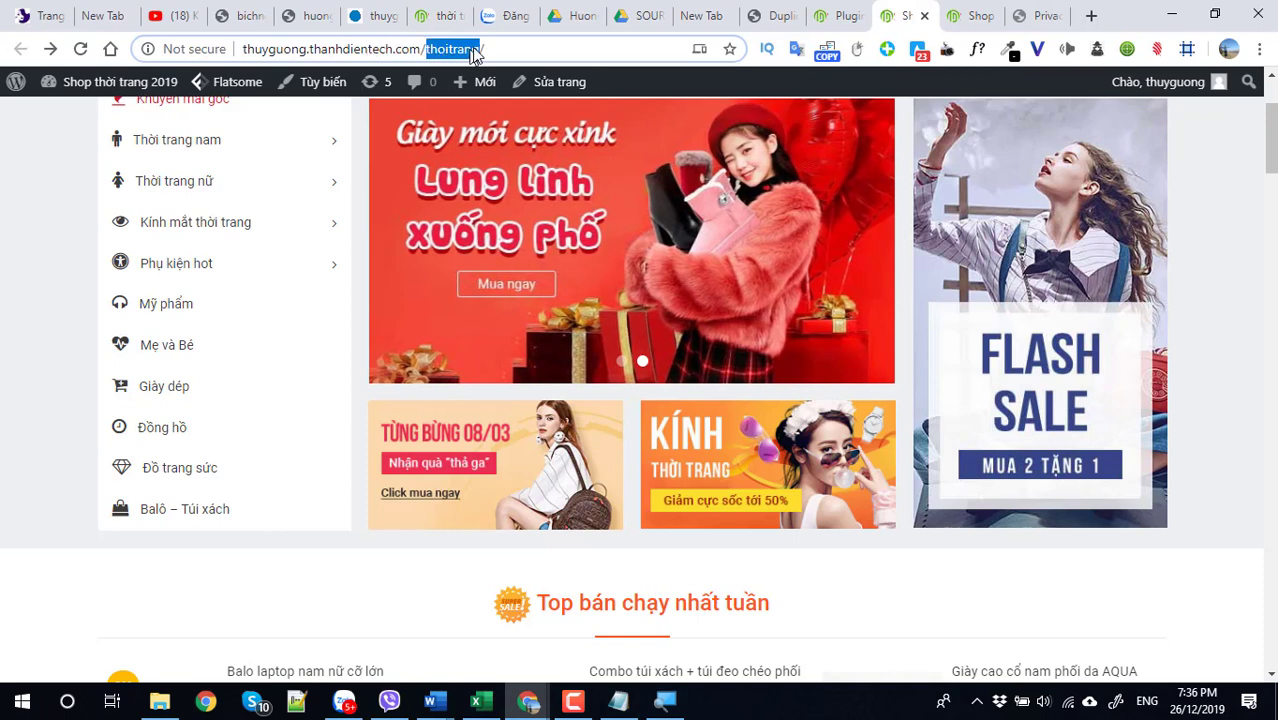
left_click(479, 49)
double_click(447, 50)
left_click(426, 49)
left_click_drag(426, 49, 243, 47)
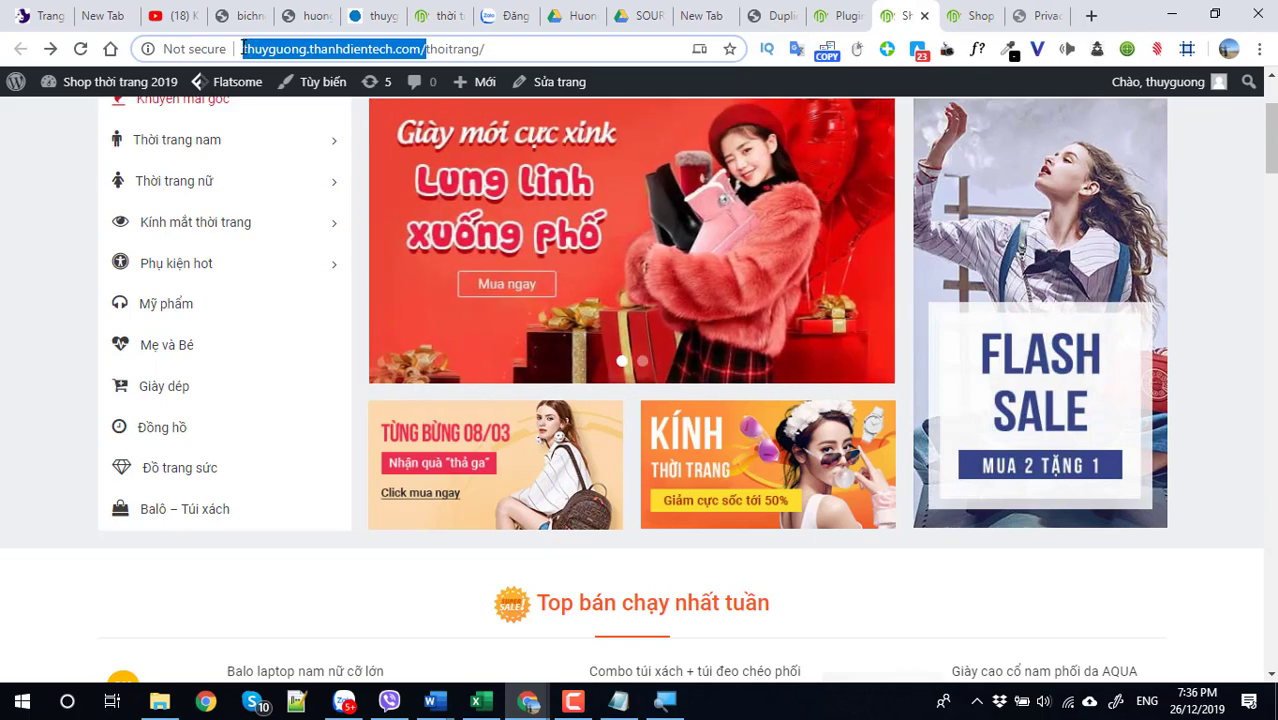
scroll(160, 457, "down", 15)
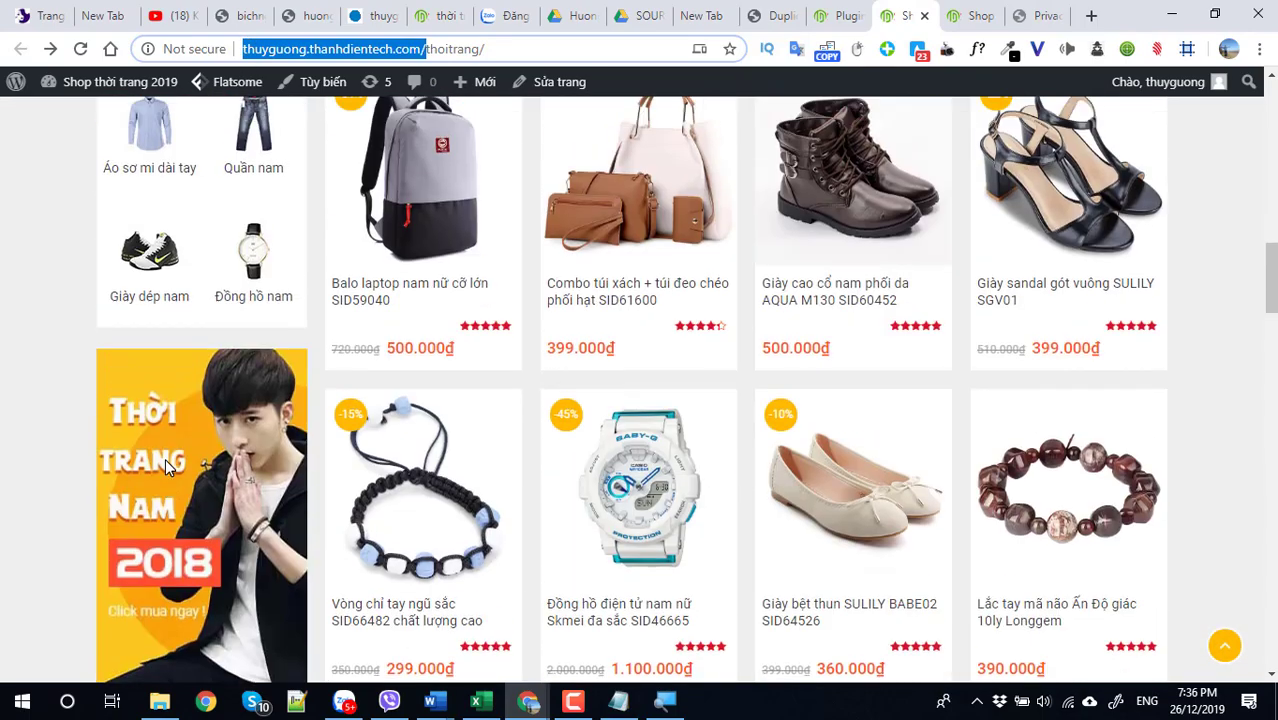
scroll(165, 458, "up", 15)
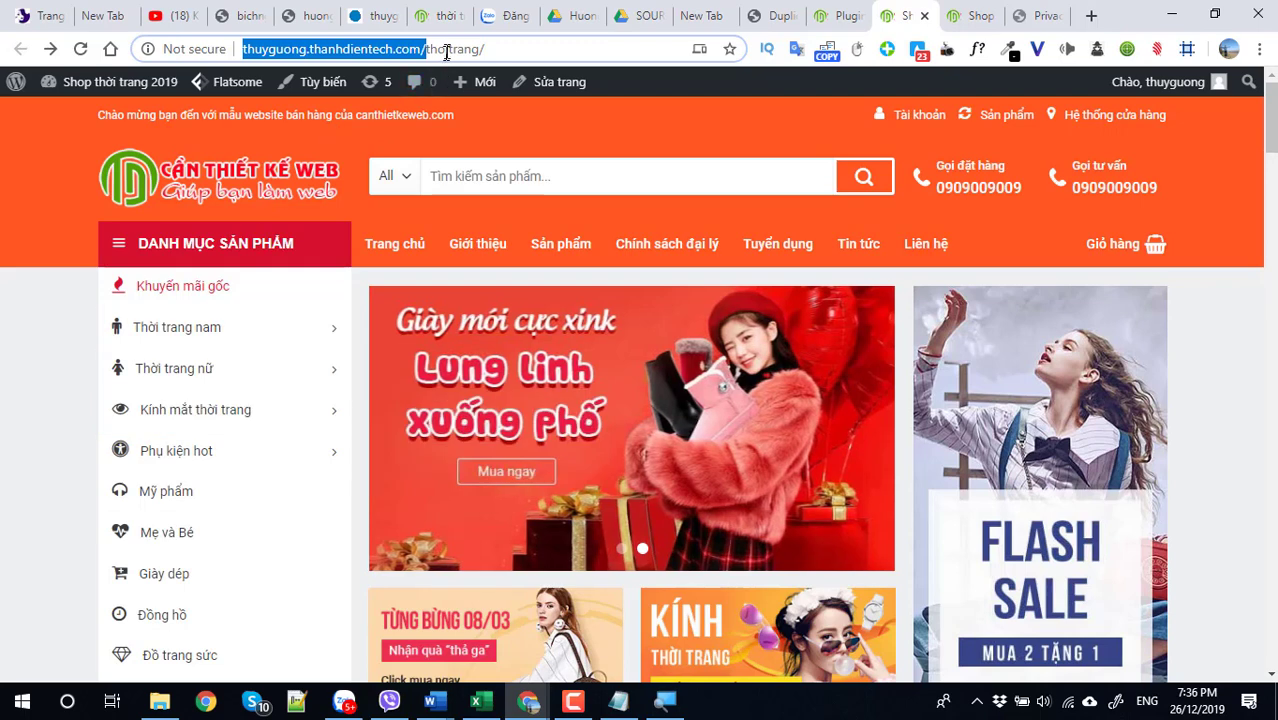
left_click_drag(481, 48, 426, 50)
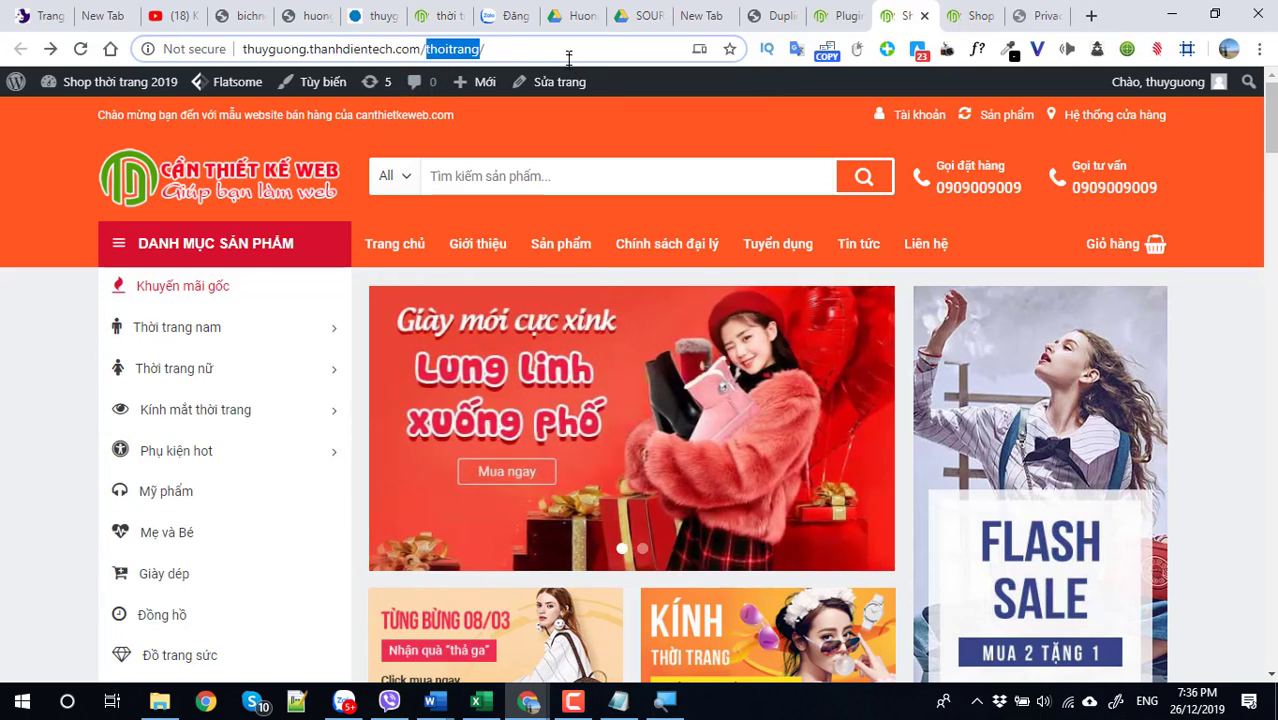
left_click(476, 47)
double_click(455, 49)
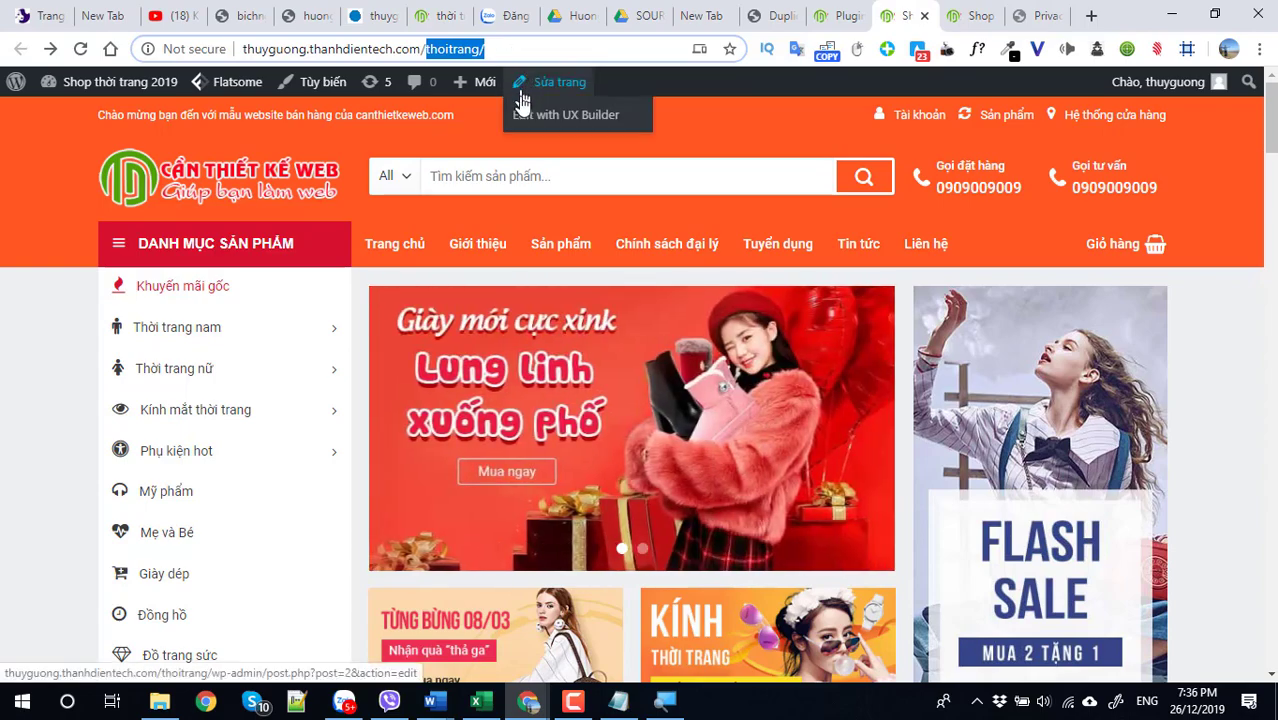
scroll(651, 372, "down", 2)
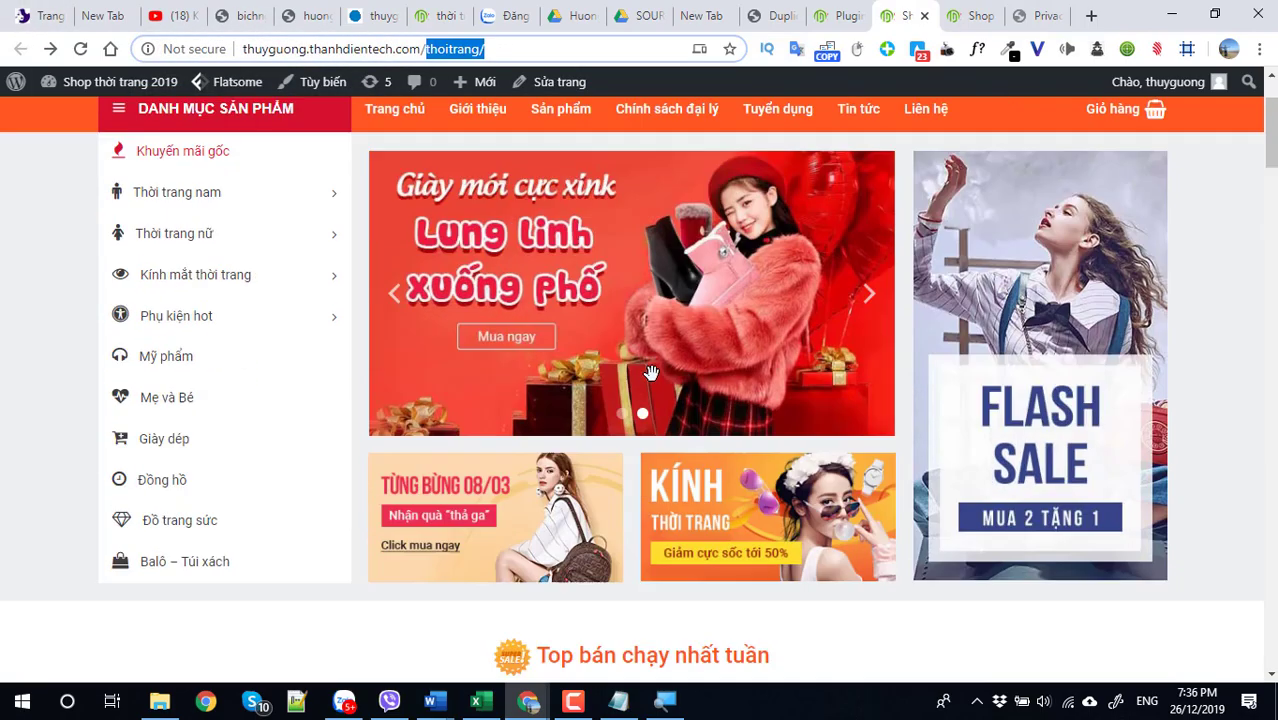
scroll(651, 372, "up", 2)
scroll(651, 372, "down", 5)
scroll(651, 372, "down", 2)
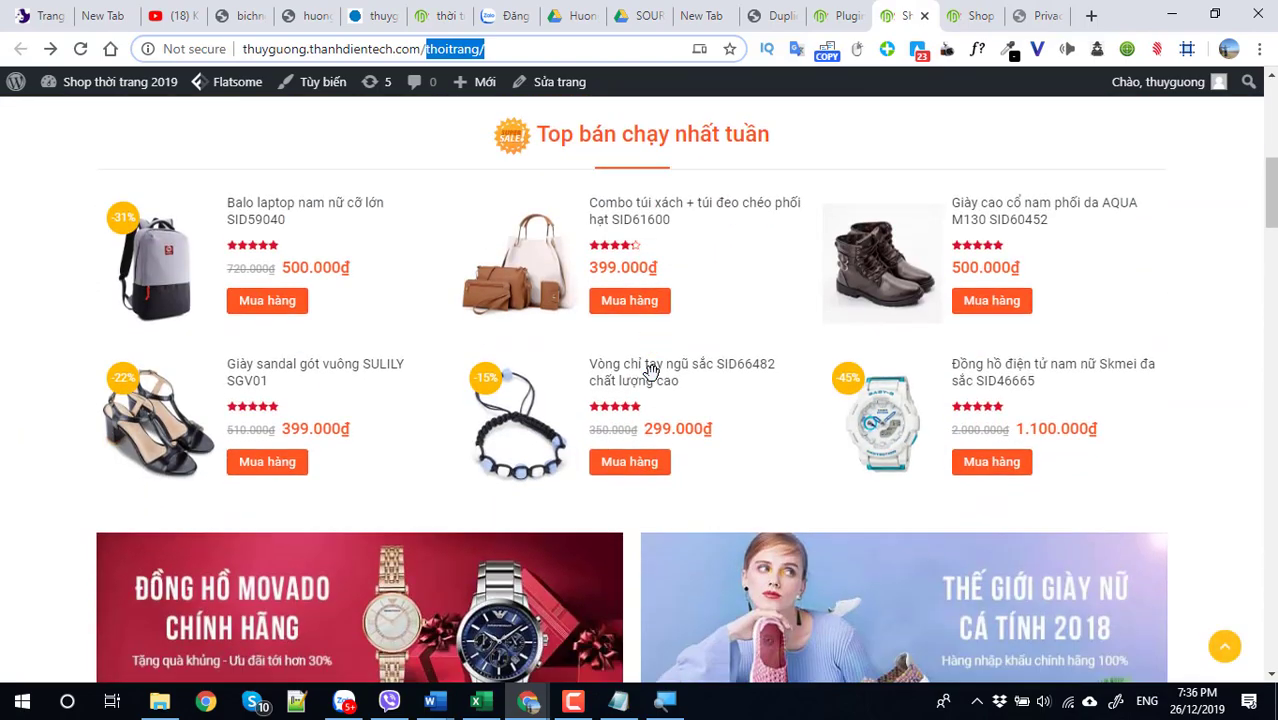
scroll(651, 372, "up", 6)
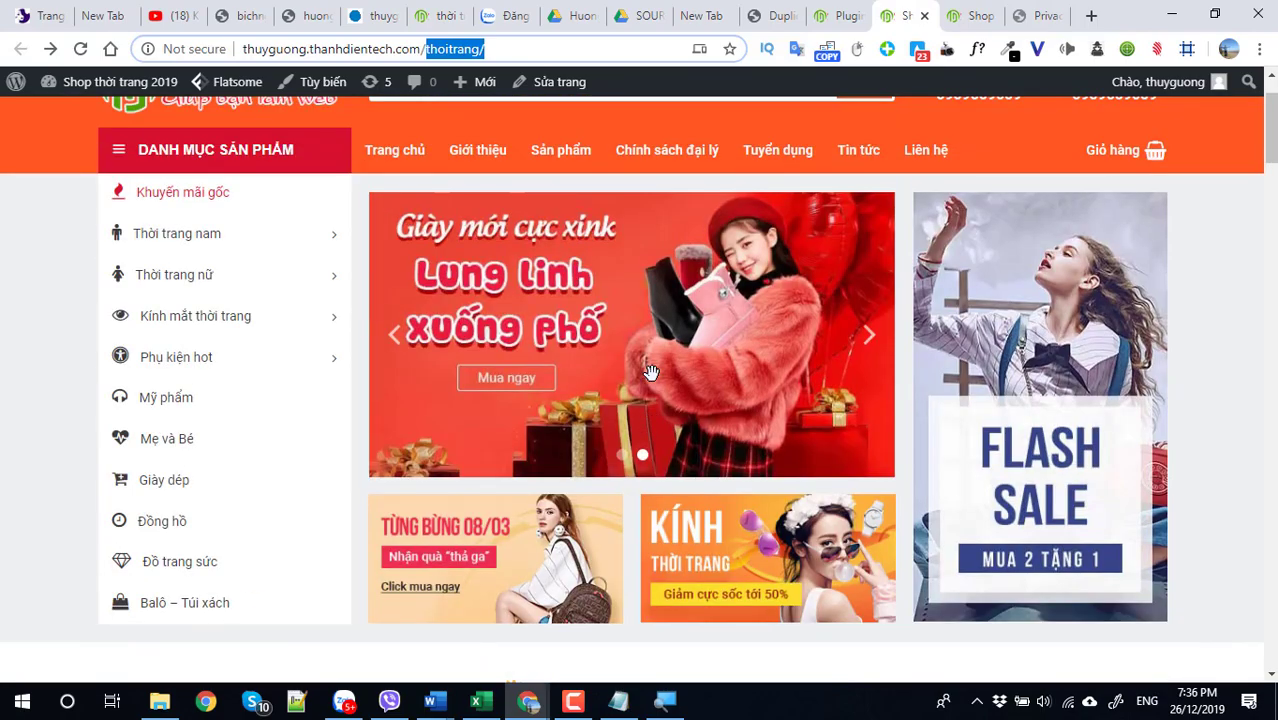